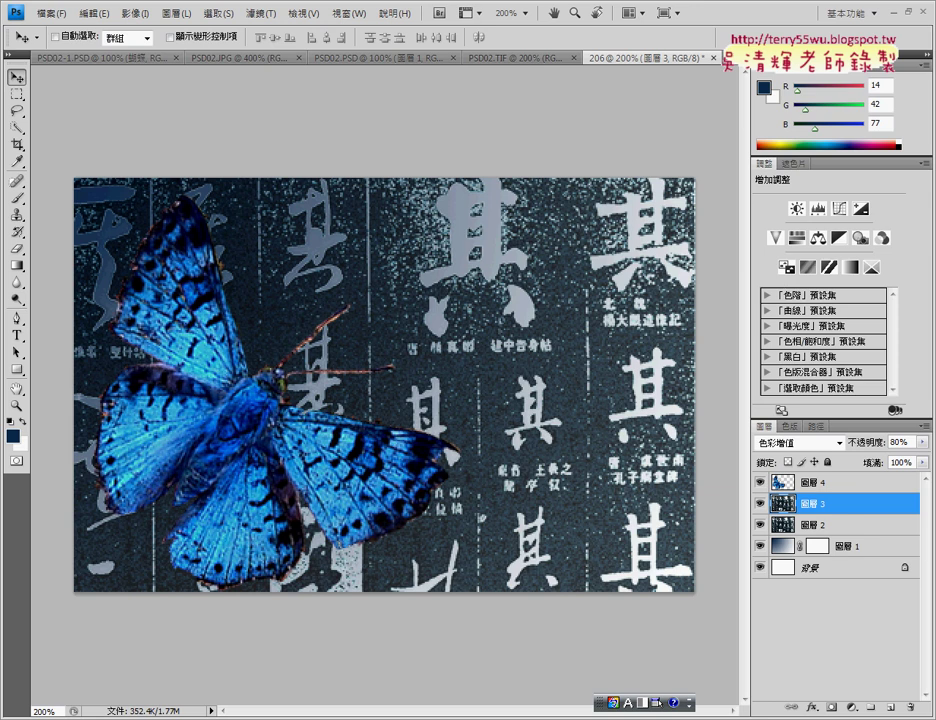
Step: Check the PSD02.TIF reference, then return to the 206 composite and select 圖層 4
click(482, 60)
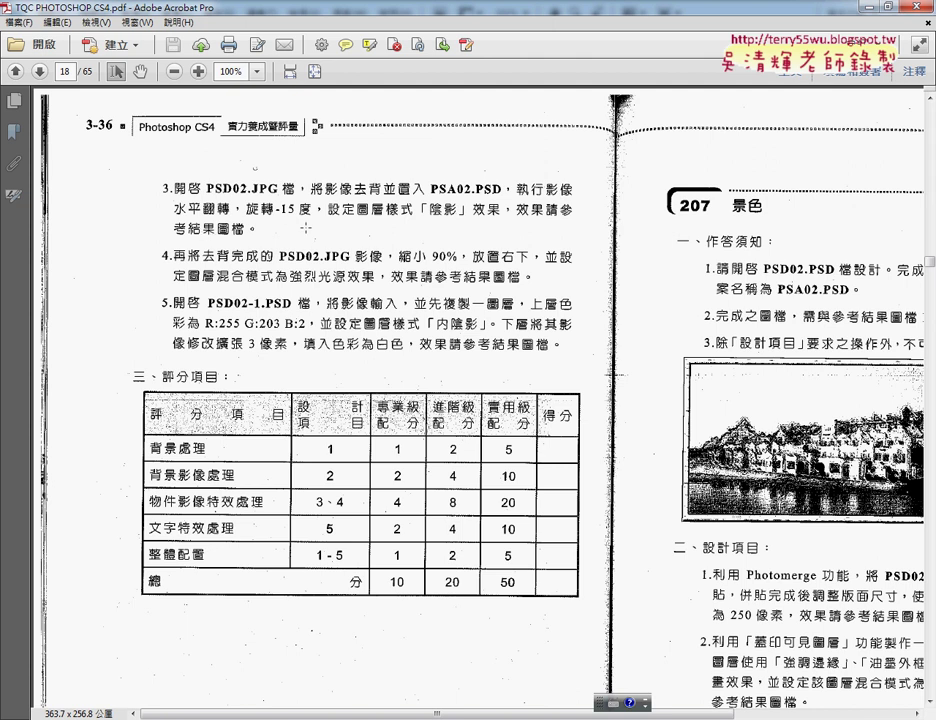
key(alt+Tab)
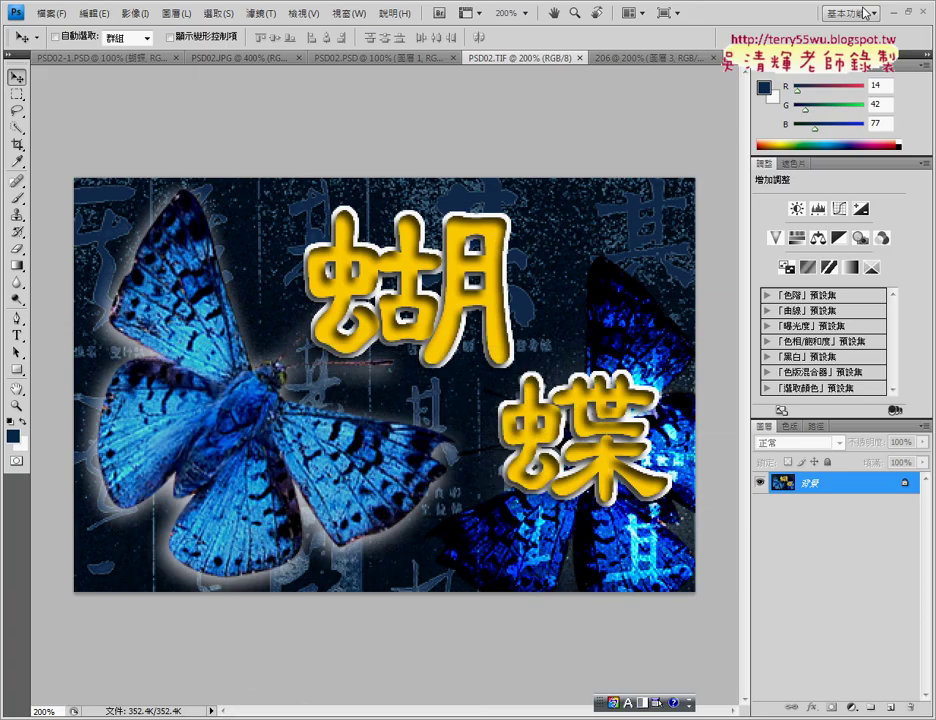
click(631, 58)
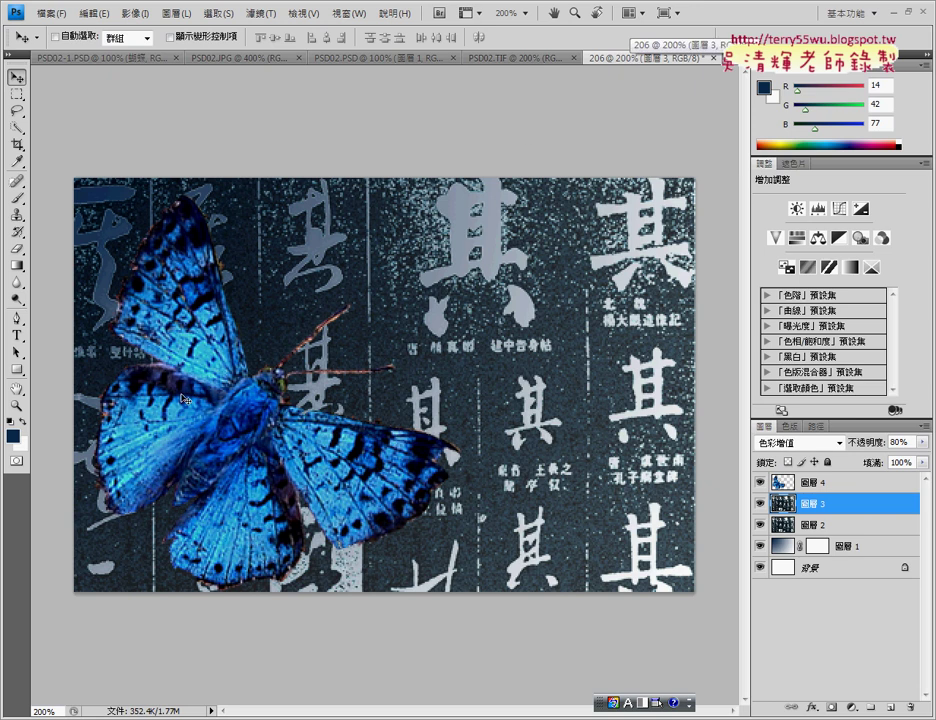
click(786, 481)
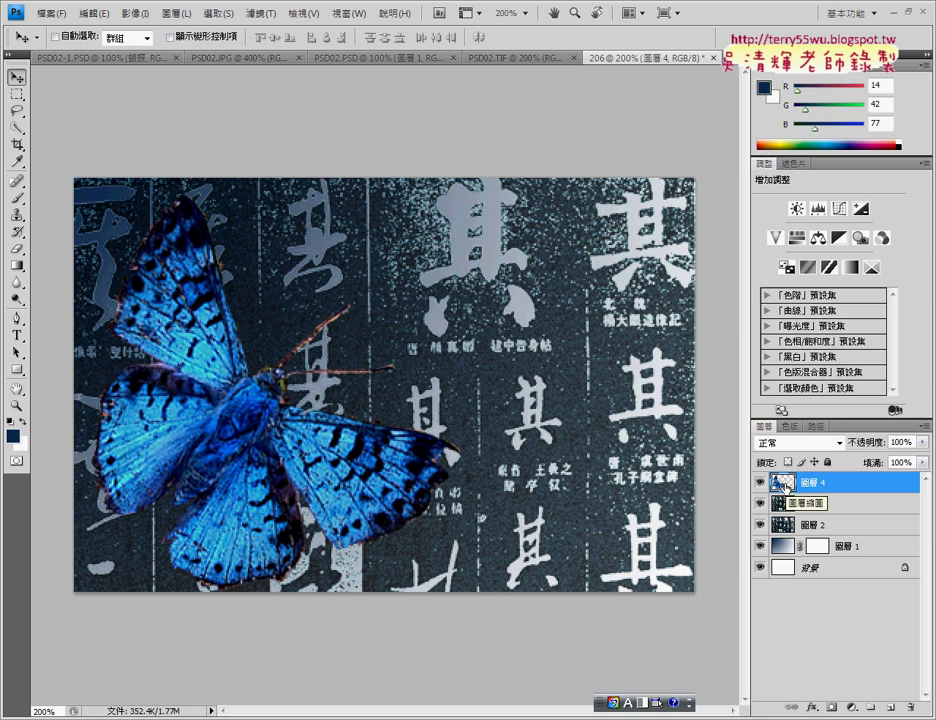
Step: Enable a Drop Shadow on the butterfly layer 圖層 4 and show its settings
double_click(786, 484)
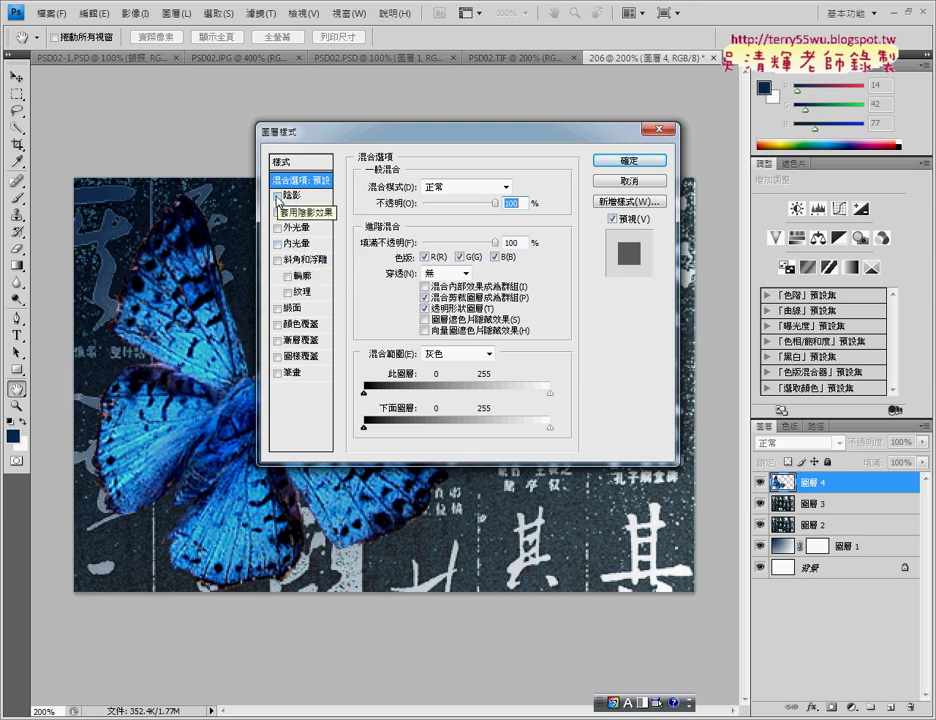
click(278, 198)
drag(375, 132, 510, 100)
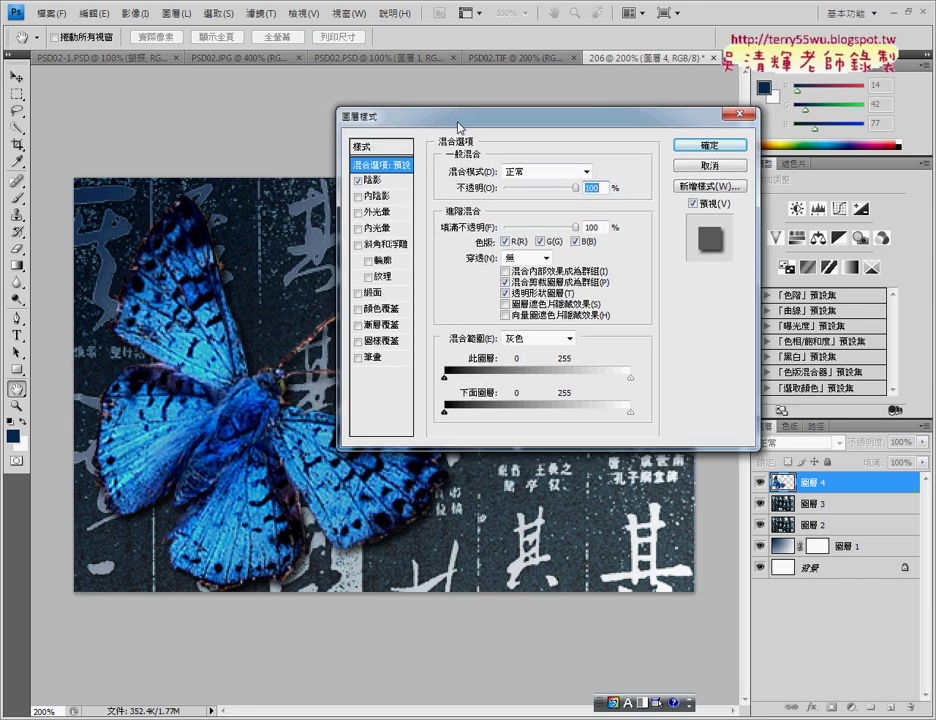
click(414, 157)
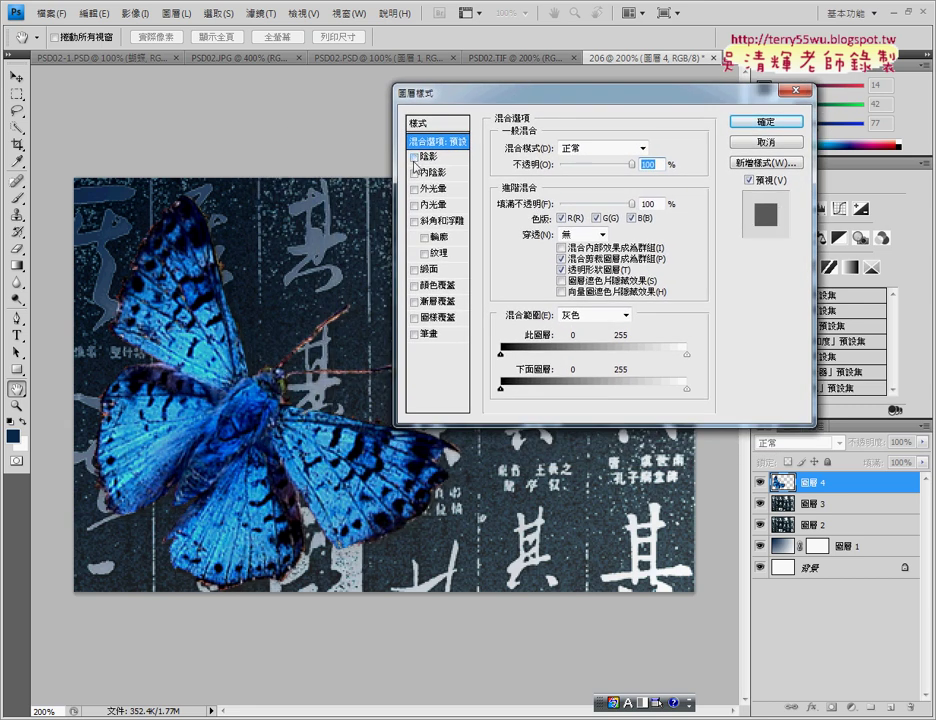
click(414, 157)
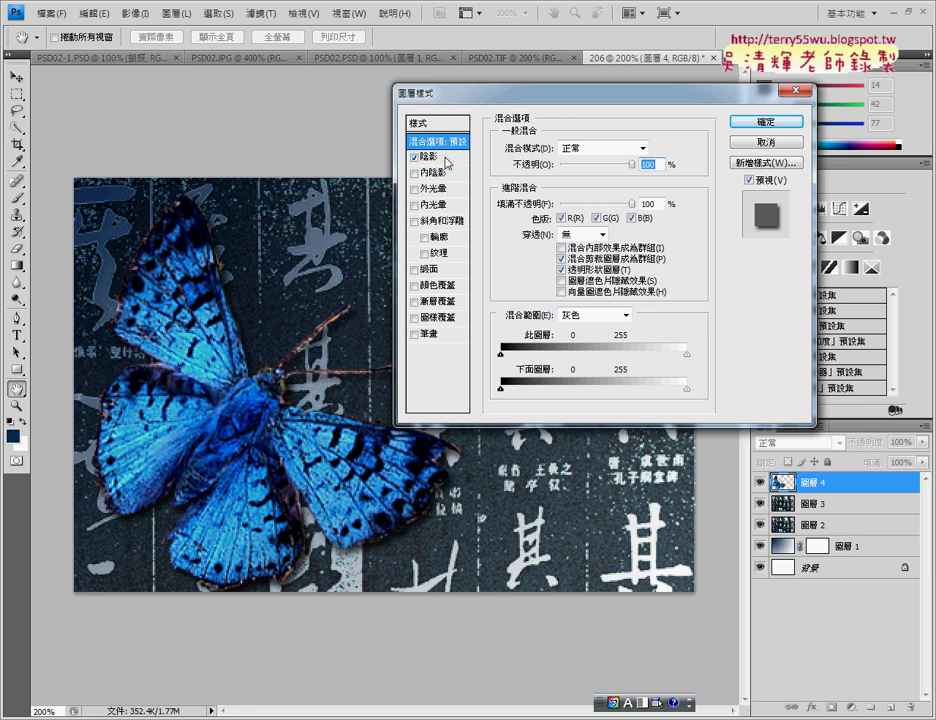
click(446, 158)
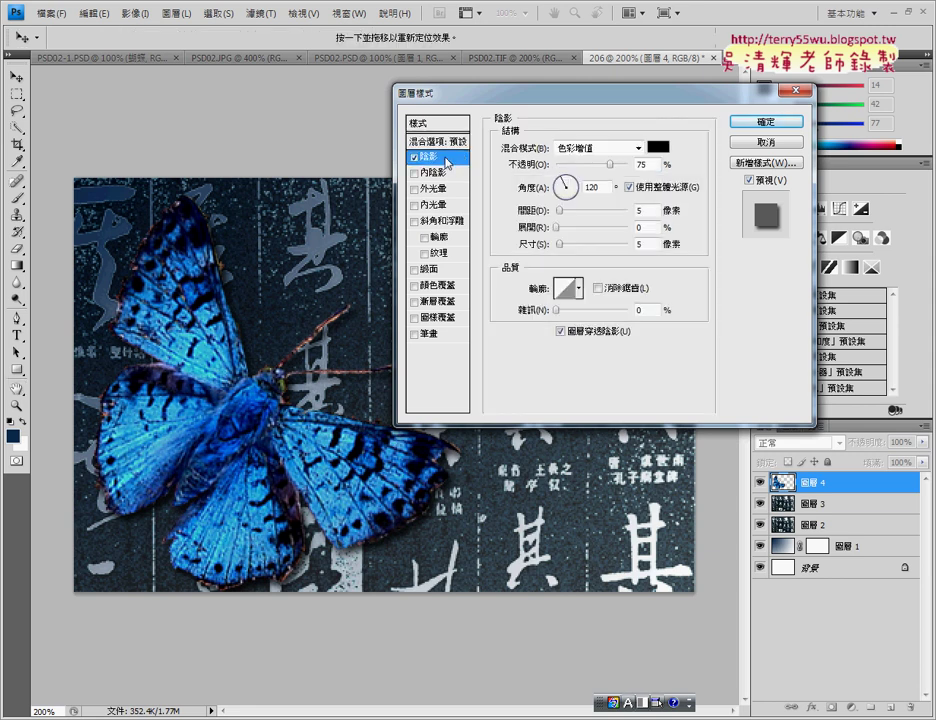
Step: Set the drop shadow to distance 0, spread 3, size 13 in near-white fefdfd
mouse_move(559, 211)
mouse_down()
mouse_move(570, 236)
mouse_move(601, 236)
mouse_move(557, 236)
mouse_move(580, 244)
mouse_move(563, 246)
mouse_up()
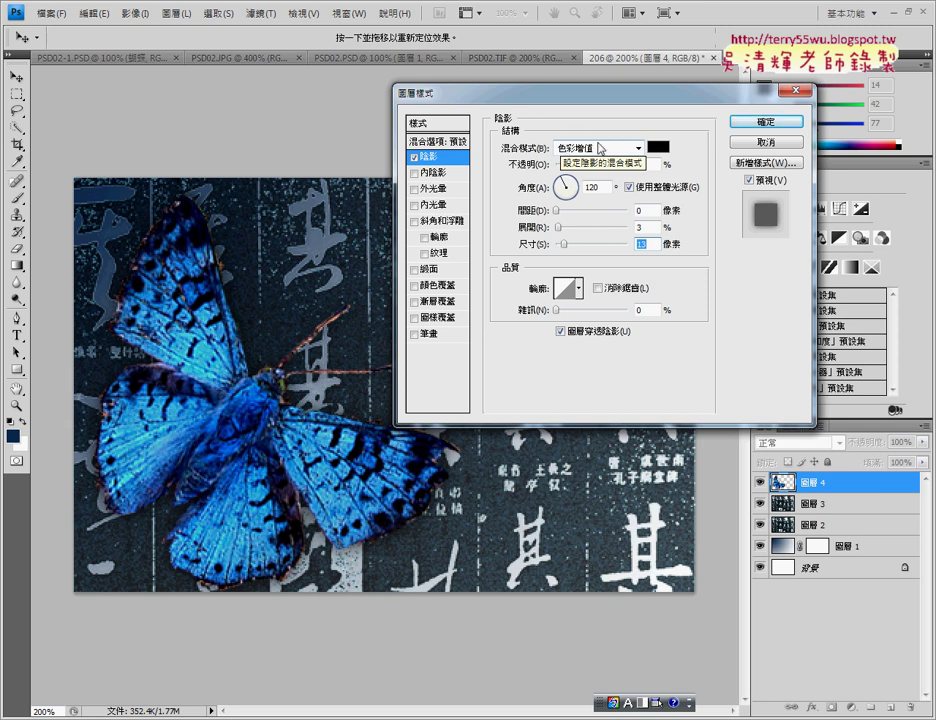
click(658, 149)
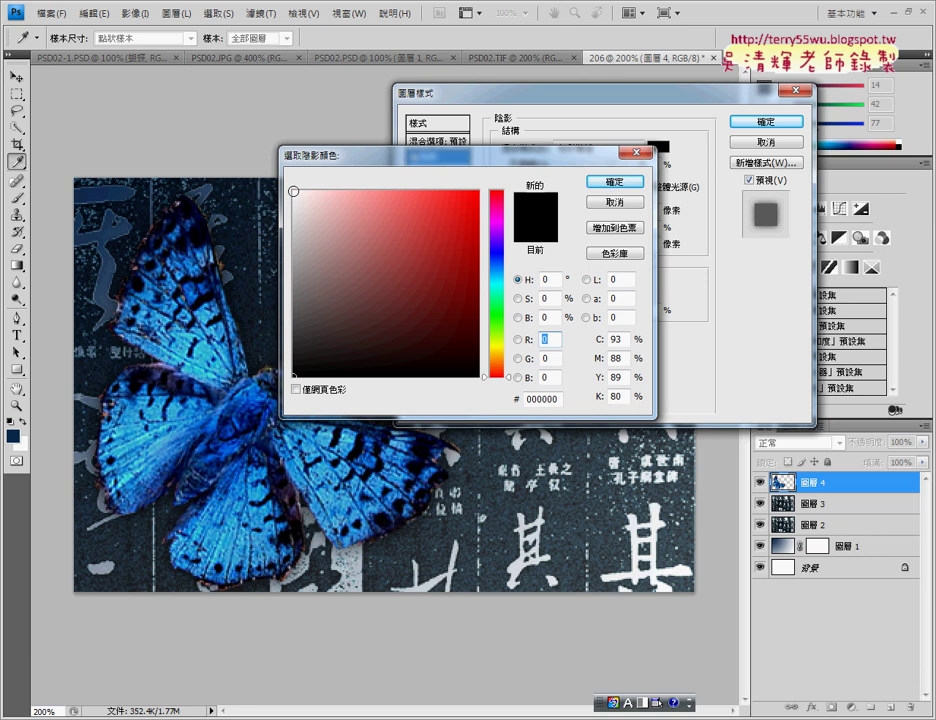
click(294, 191)
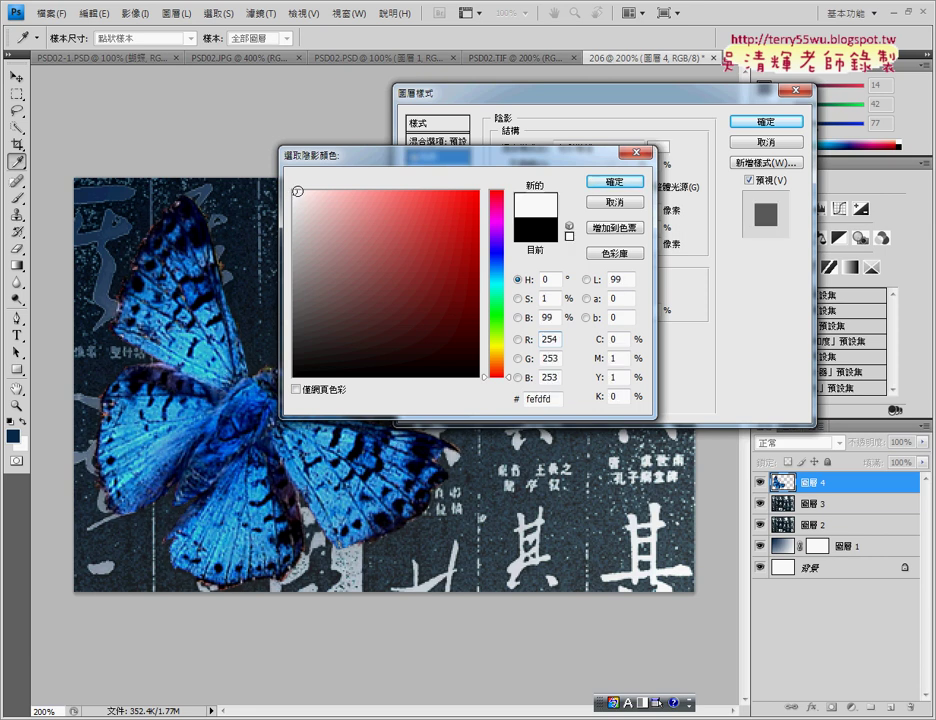
click(609, 183)
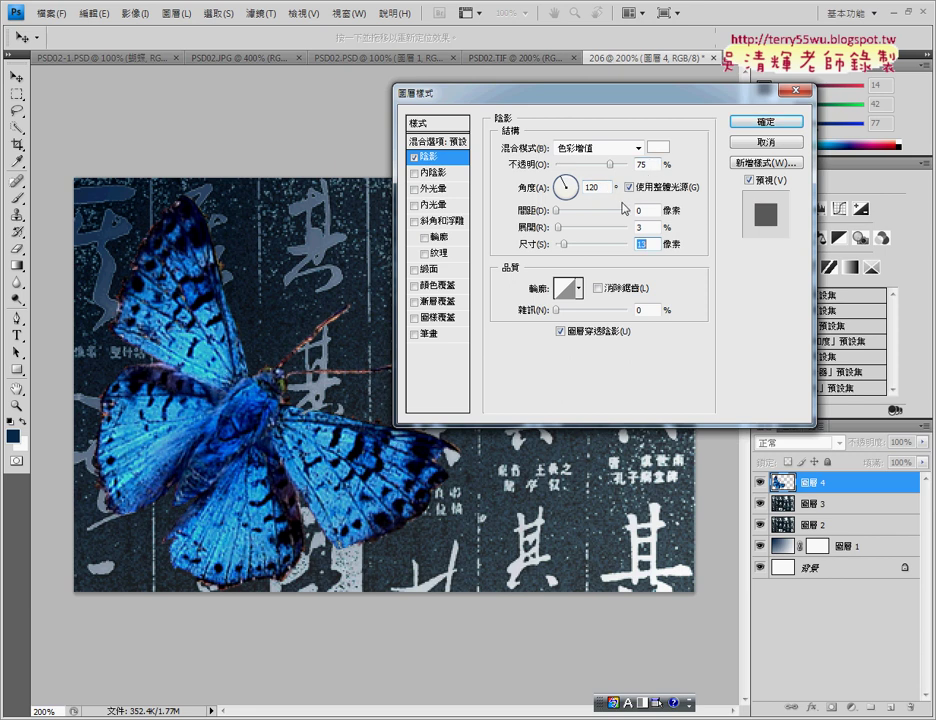
Step: Make the shadow a Normal-mode glow with distance 10 and size 40, then view the exercise PDF
drag(562, 213, 570, 244)
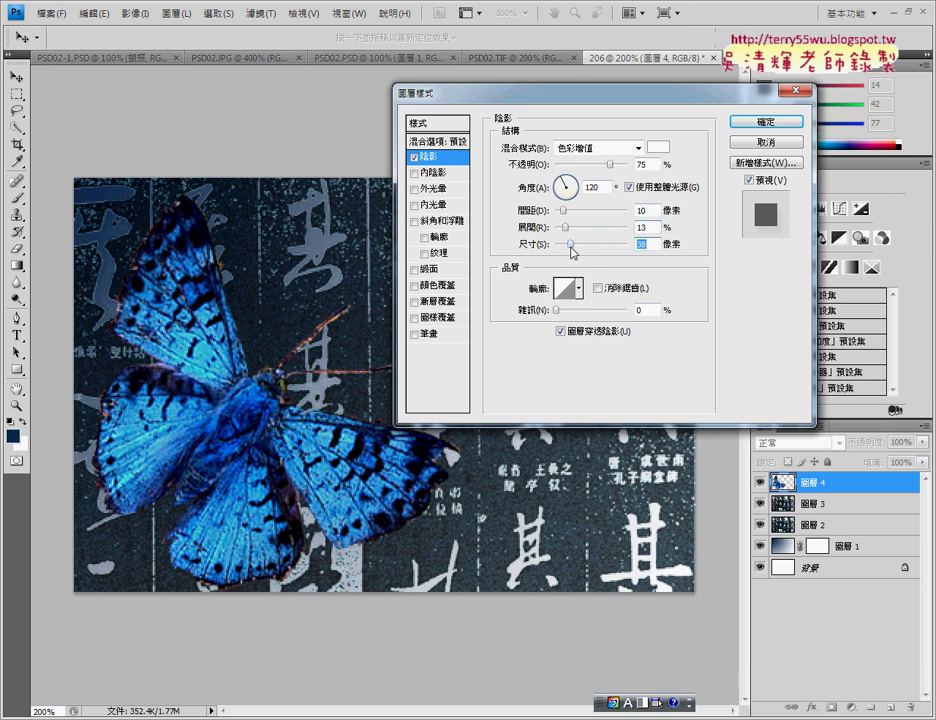
mouse_move(570, 246)
mouse_down()
mouse_move(584, 244)
mouse_move(574, 250)
mouse_up()
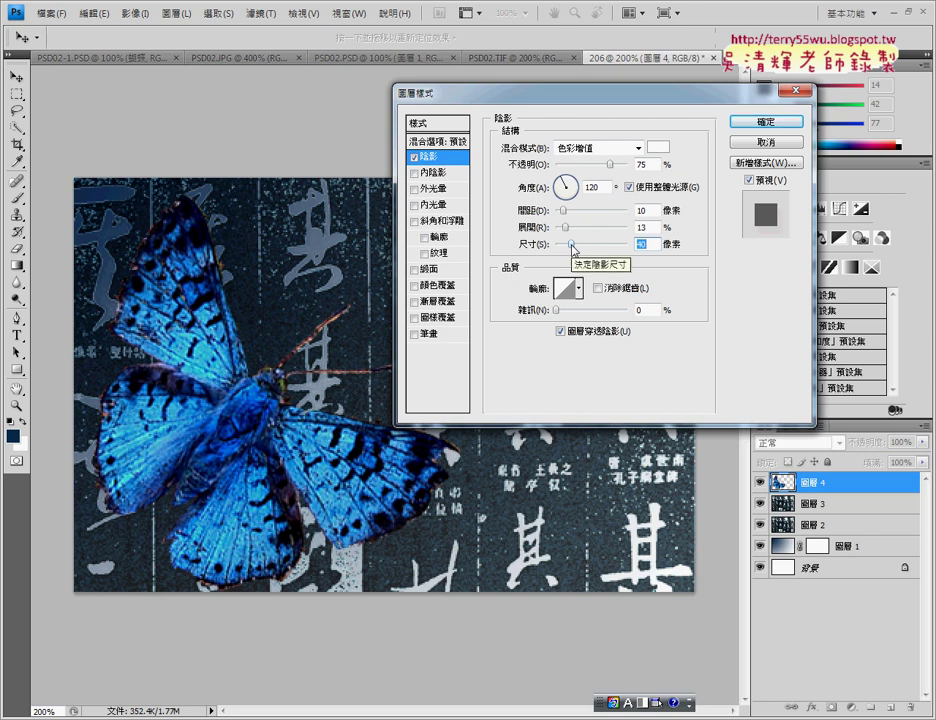
click(622, 148)
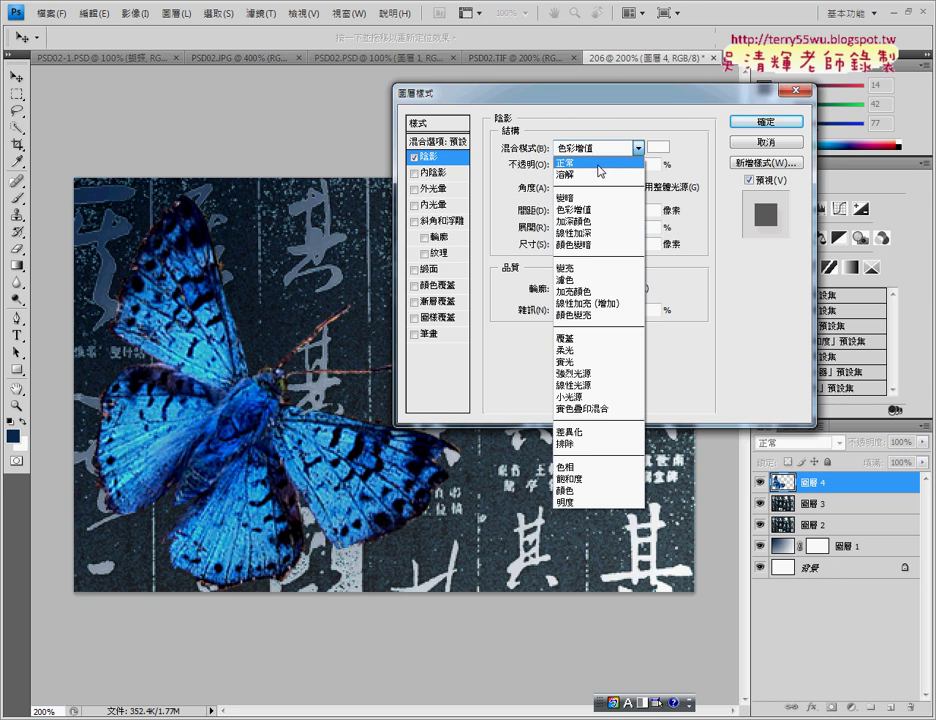
click(566, 162)
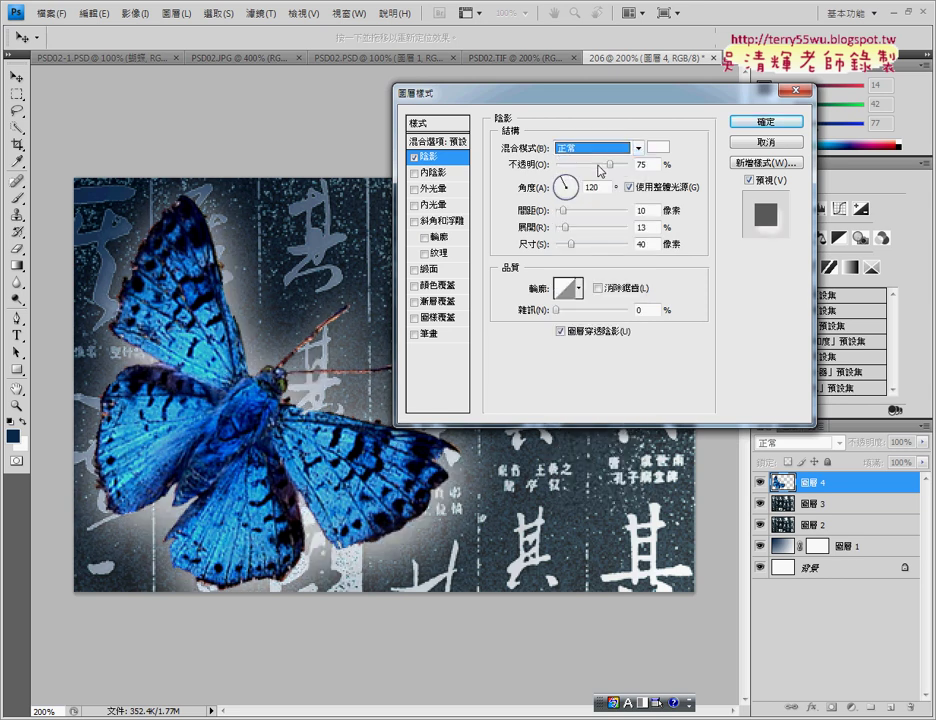
click(597, 149)
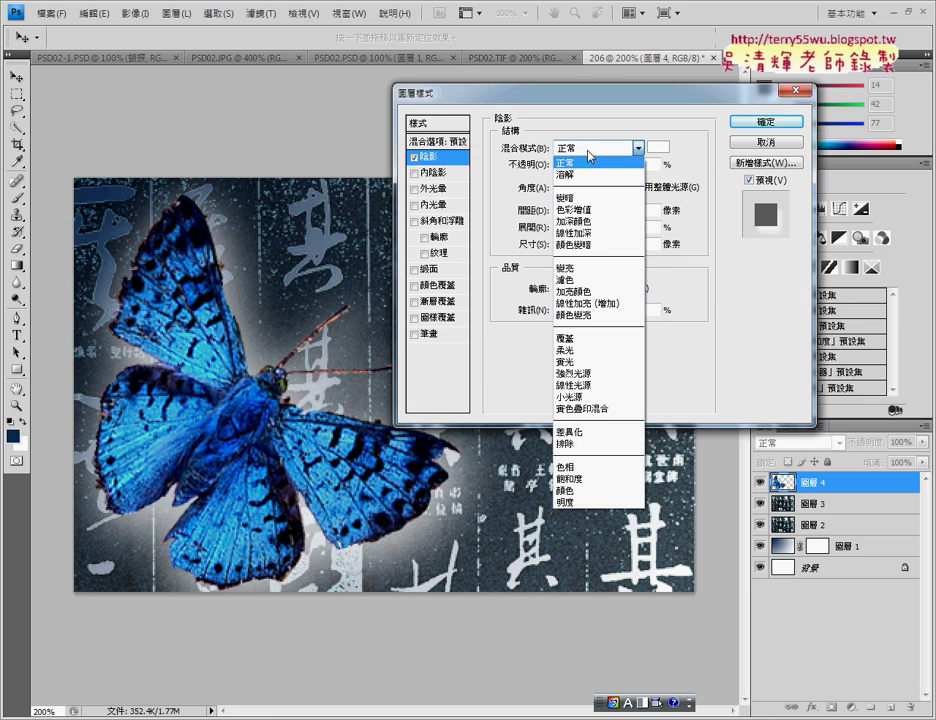
click(590, 152)
key(alt+Tab)
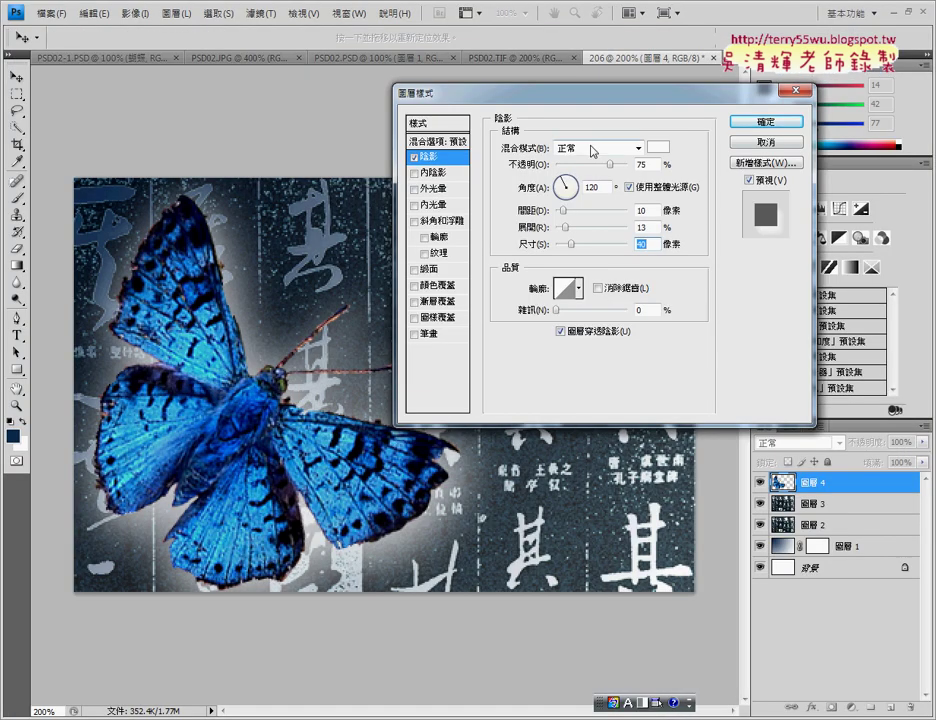
Step: Keep the shadow blend mode at Normal and set its distance to 5
click(592, 148)
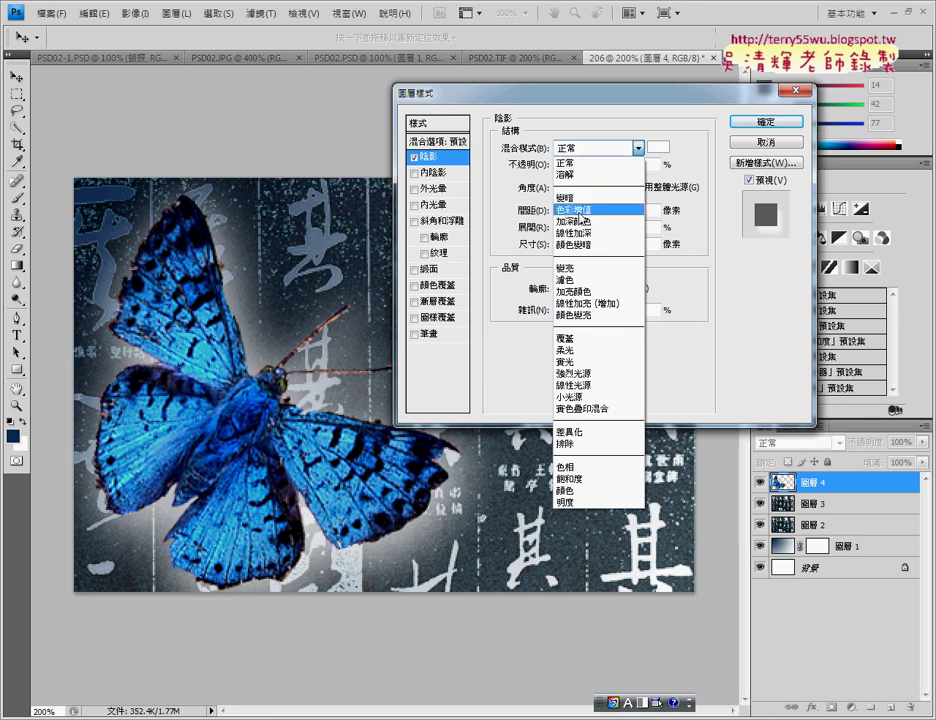
click(591, 148)
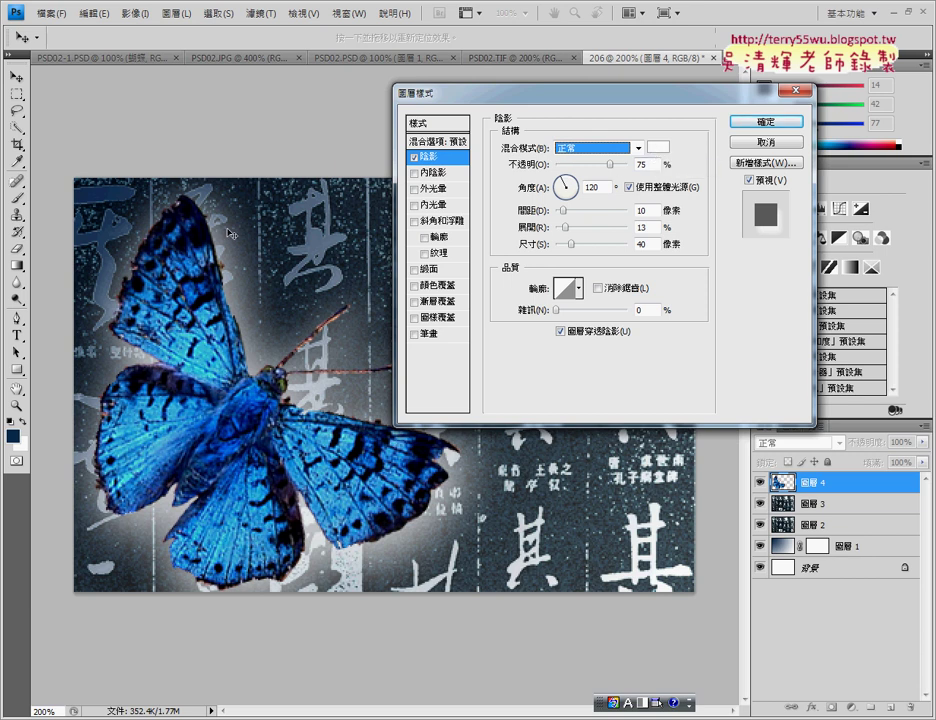
click(647, 212)
double_click(647, 212)
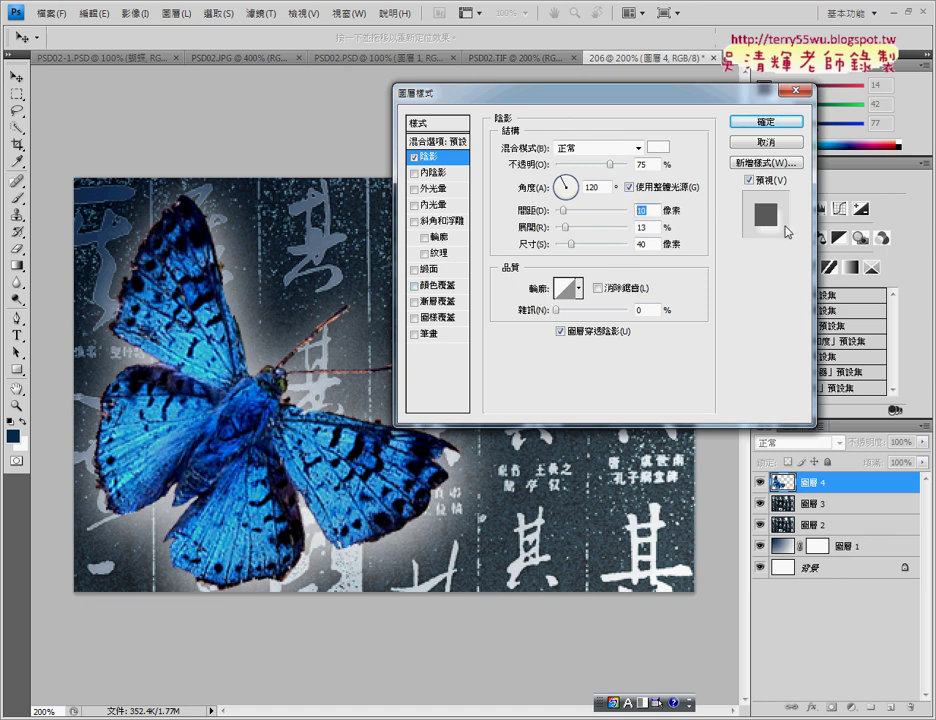
text(5)
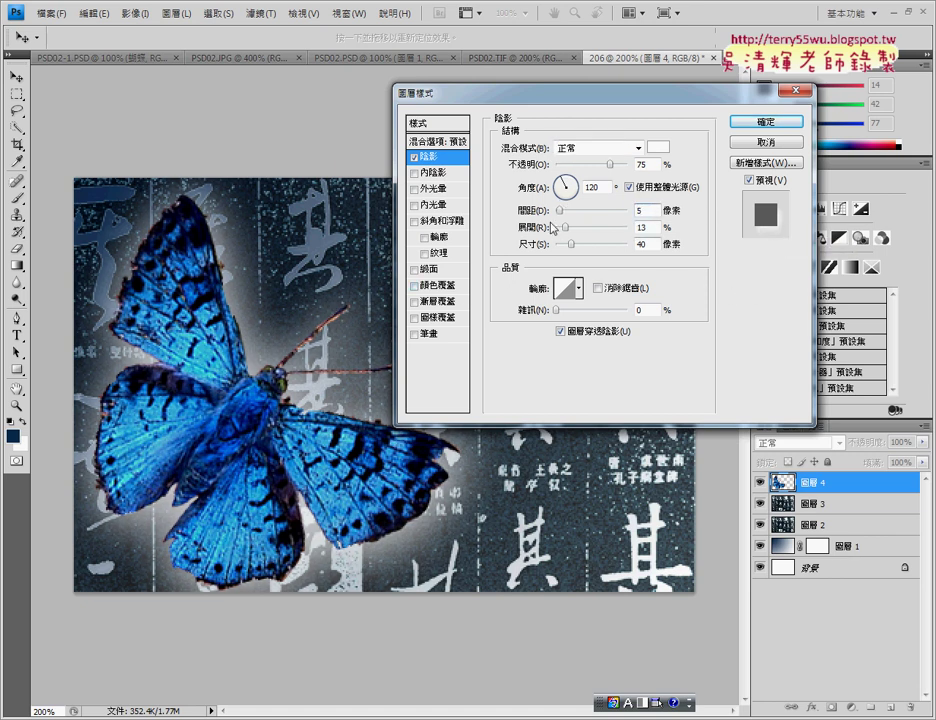
Step: Set shadow spread 5, size 75 and opacity 78%, with Use Global Light unticked
double_click(640, 228)
text(5)
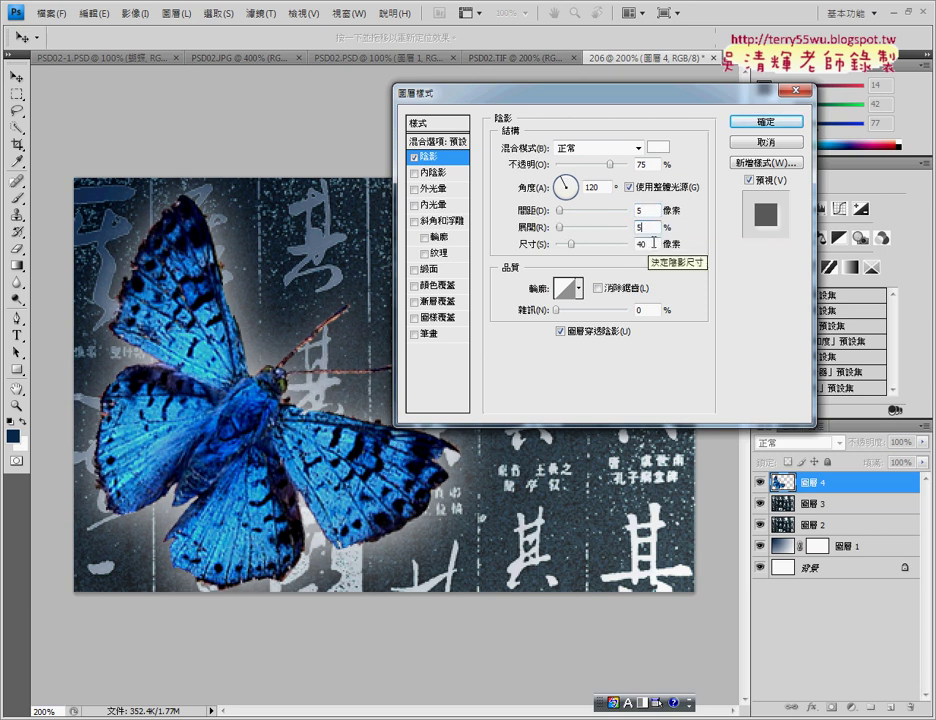
double_click(642, 244)
text(75)
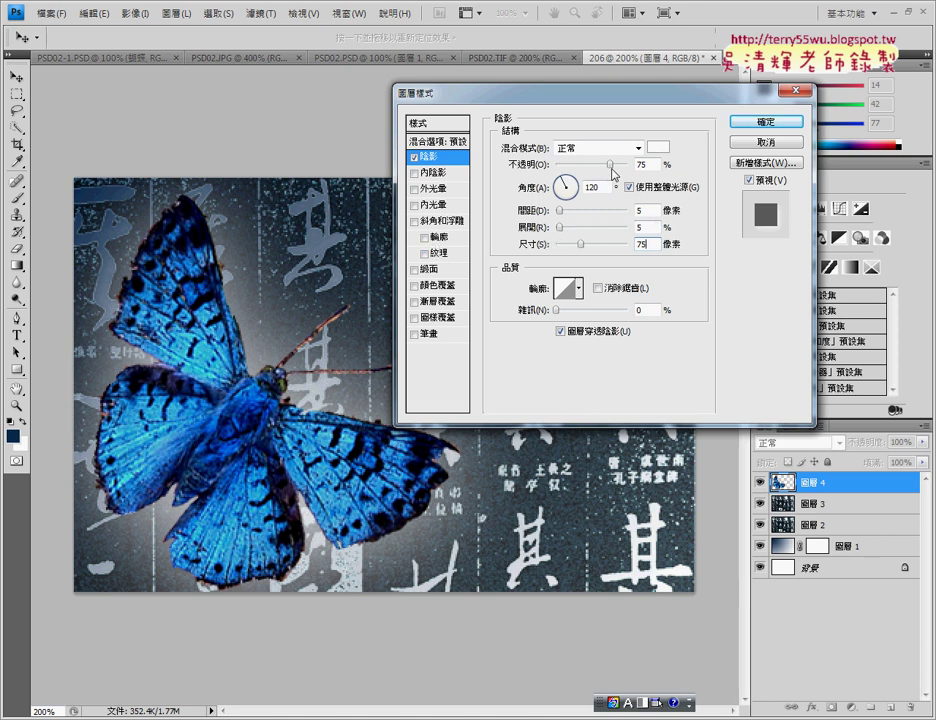
drag(612, 166, 628, 166)
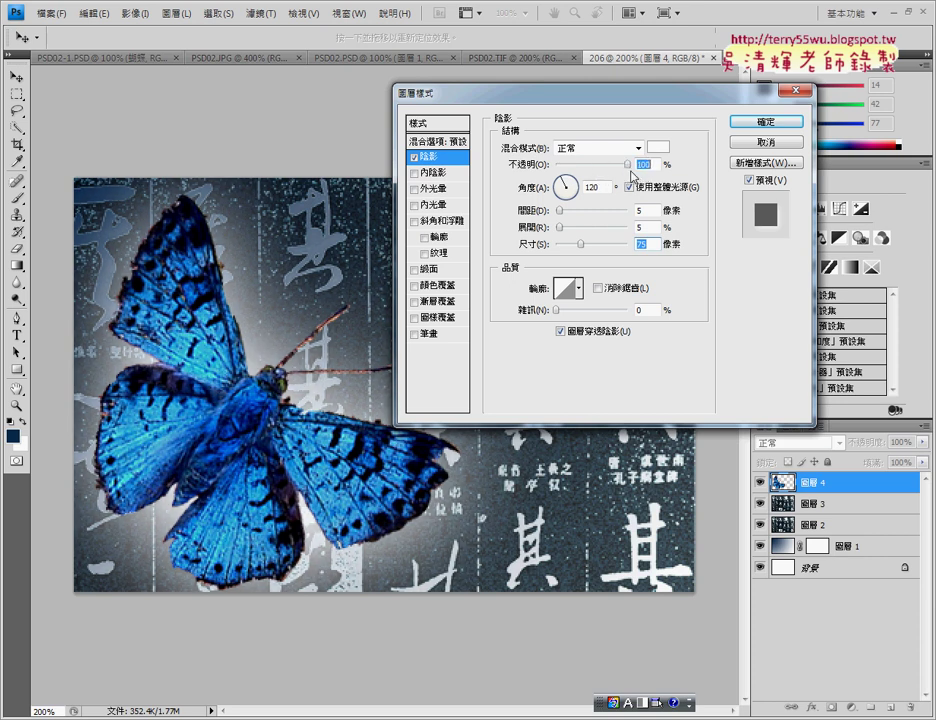
drag(632, 176, 614, 176)
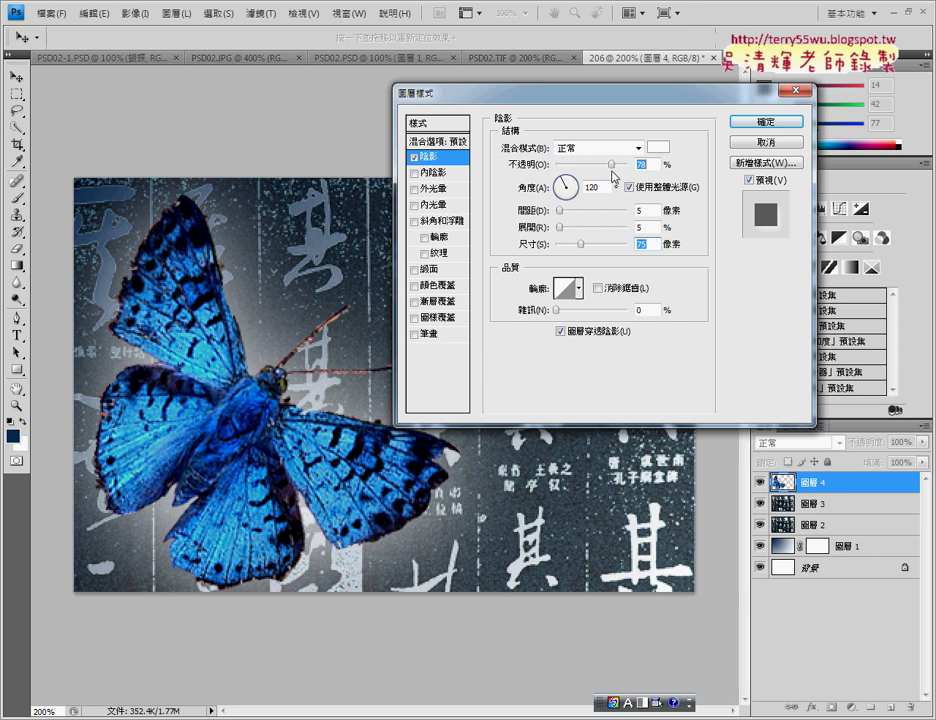
click(634, 187)
Step: Re-enable Use Global Light and commit the white glow drop shadow to 圖層 4
click(636, 189)
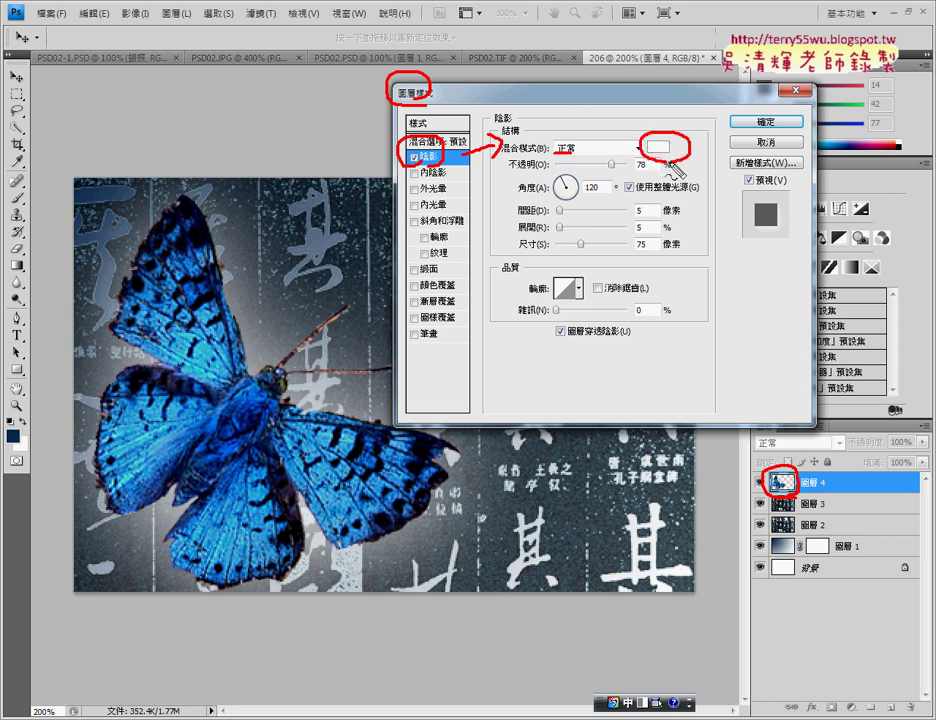
drag(654, 282, 629, 212)
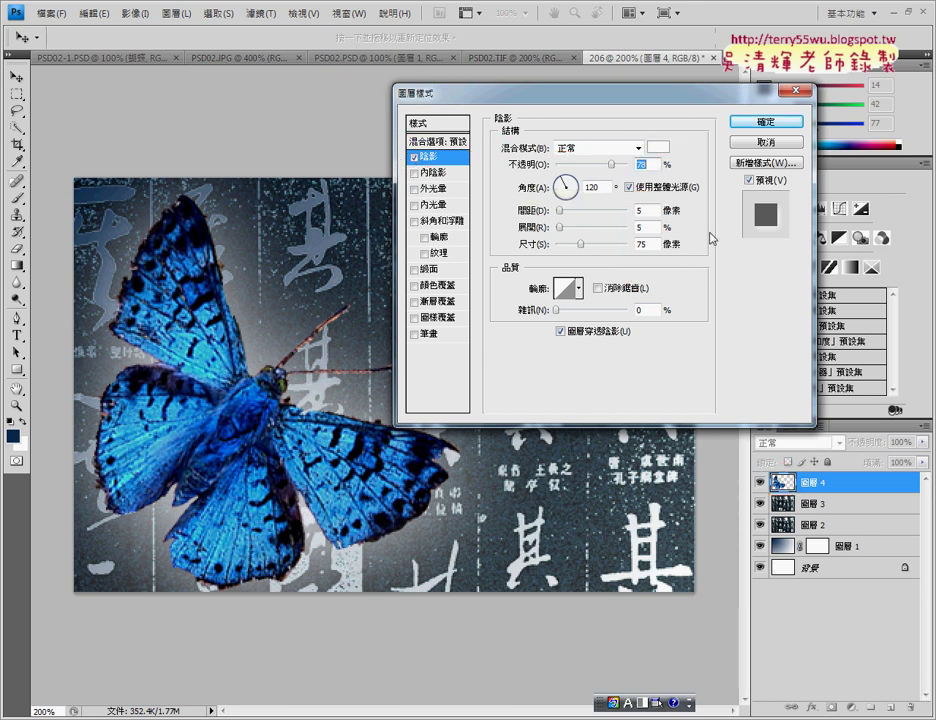
click(793, 124)
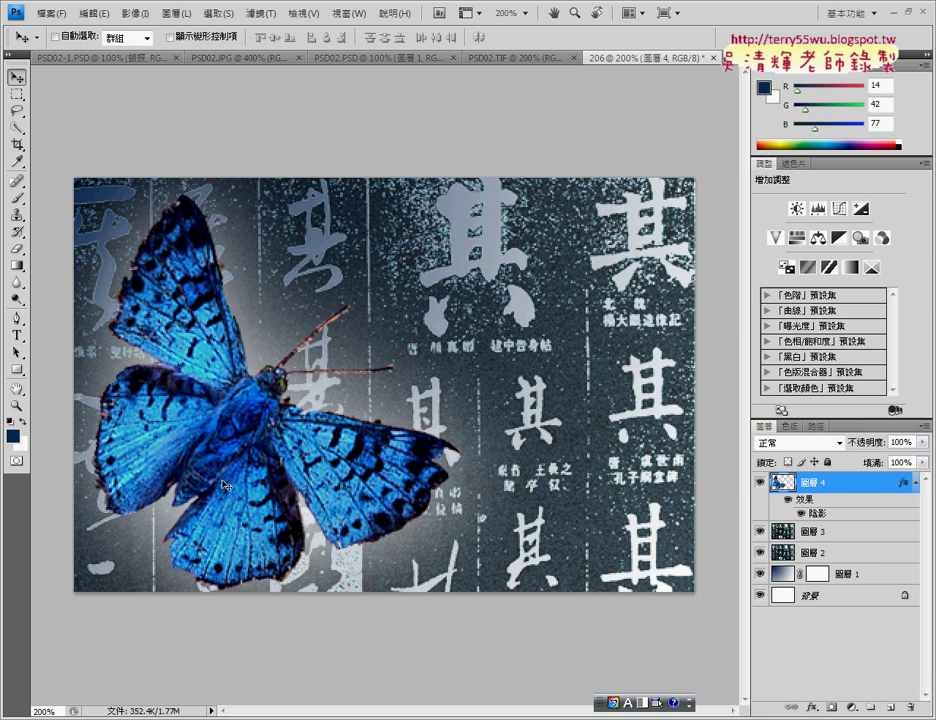
Step: Compare the 206 composite with the PSD02.TIF reference and read the PDF task sheet
click(492, 58)
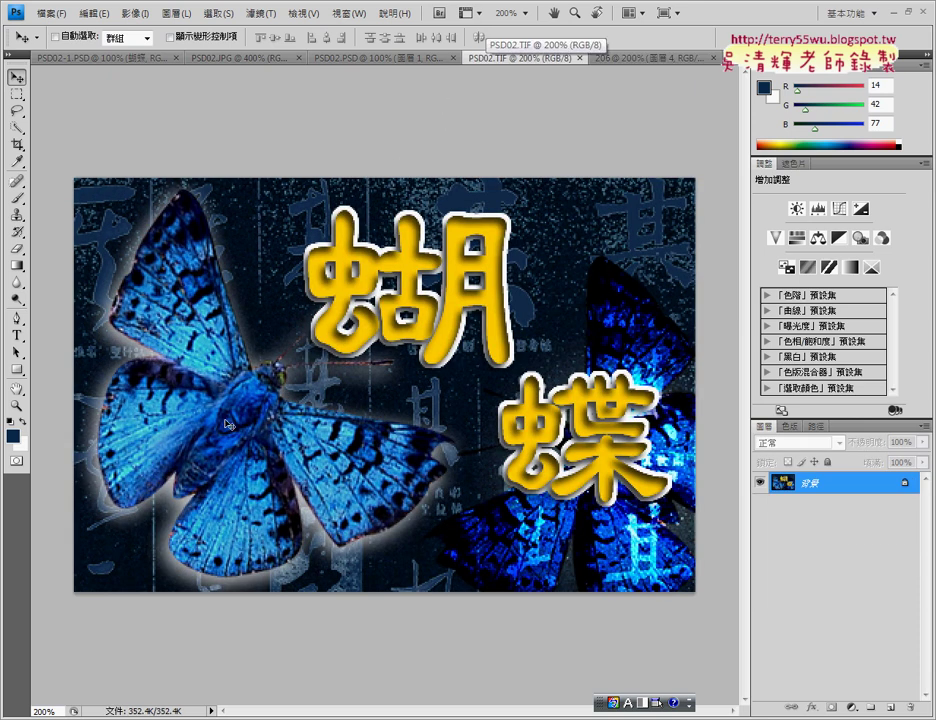
click(621, 60)
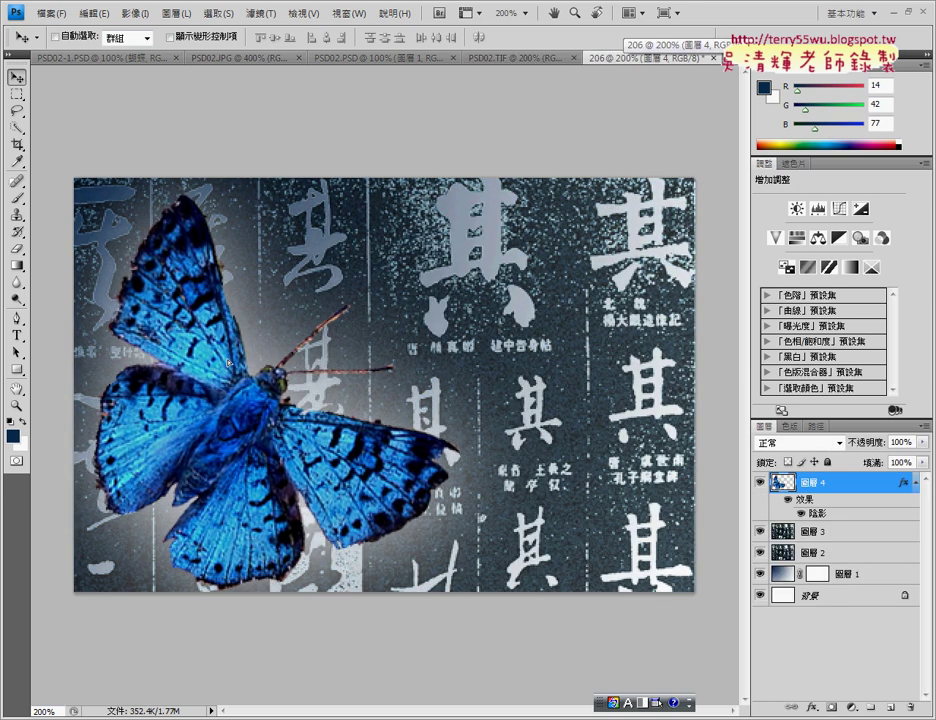
click(512, 58)
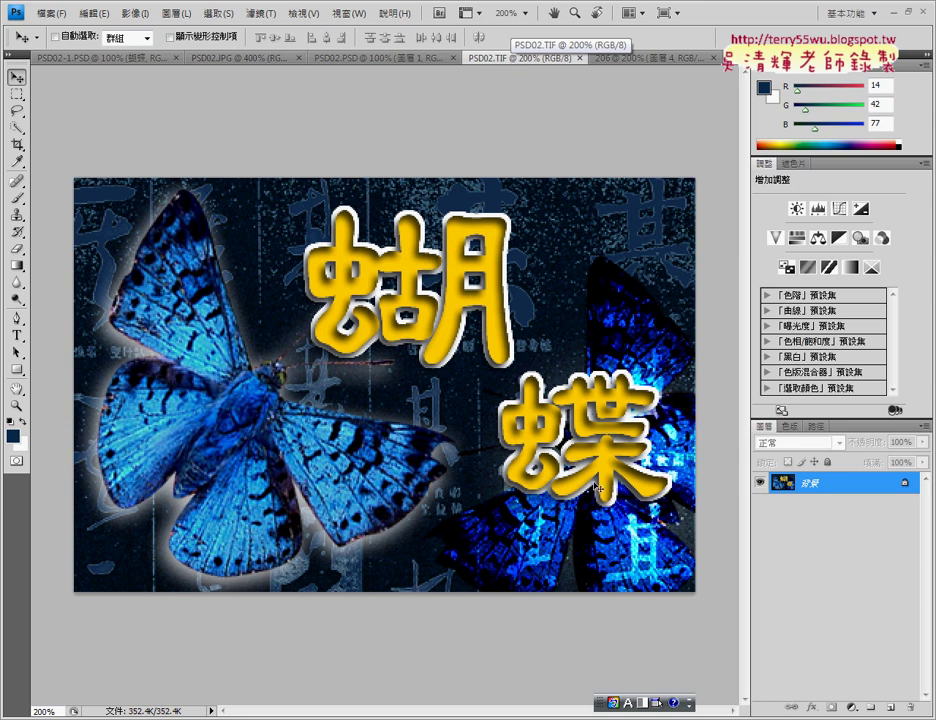
click(632, 58)
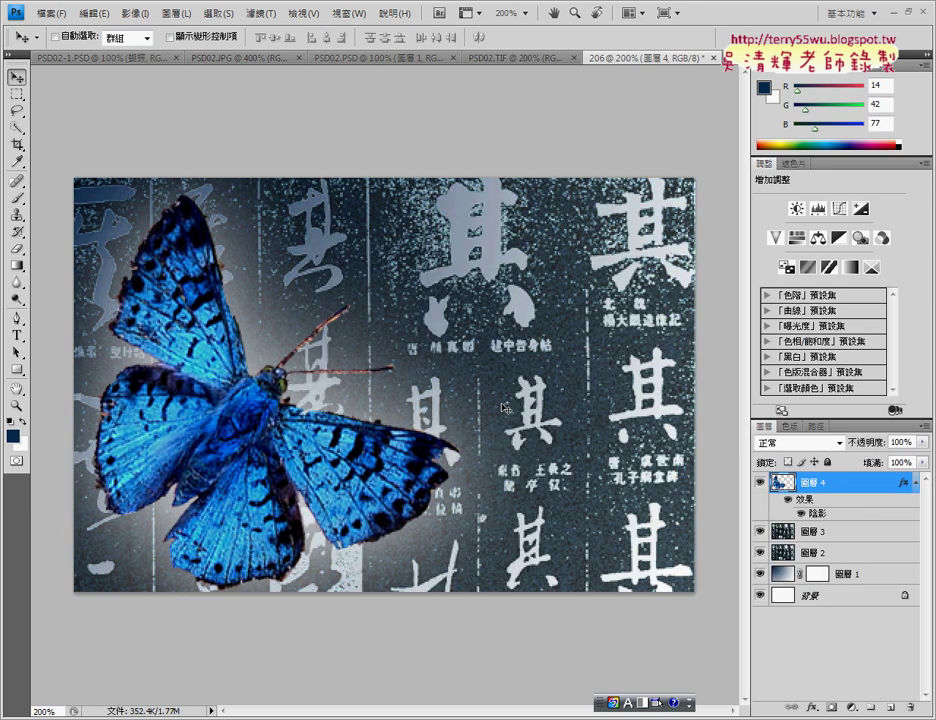
click(316, 715)
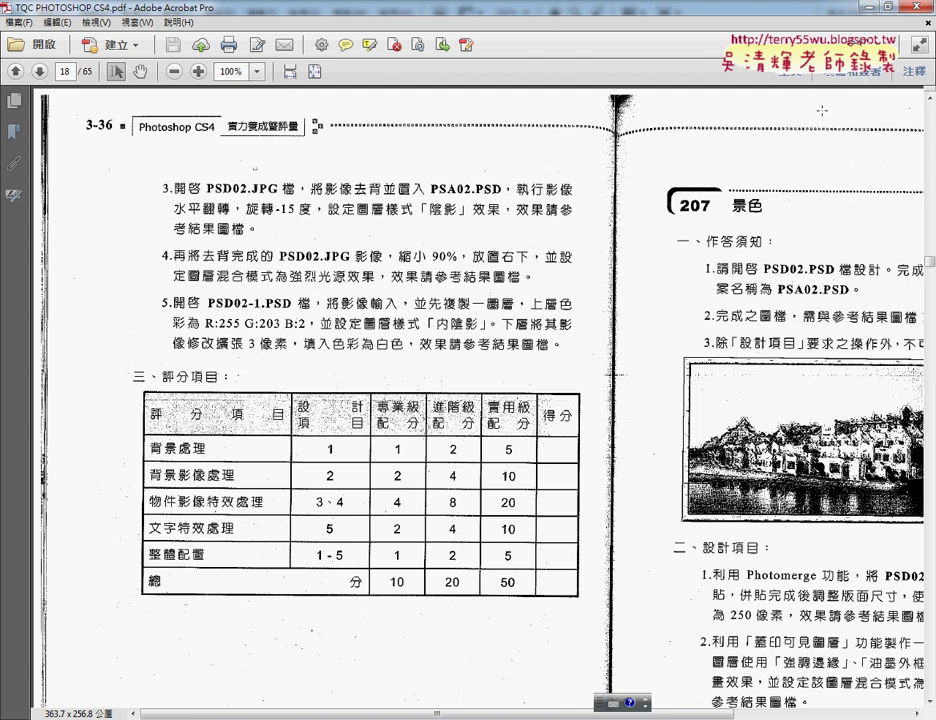
key(alt+Tab)
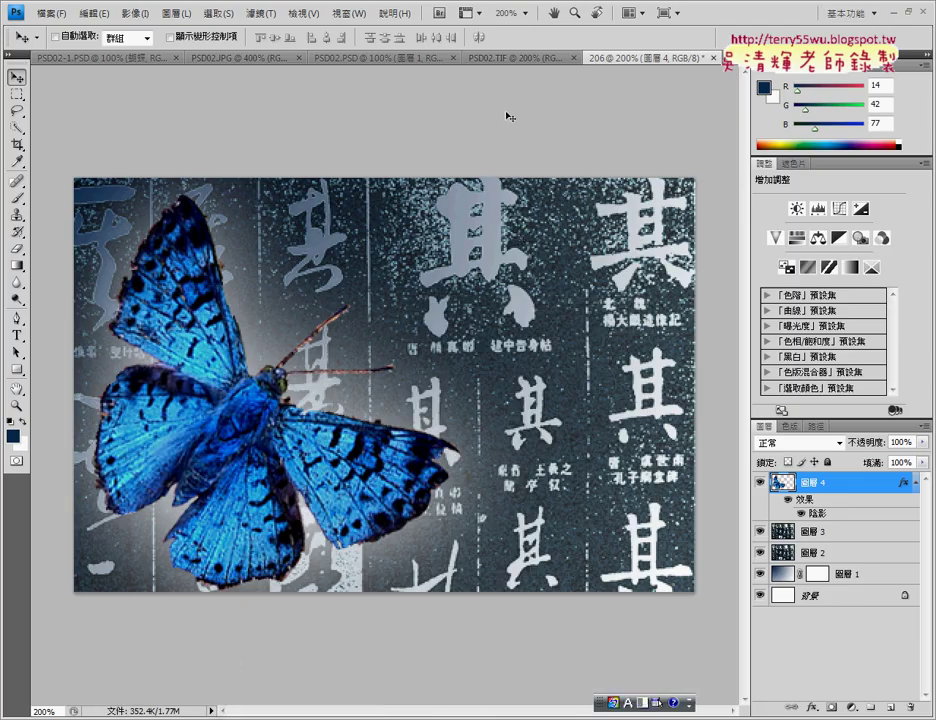
Step: Paste the PSD02.JPG butterfly into 206 as 圖層 5 and move it to the right side
click(343, 66)
click(265, 66)
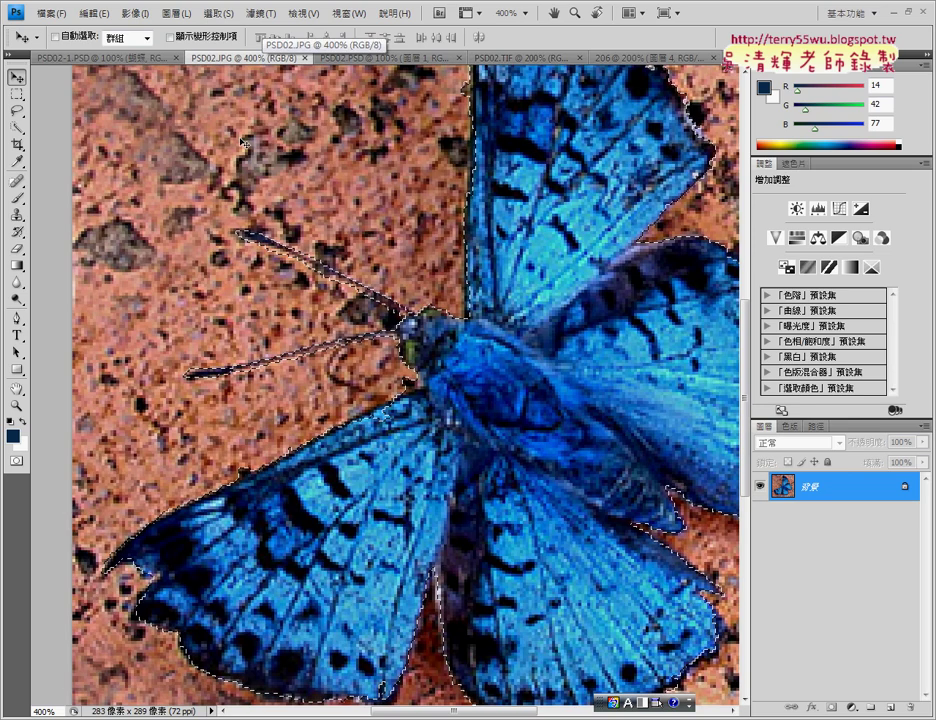
click(637, 63)
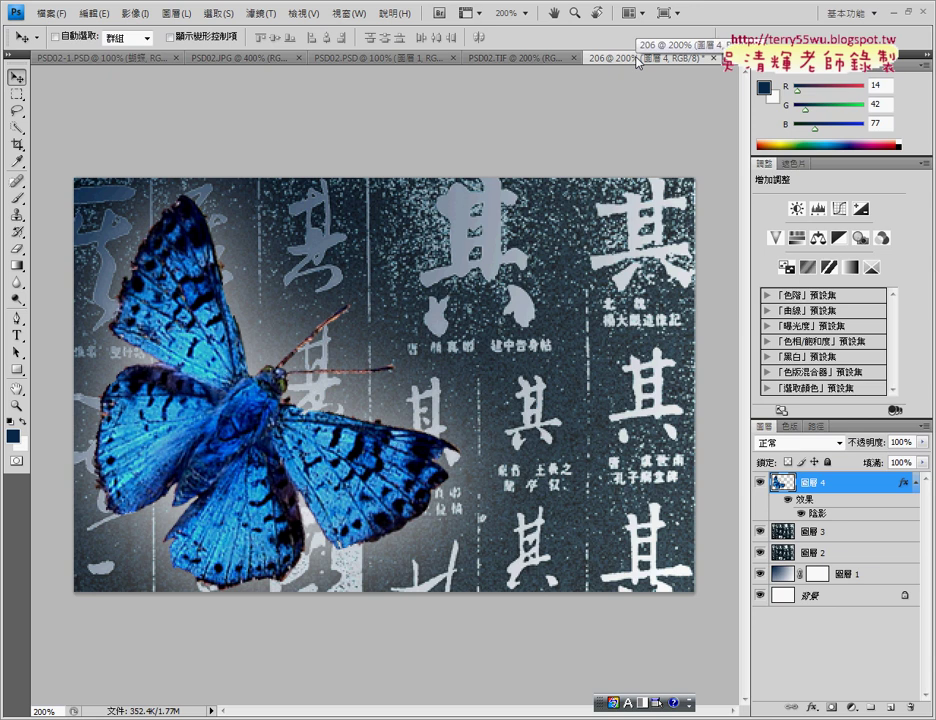
key(ctrl+v)
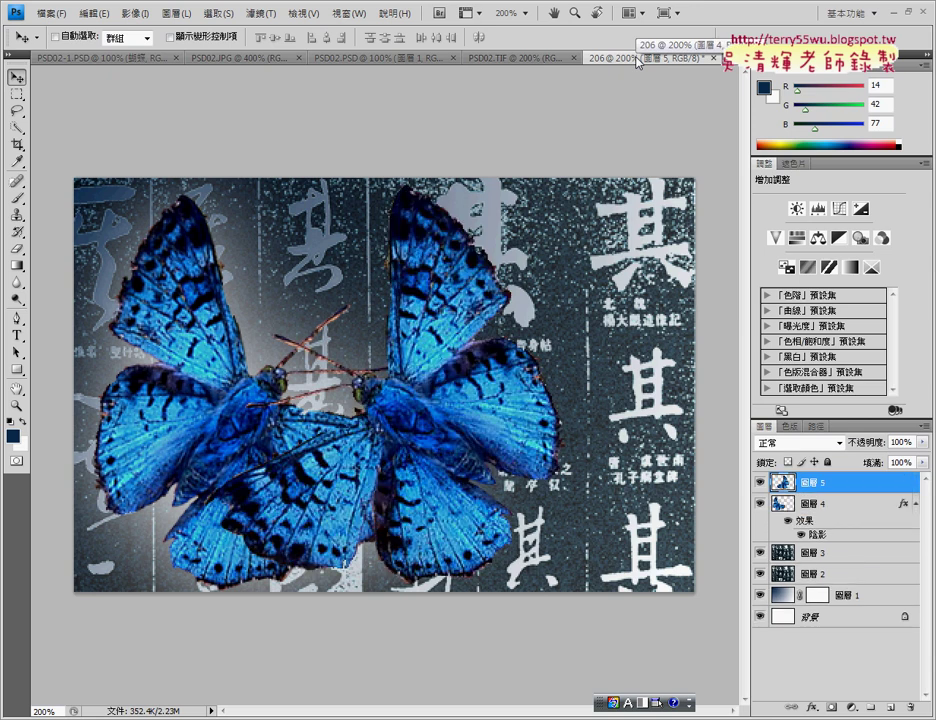
mouse_move(331, 293)
mouse_down()
mouse_move(544, 432)
mouse_move(582, 407)
mouse_up()
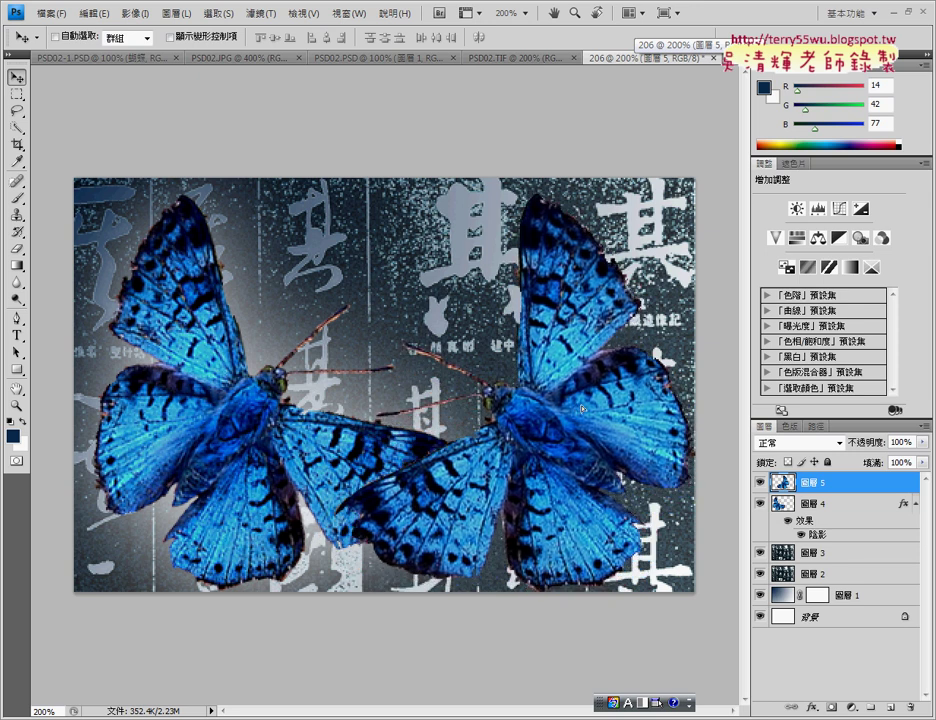
click(516, 58)
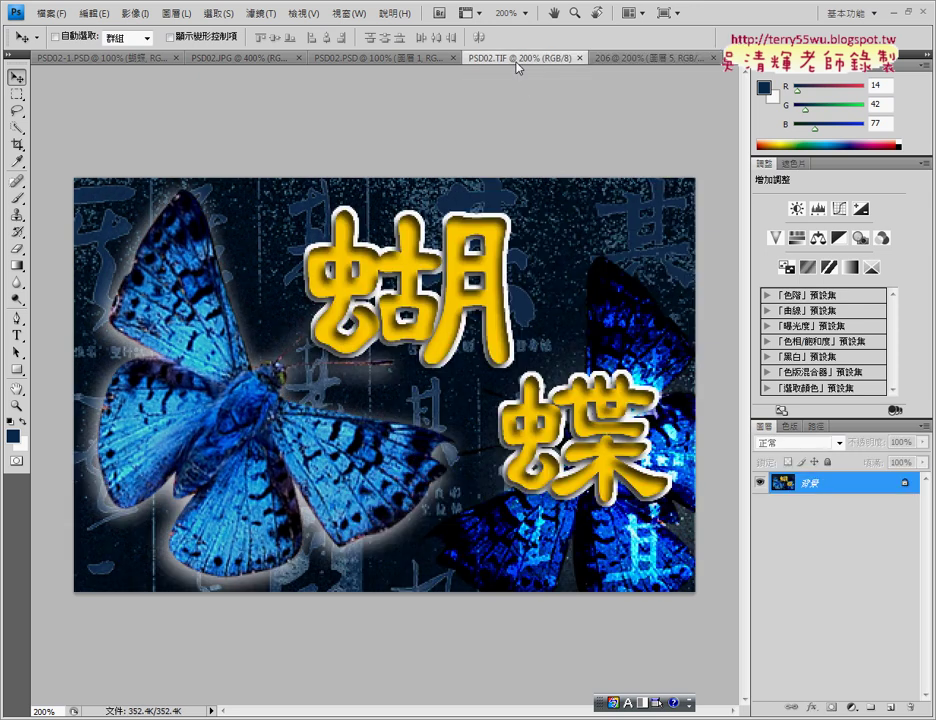
click(610, 60)
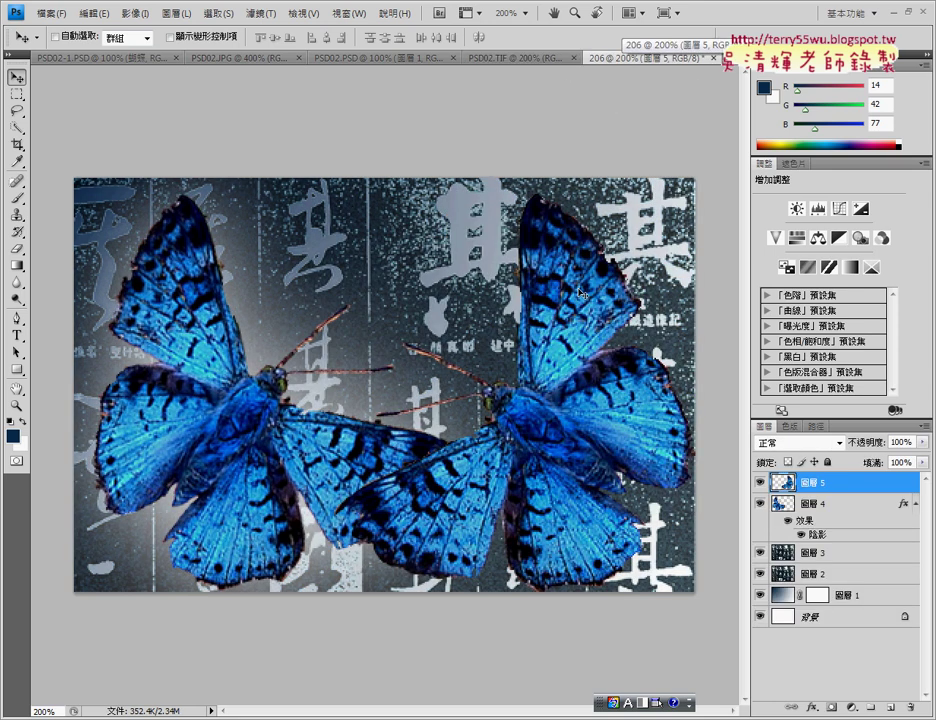
Step: Scale the 圖層 5 butterfly proportionally to 90% width and height
key(ctrl+t)
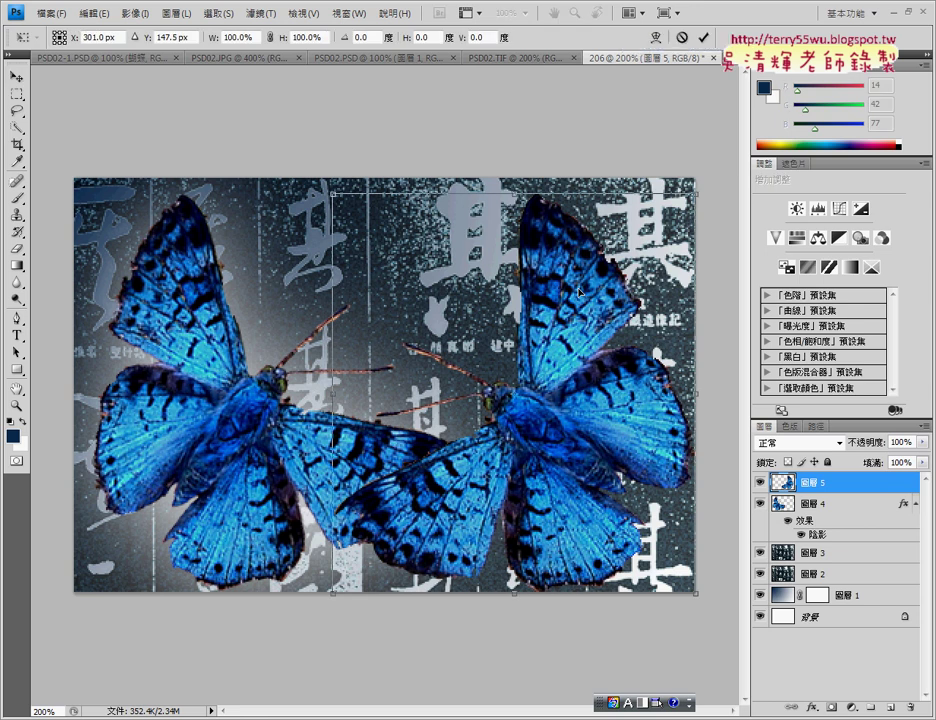
click(270, 37)
double_click(232, 37)
text(90)
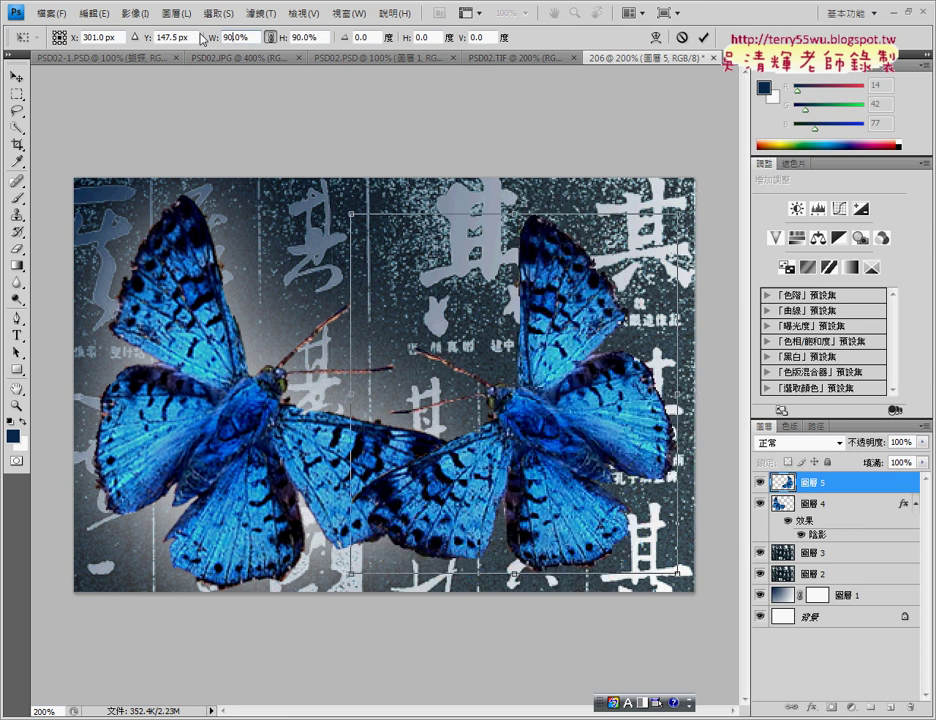
click(703, 37)
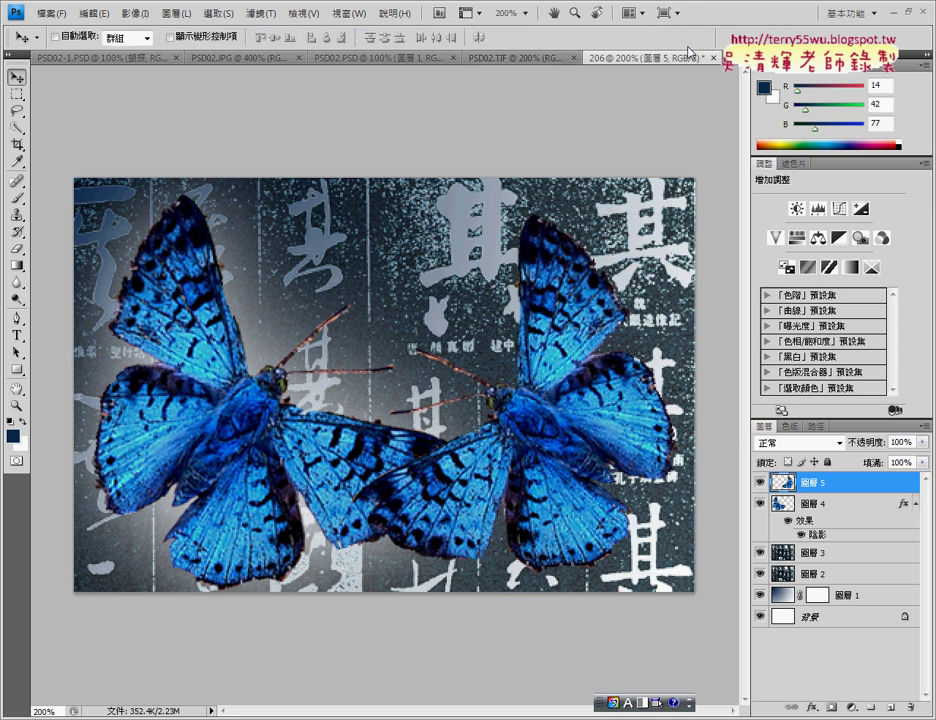
click(520, 58)
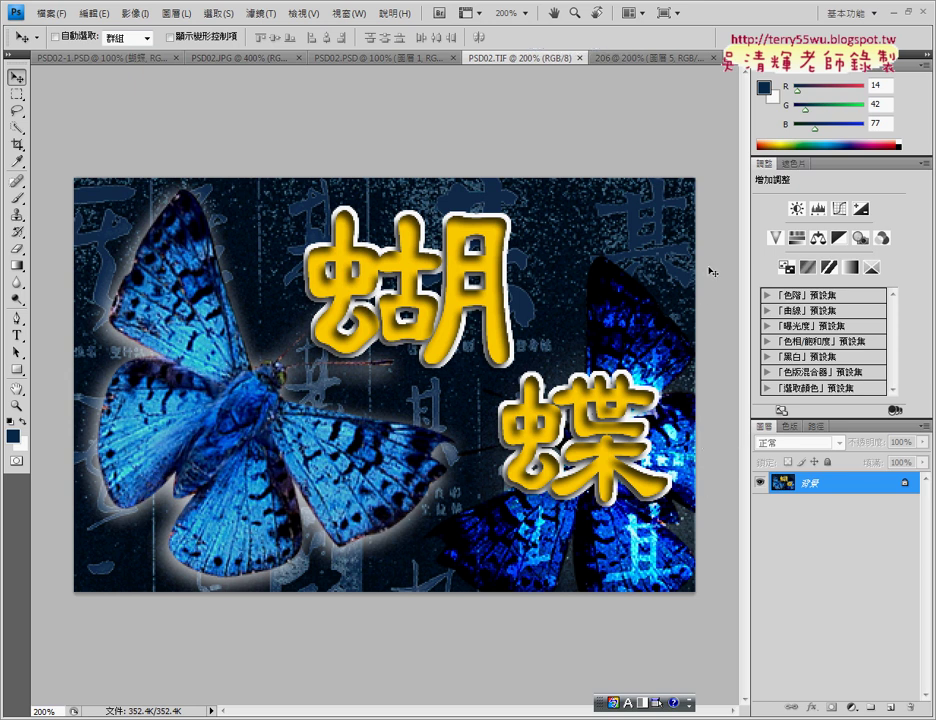
Step: Move the 圖層 5 butterfly to the lower-right corner to match the PSD02.TIF layout
click(655, 60)
mouse_move(593, 432)
mouse_down()
mouse_move(630, 432)
mouse_move(650, 462)
mouse_up()
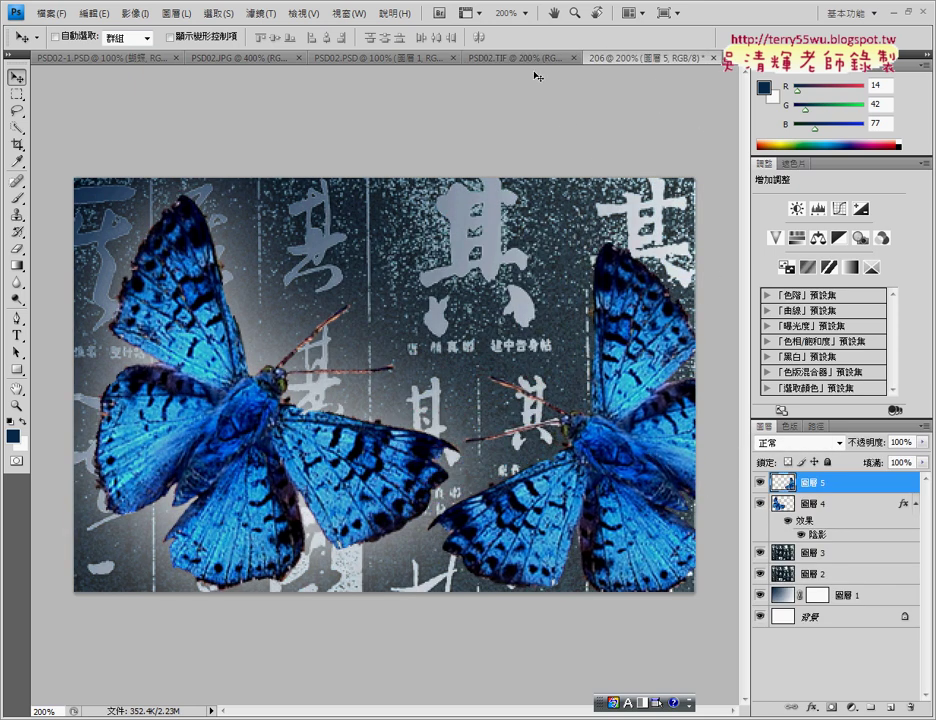
click(528, 58)
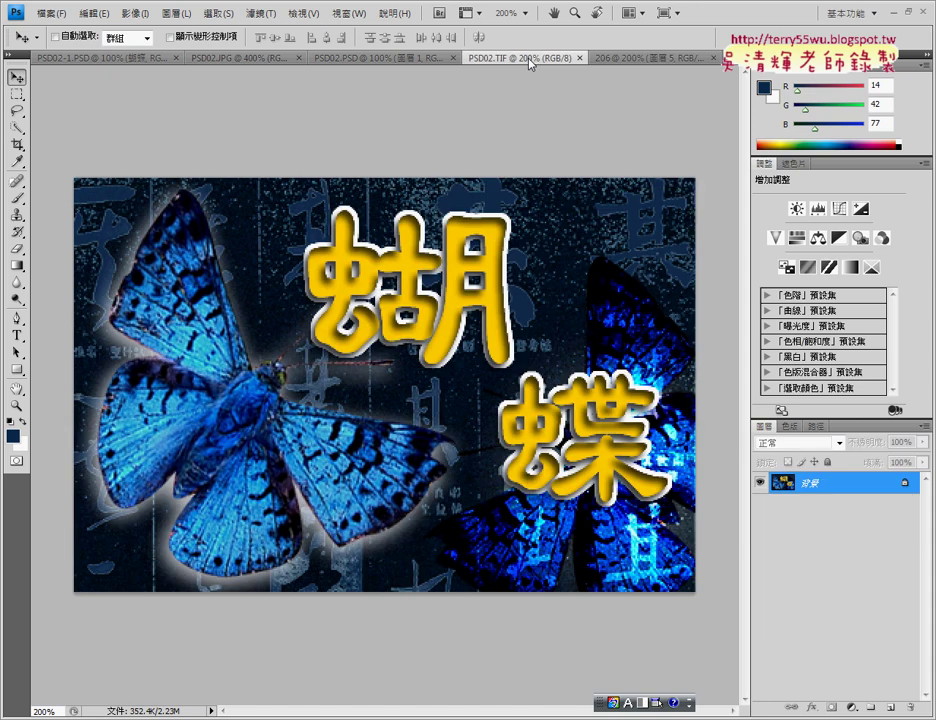
click(607, 58)
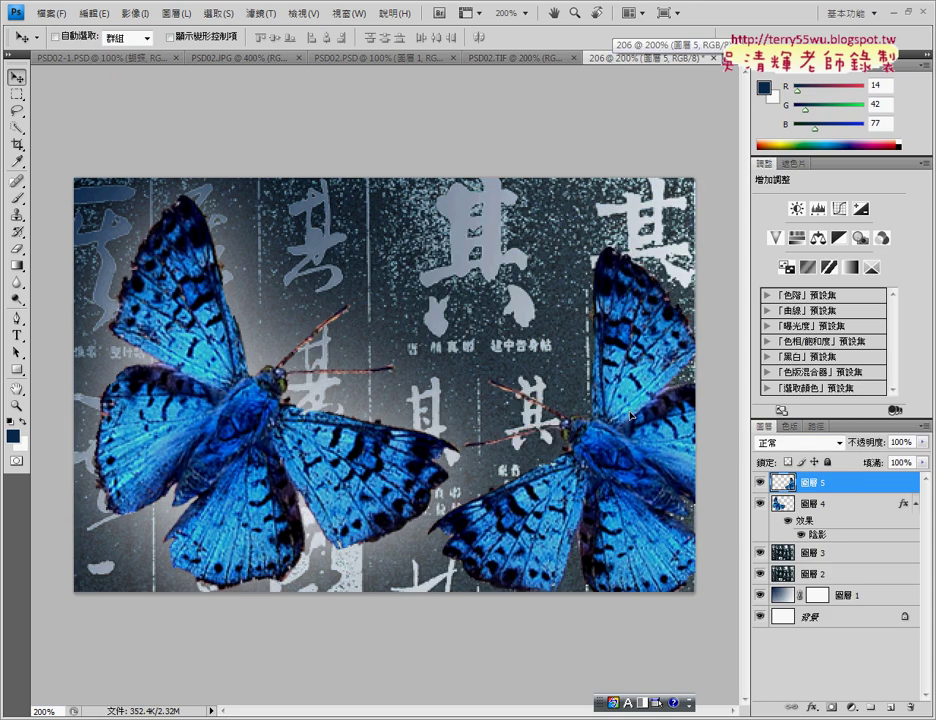
drag(631, 413, 629, 420)
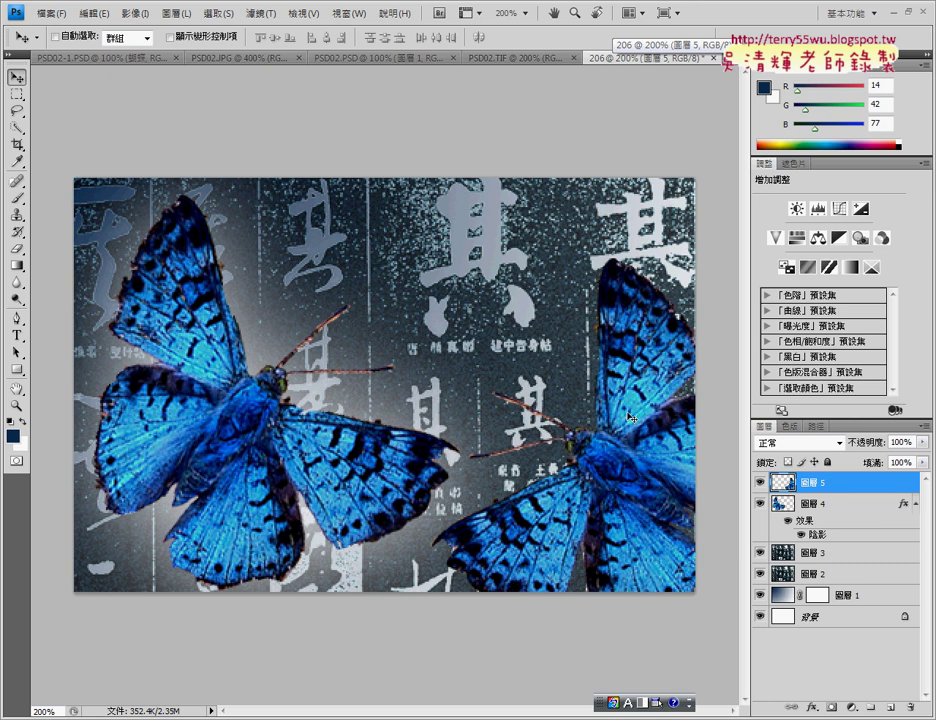
click(516, 58)
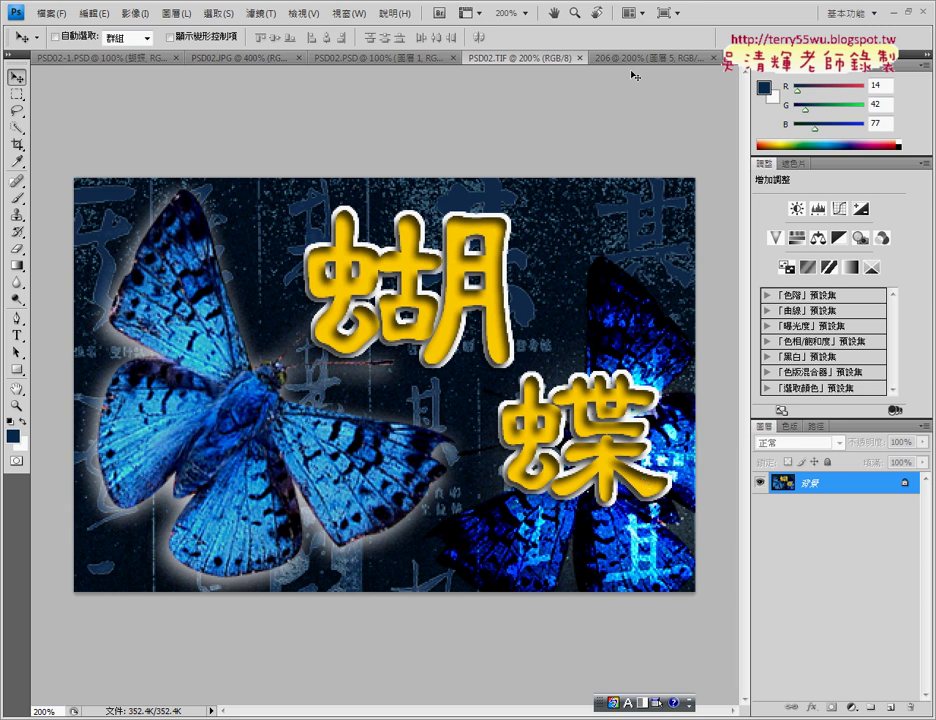
click(634, 59)
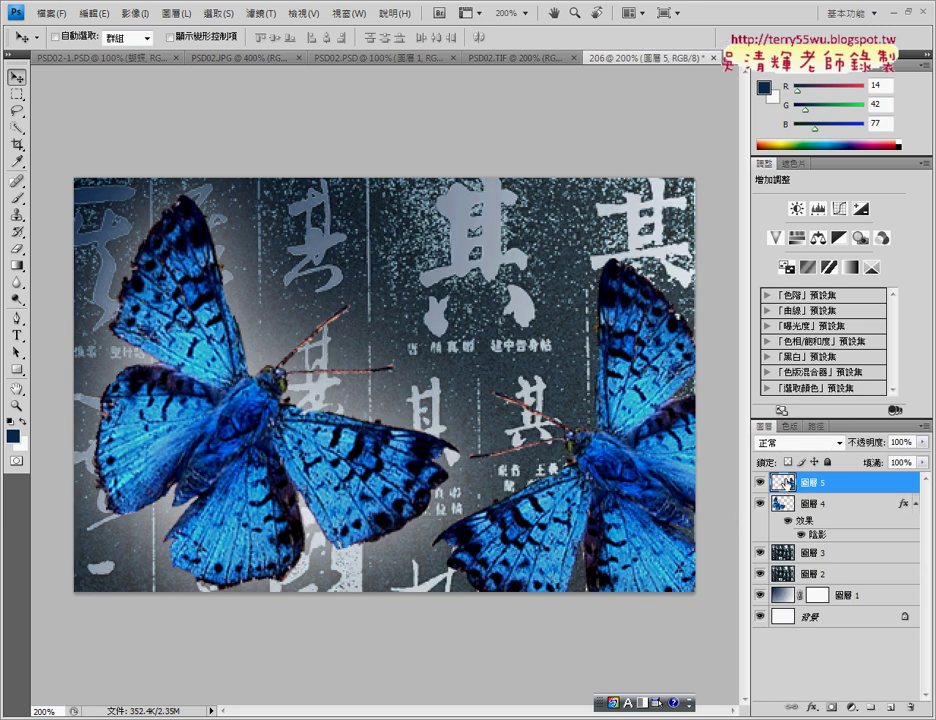
Step: Set 圖層 5 to Hard Light (強烈光源) blending at 50% opacity
click(793, 443)
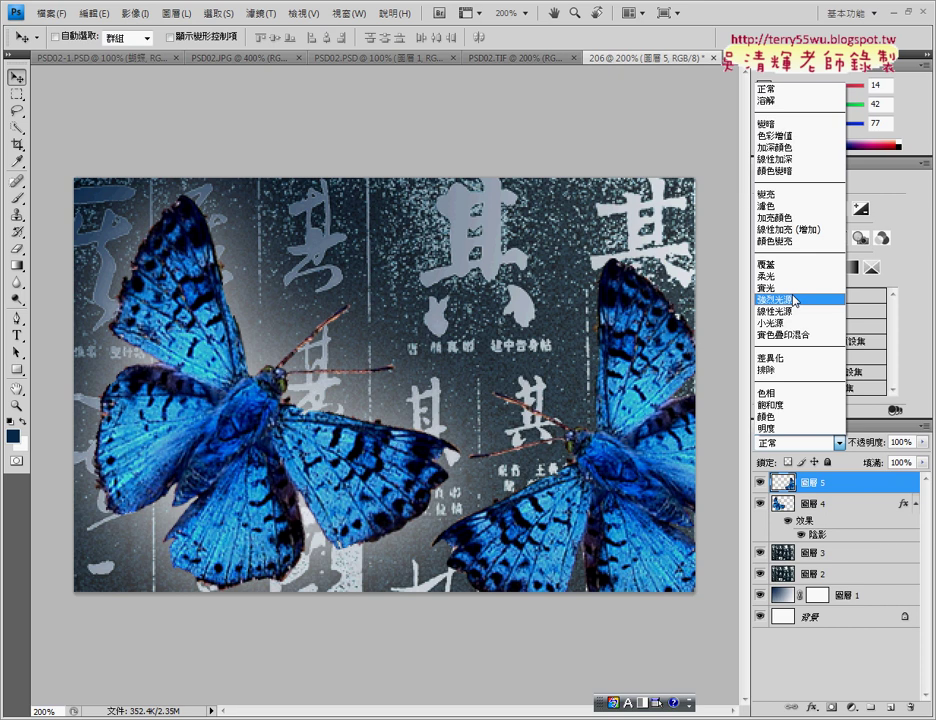
click(795, 298)
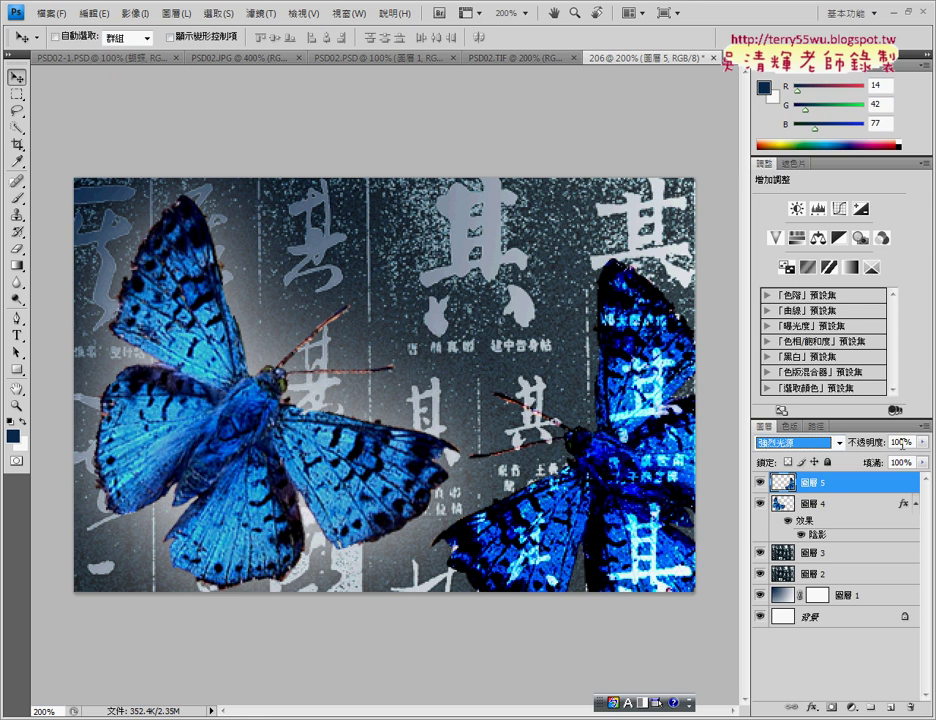
click(901, 442)
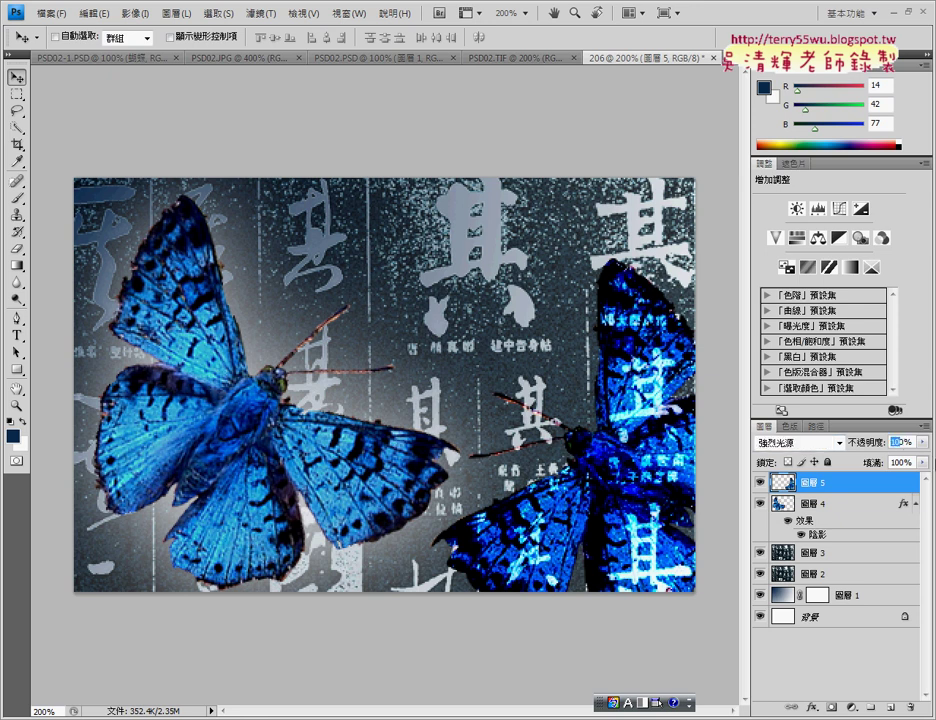
text(50)
key(Return)
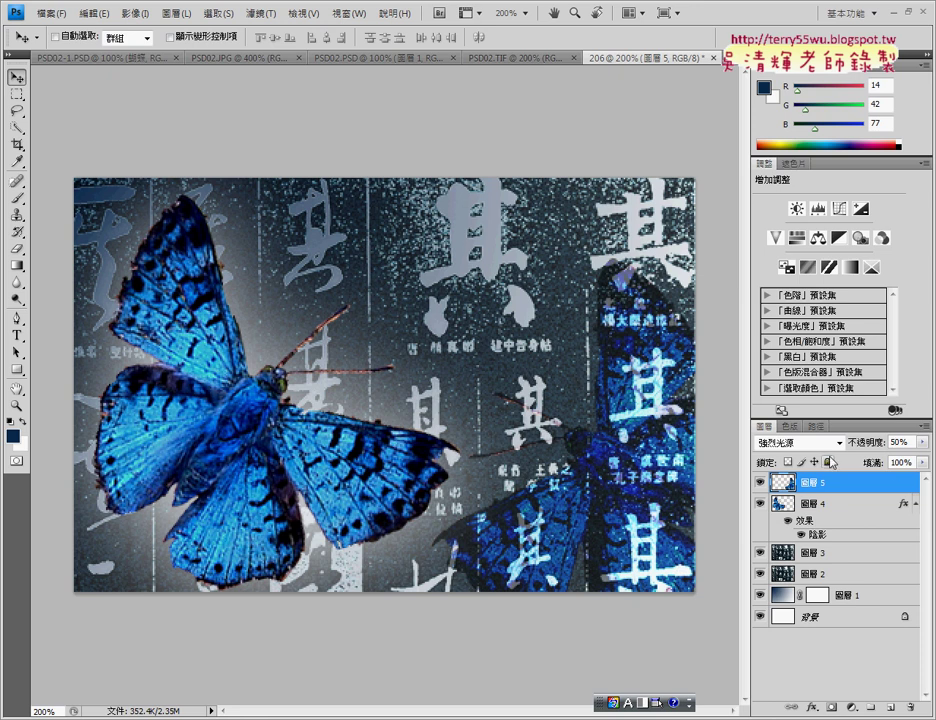
click(826, 443)
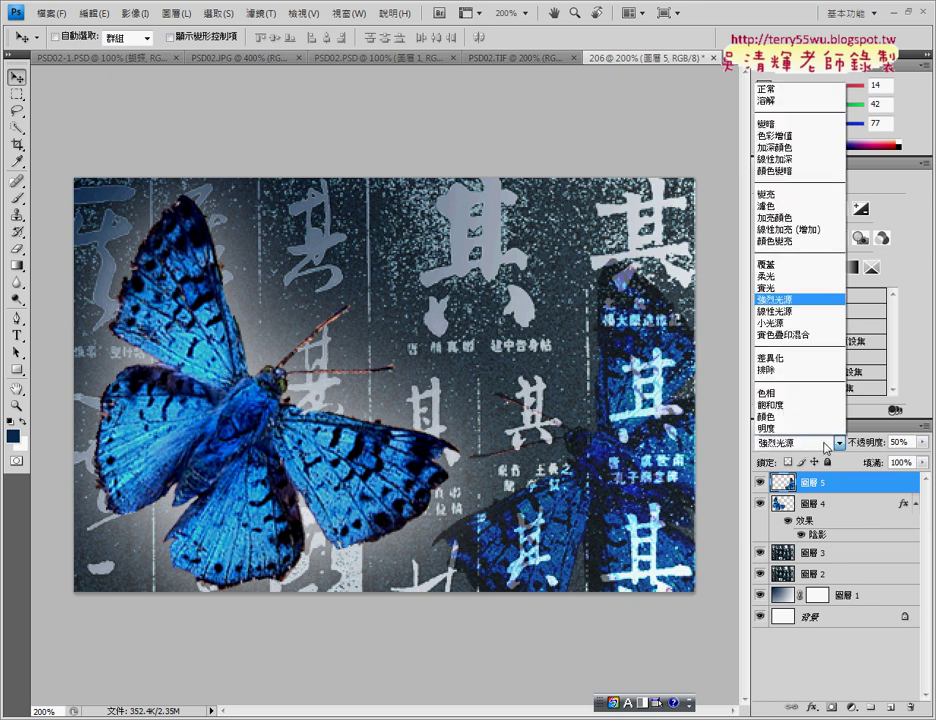
click(826, 446)
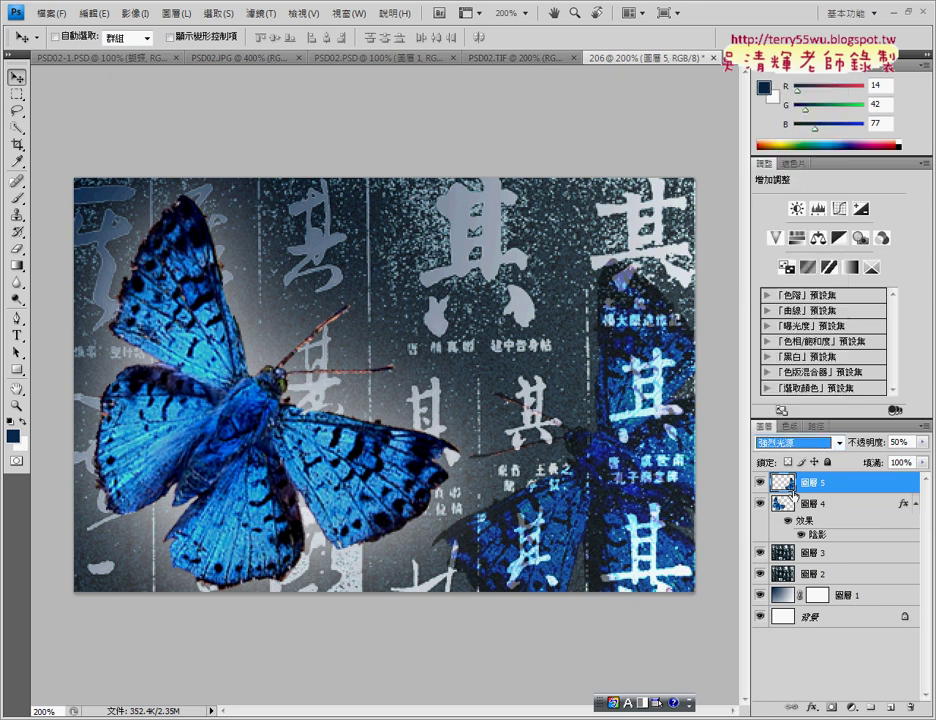
Step: Inspect 圖層 5's layer style unchanged, then enter 100 as its opacity
double_click(780, 488)
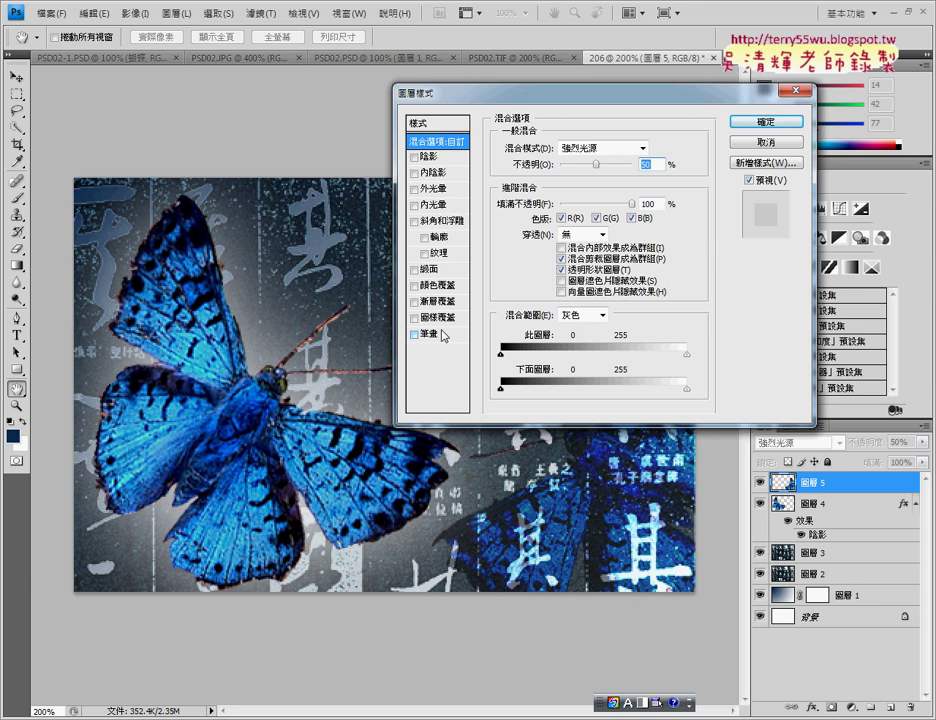
click(765, 121)
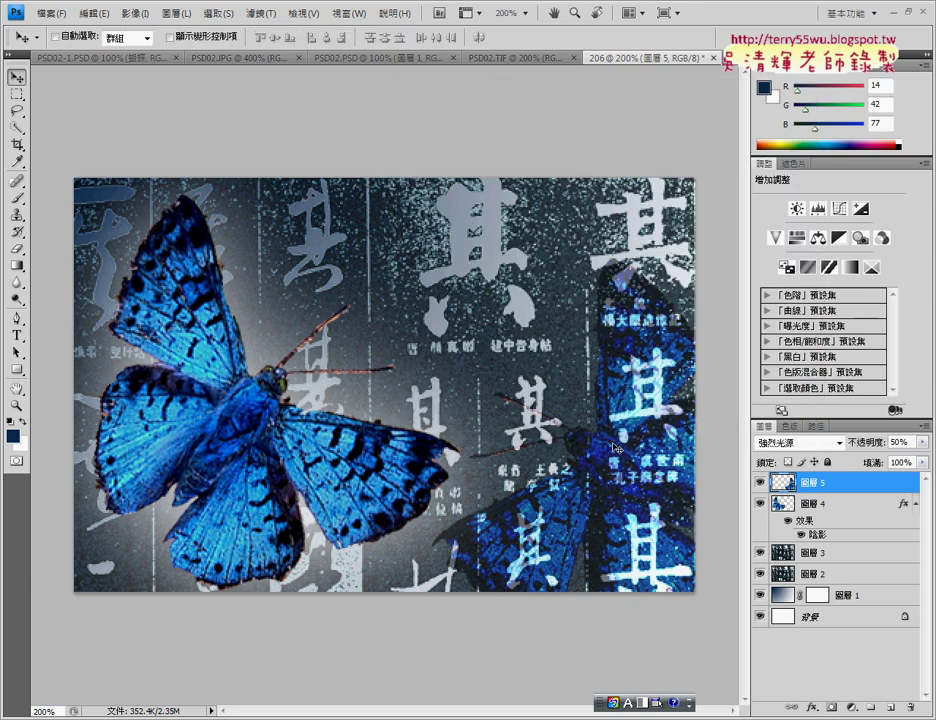
click(890, 442)
text(10)
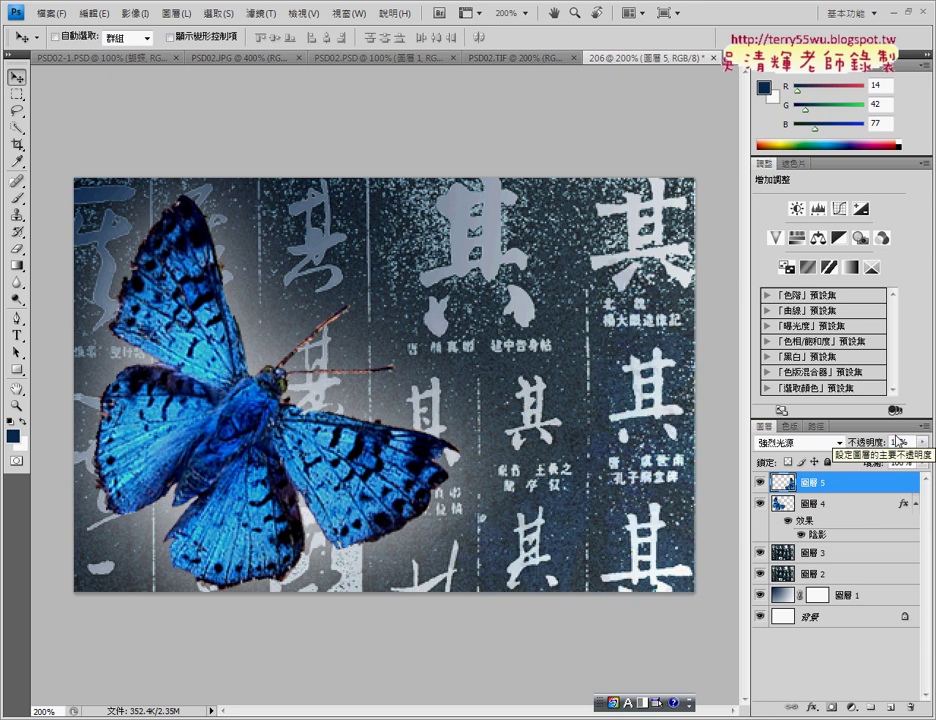
text(0)
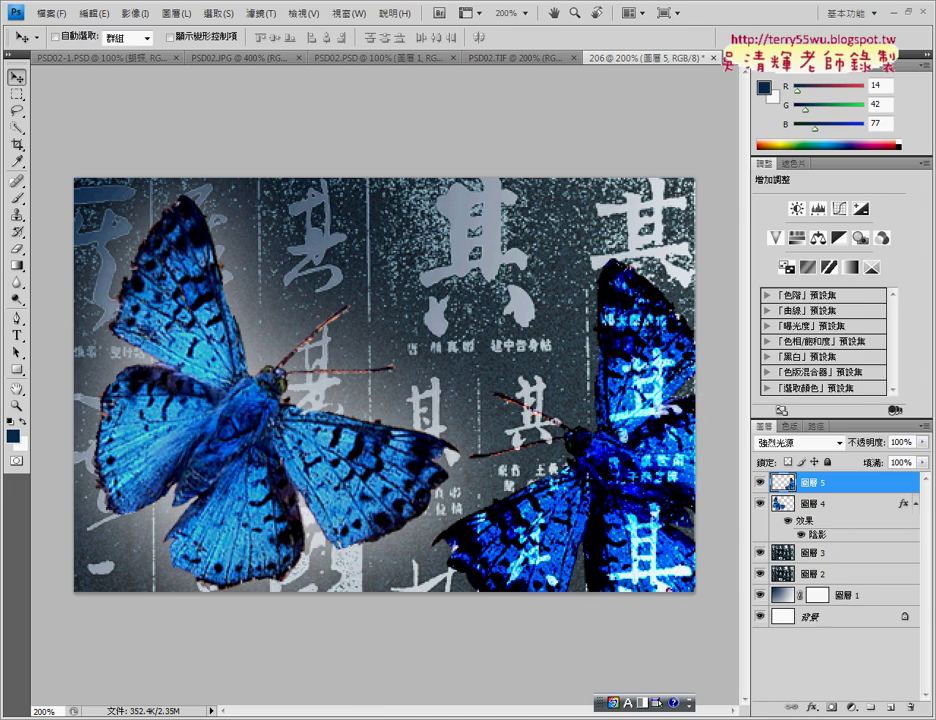
Step: Check the instructions PDF and PSD02.TIF reference, then bring up PSD02-1.PSD
key(alt+Tab)
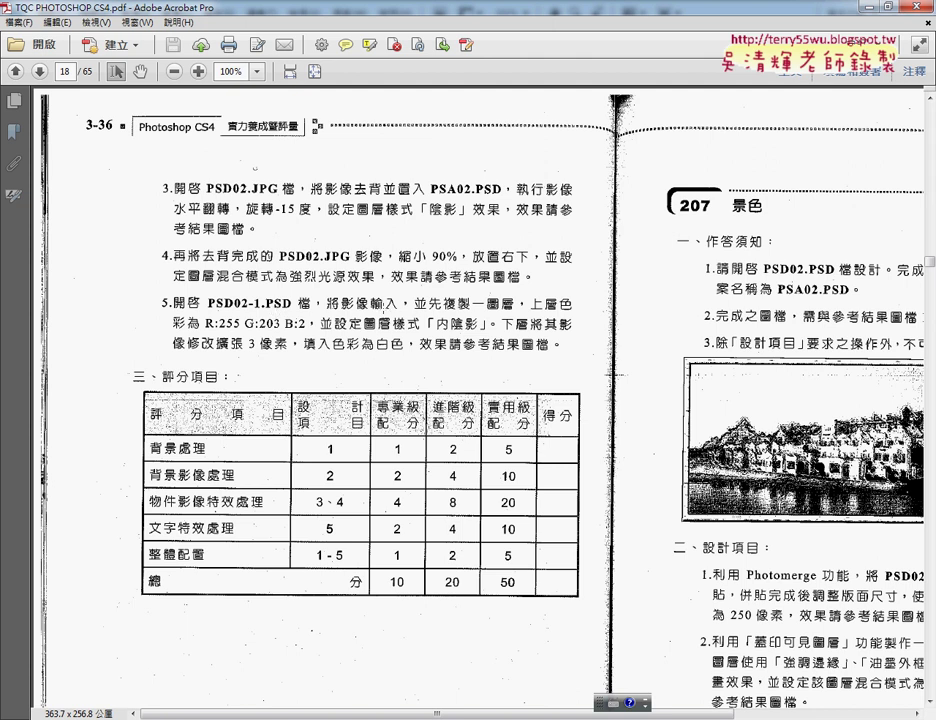
key(alt+Tab)
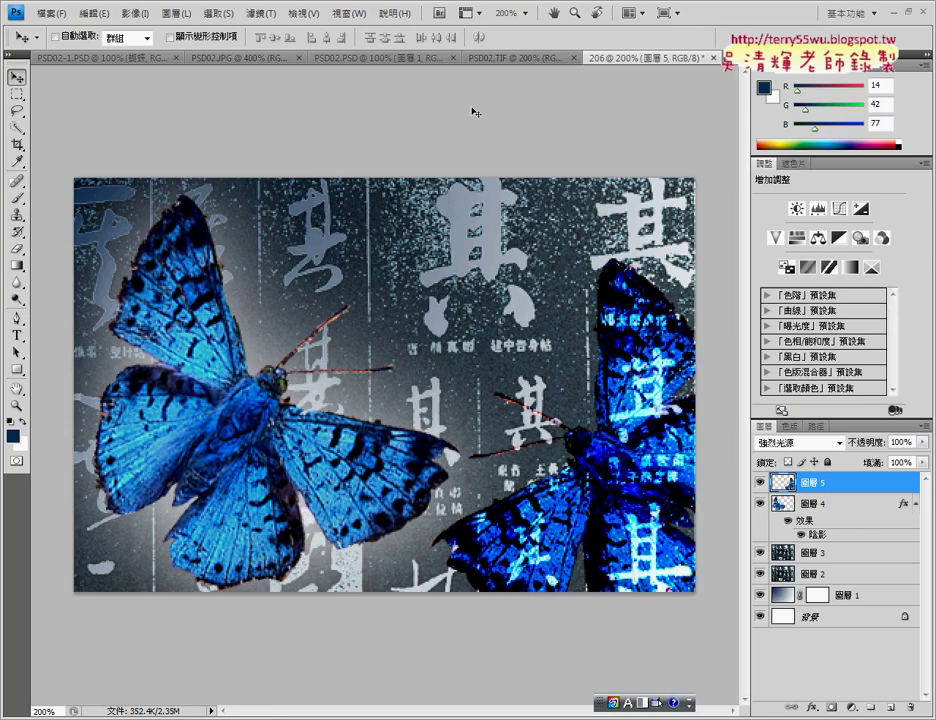
click(505, 58)
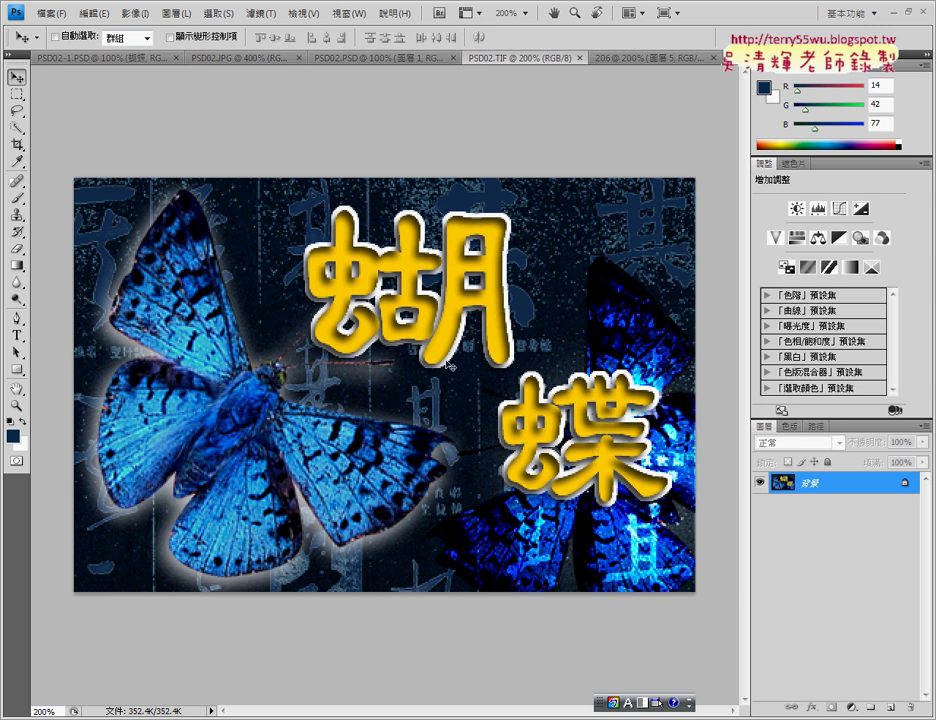
click(81, 60)
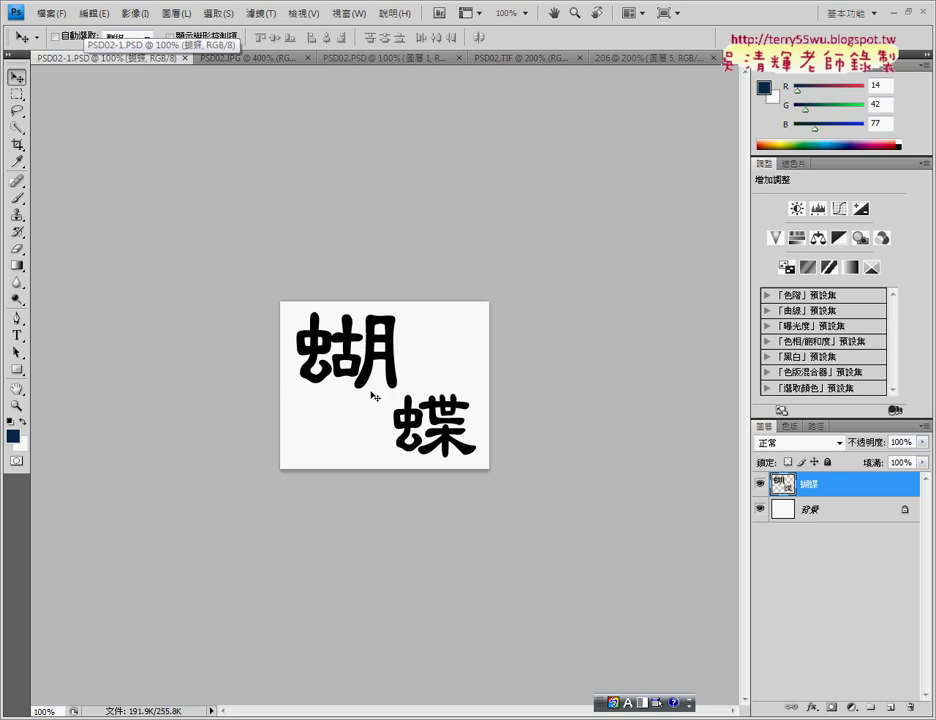
Step: Zoom in on the 蝴蝶 characters and compare them with the PSD02.TIF reference
key(ctrl+plus)
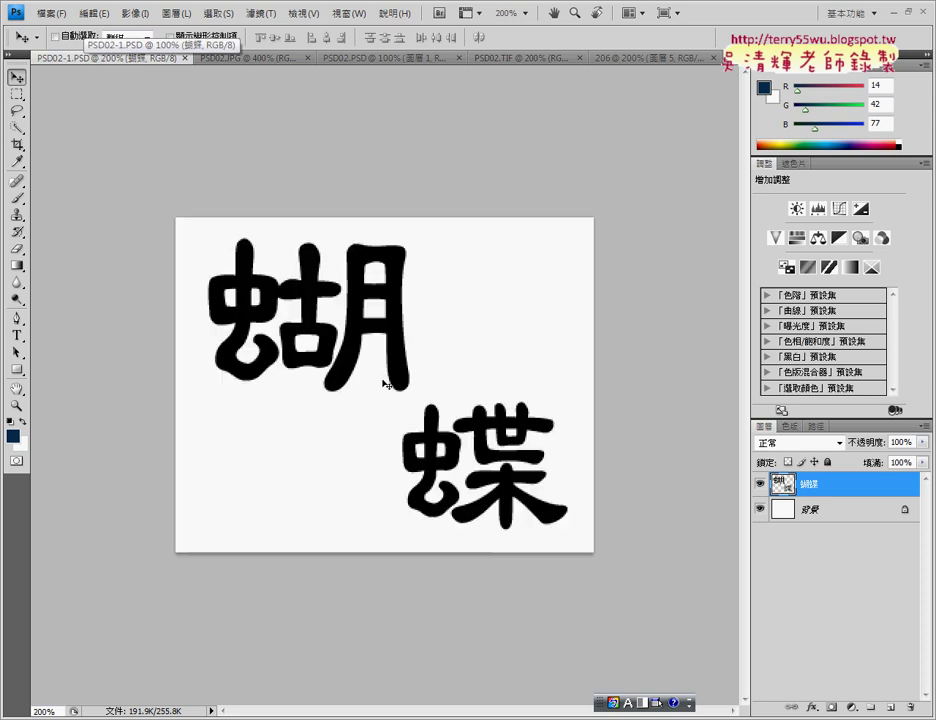
key(ctrl+plus)
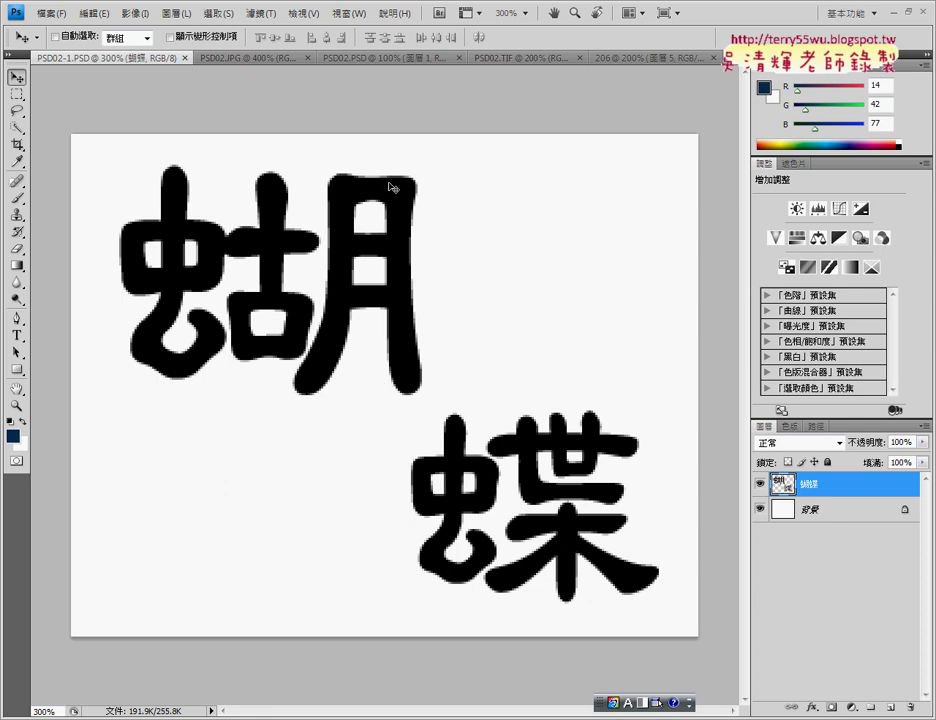
click(537, 60)
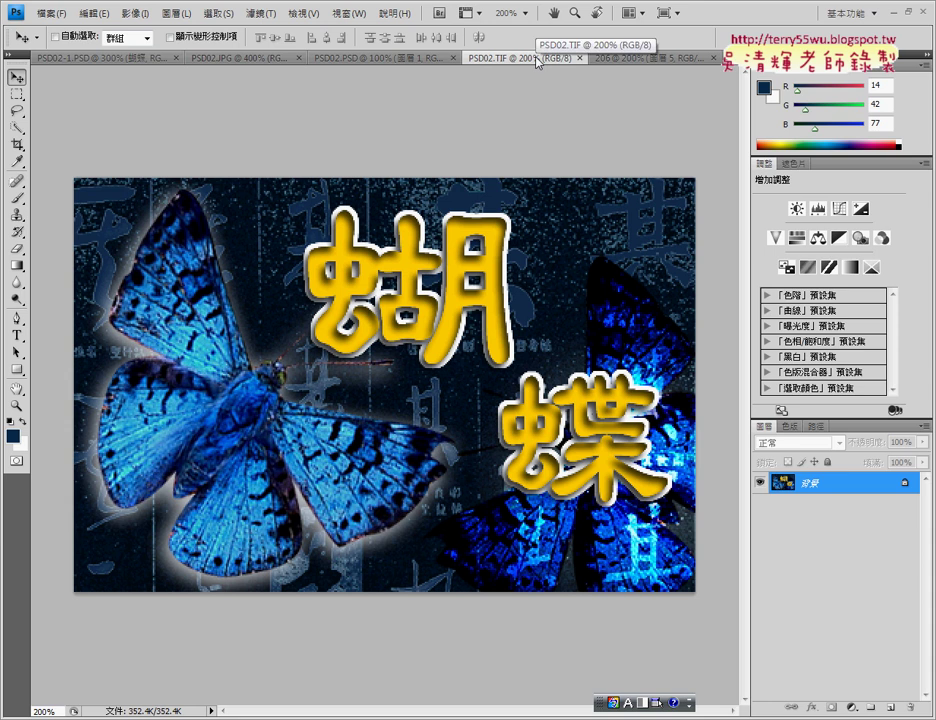
click(115, 59)
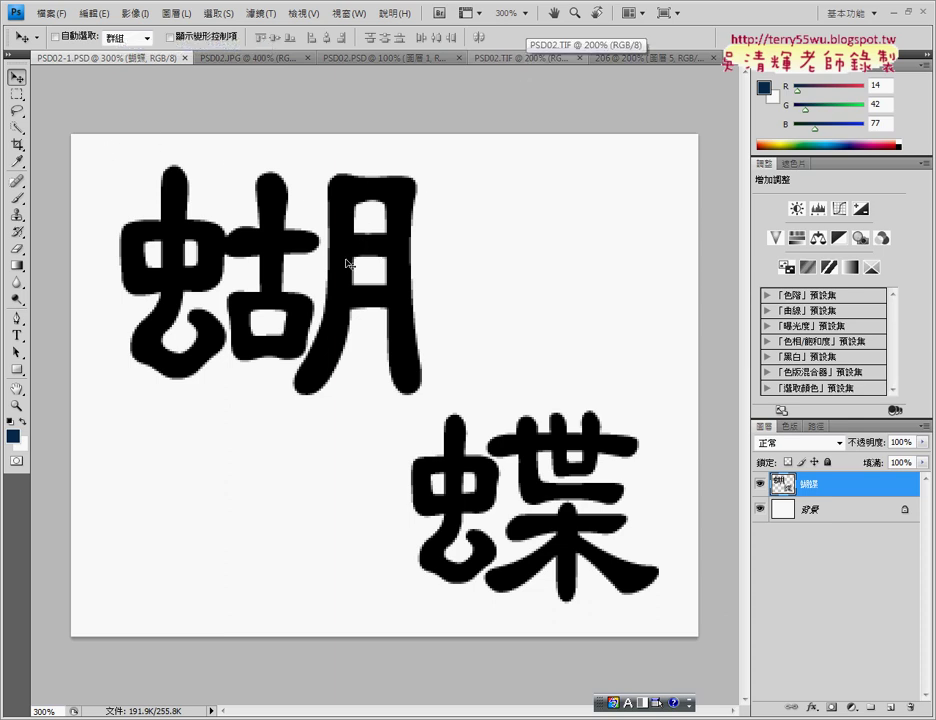
Step: Try a dark red Stroke effect on the 蝴蝶 layer
double_click(860, 484)
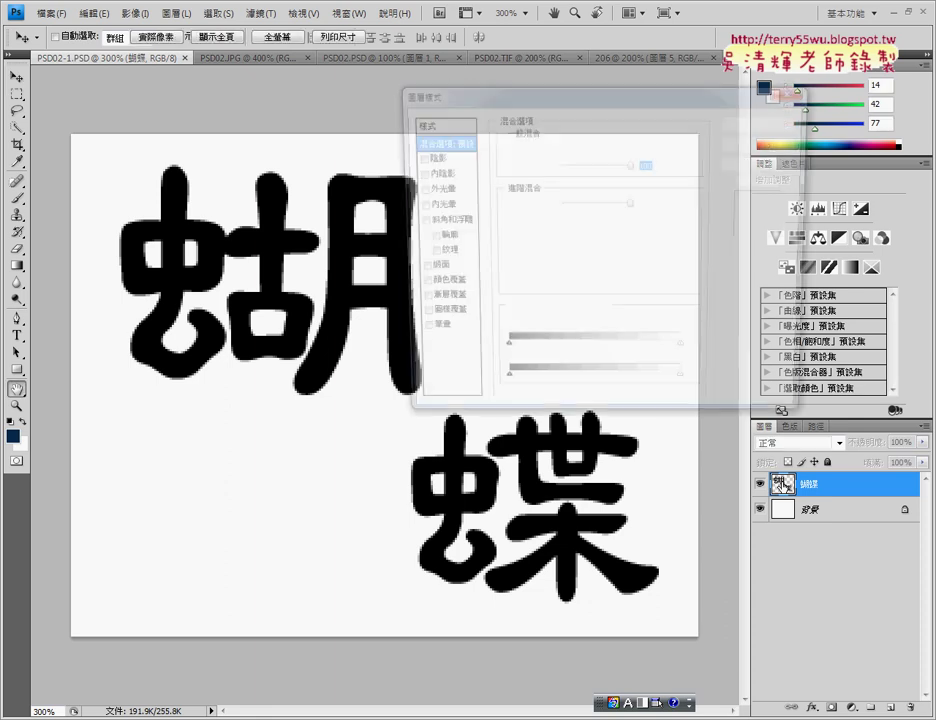
click(415, 335)
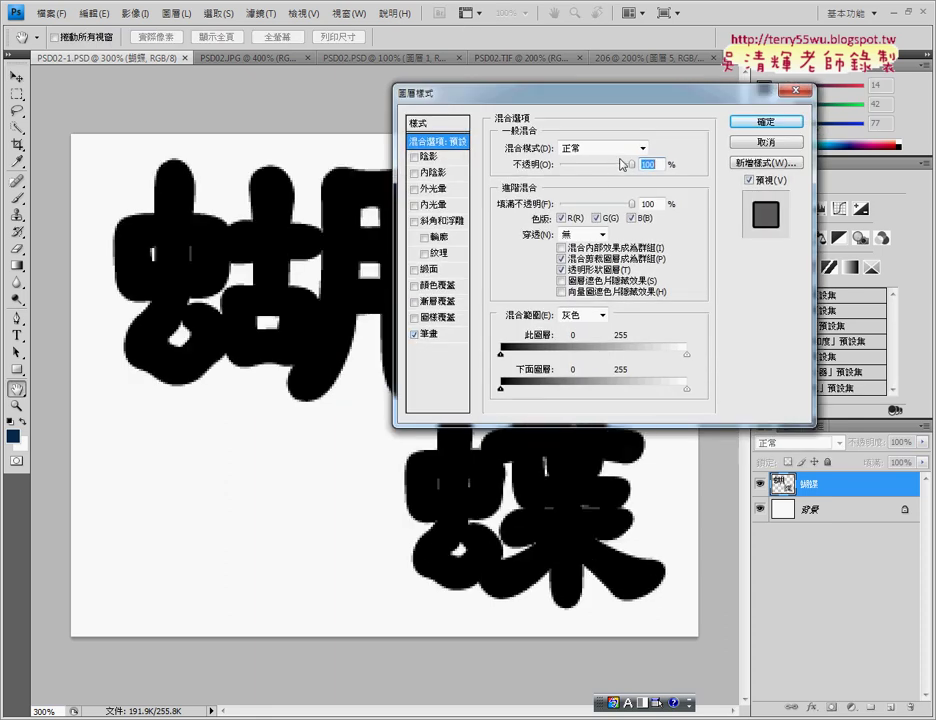
click(434, 335)
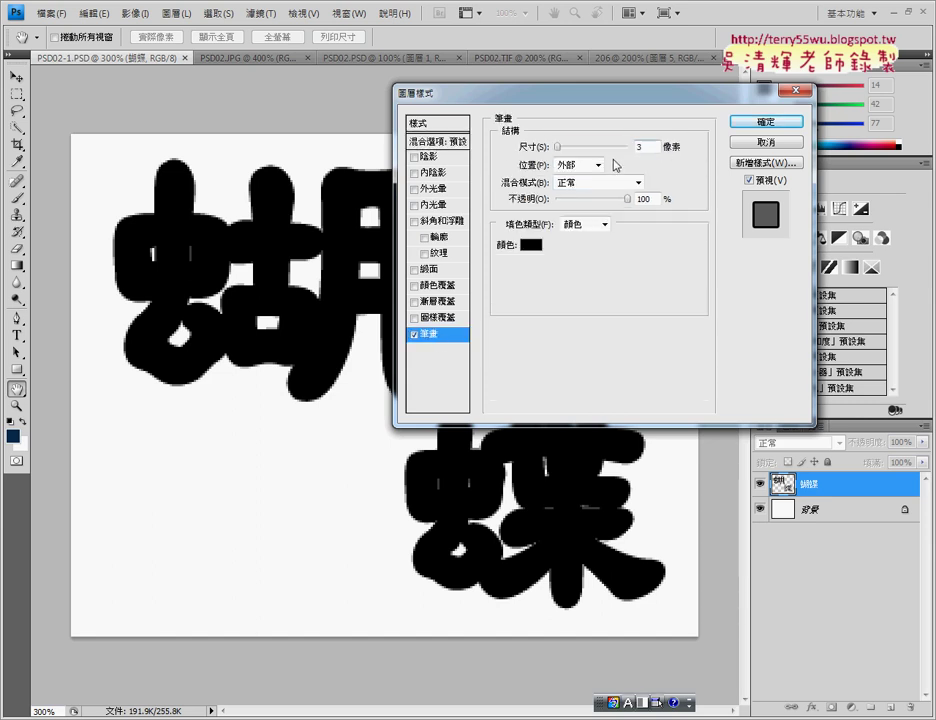
click(531, 245)
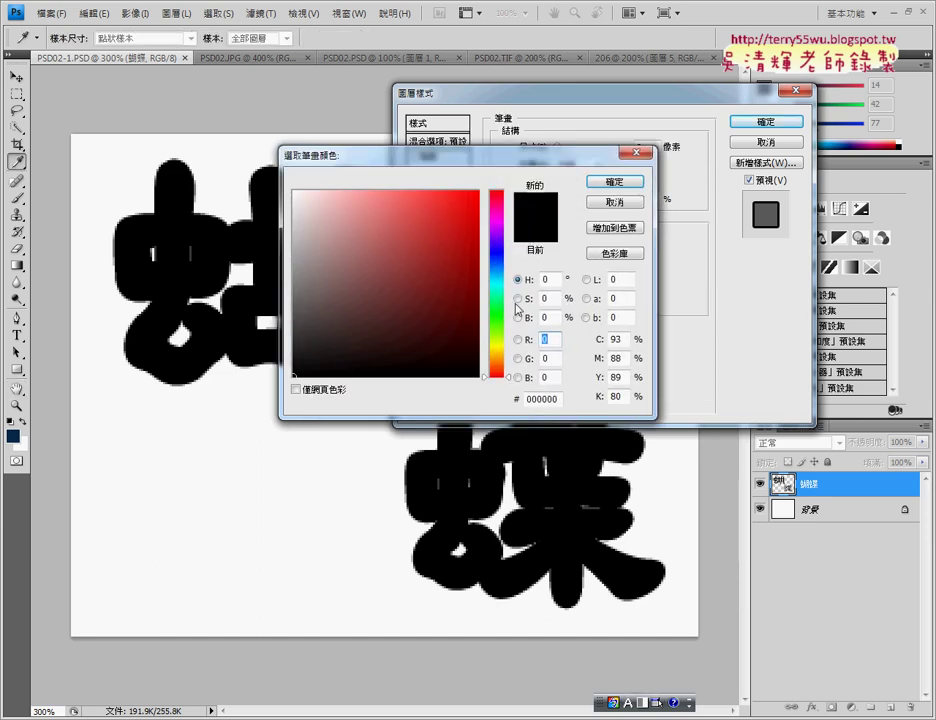
click(293, 192)
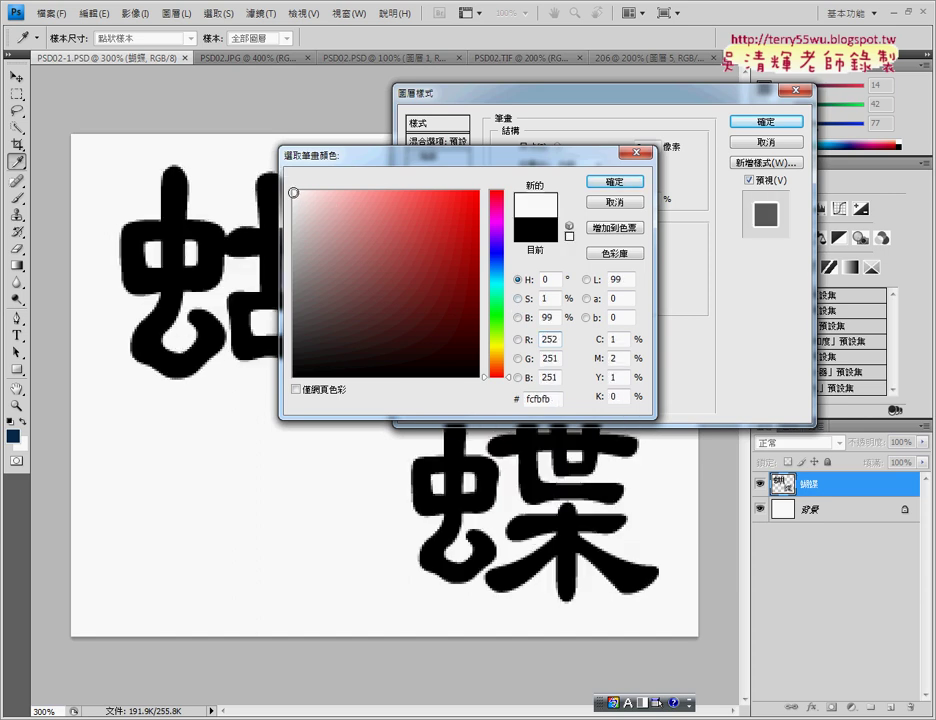
click(386, 272)
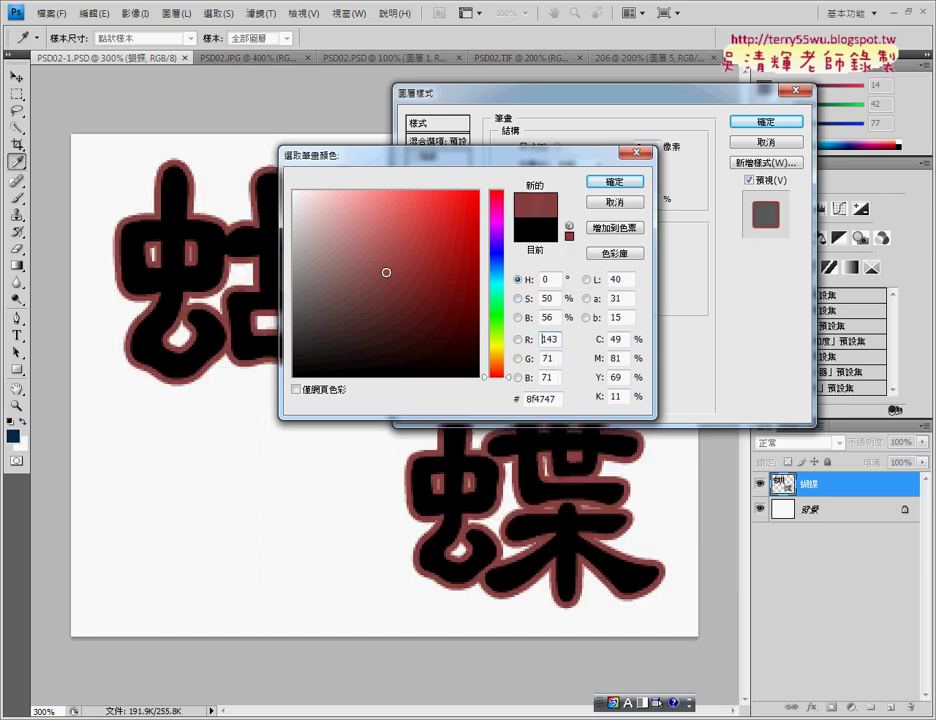
click(418, 277)
Step: Cancel the stroke colour and Layer Style dialog, then switch to the instructions PDF
mouse_move(448, 164)
mouse_down()
mouse_move(648, 186)
mouse_move(530, 172)
mouse_up()
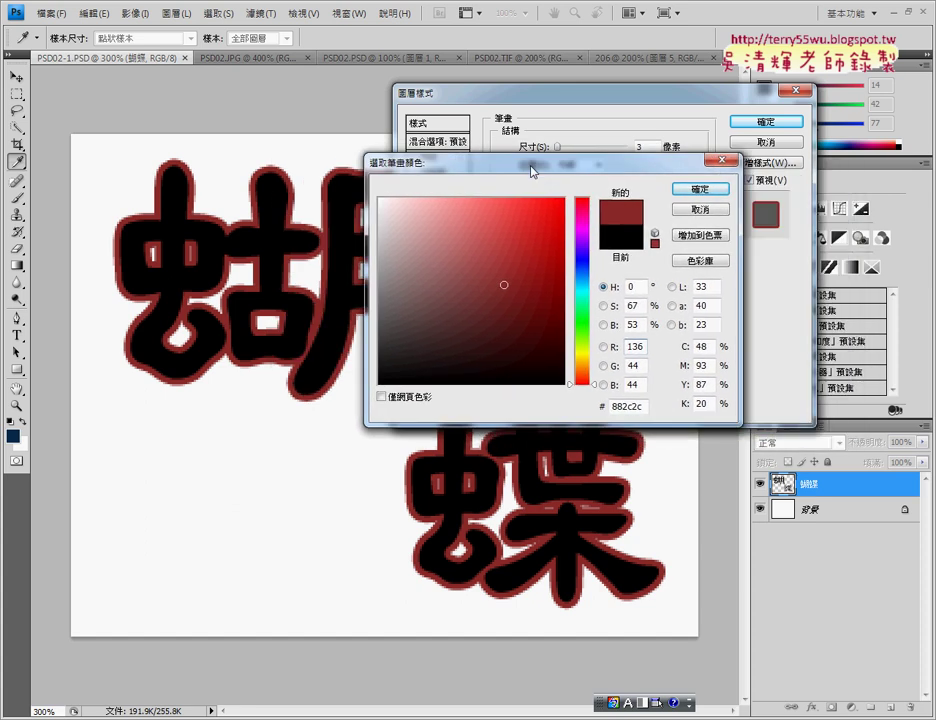
click(712, 210)
click(766, 143)
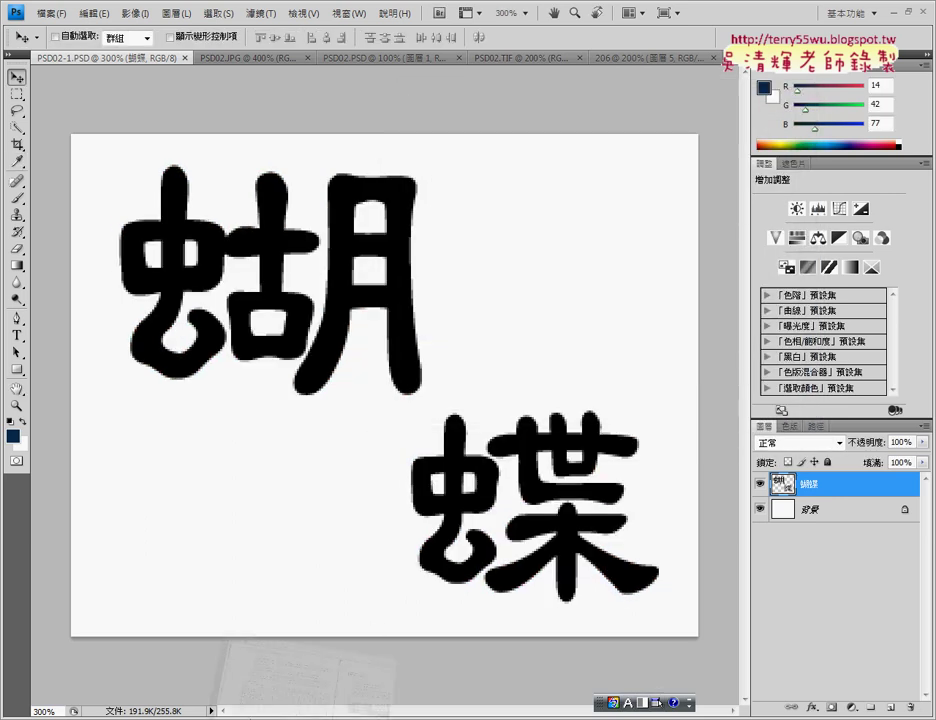
key(alt+Tab)
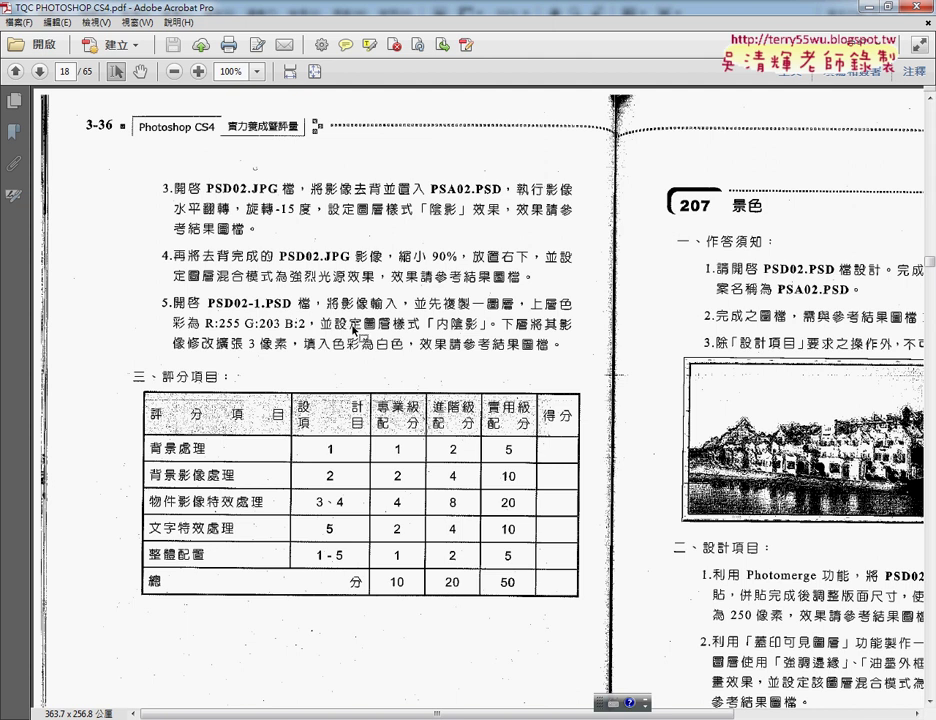
Step: Underline 內陰影, circle 擴張 3 像素 and underline 白色 in red in step 5
key(ctrl+space)
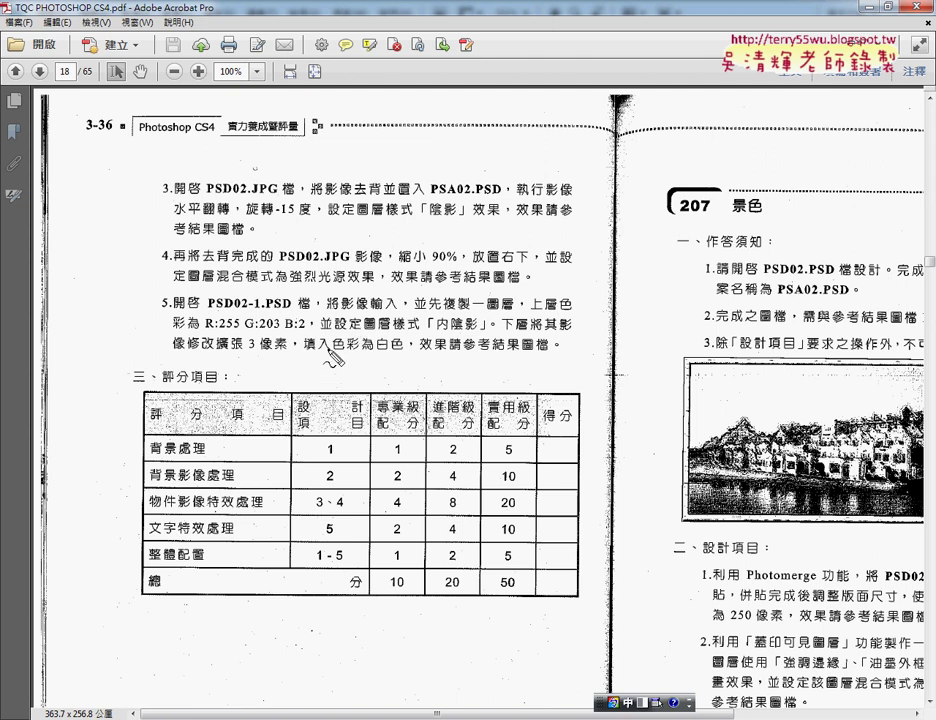
drag(436, 341, 470, 341)
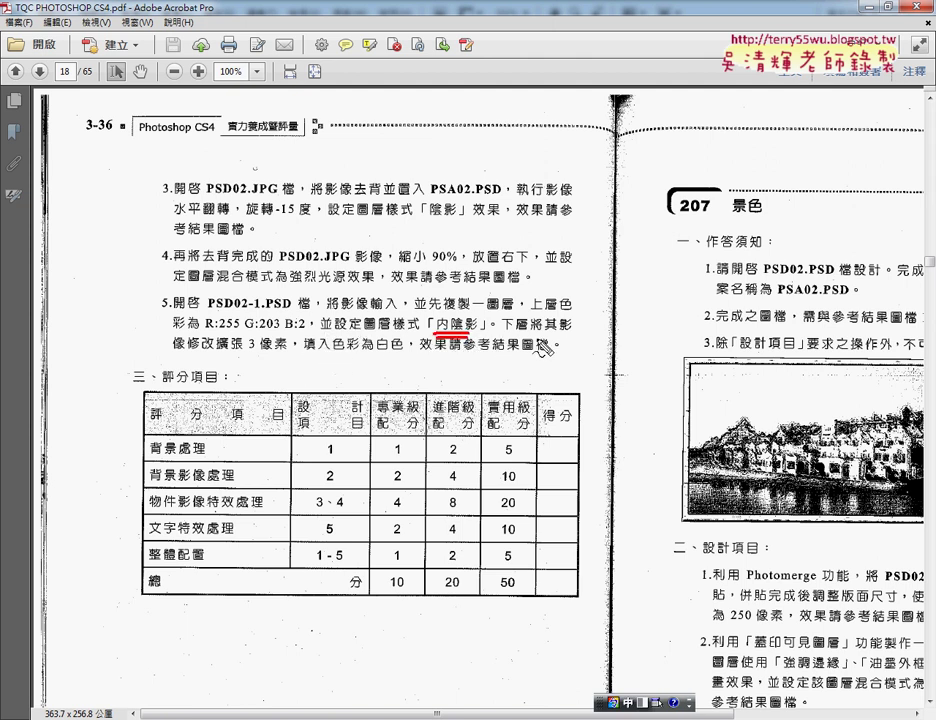
drag(228, 352, 298, 352)
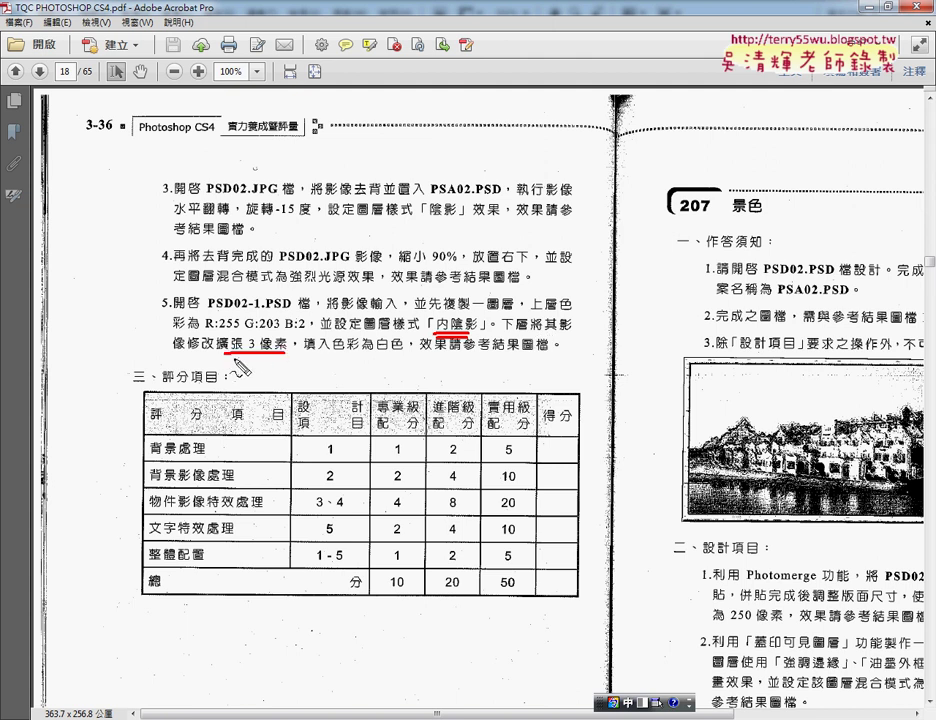
drag(218, 336, 304, 364)
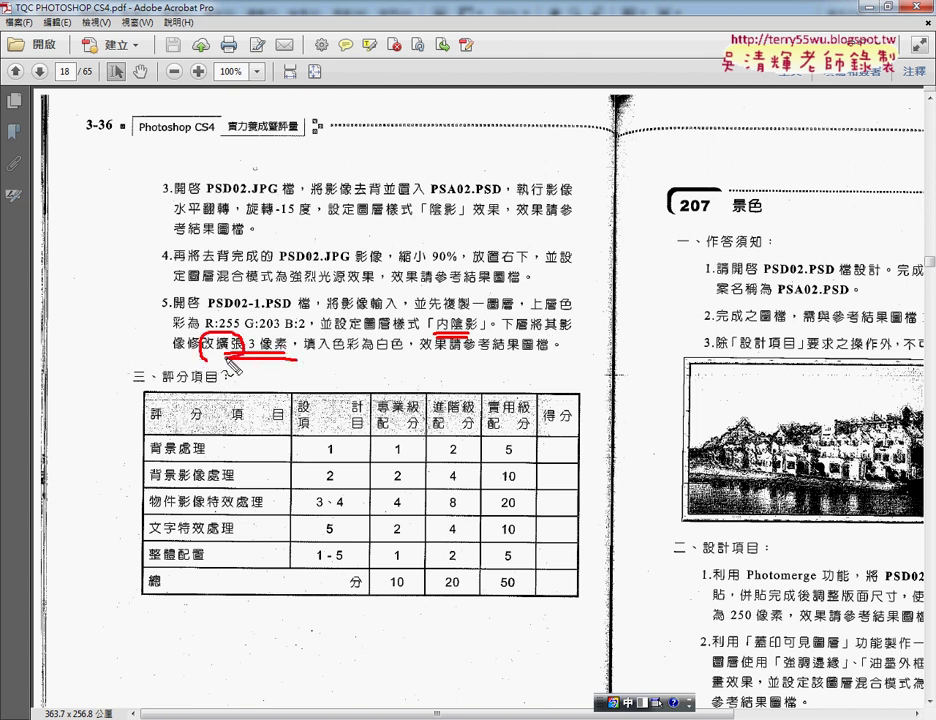
drag(375, 361, 403, 369)
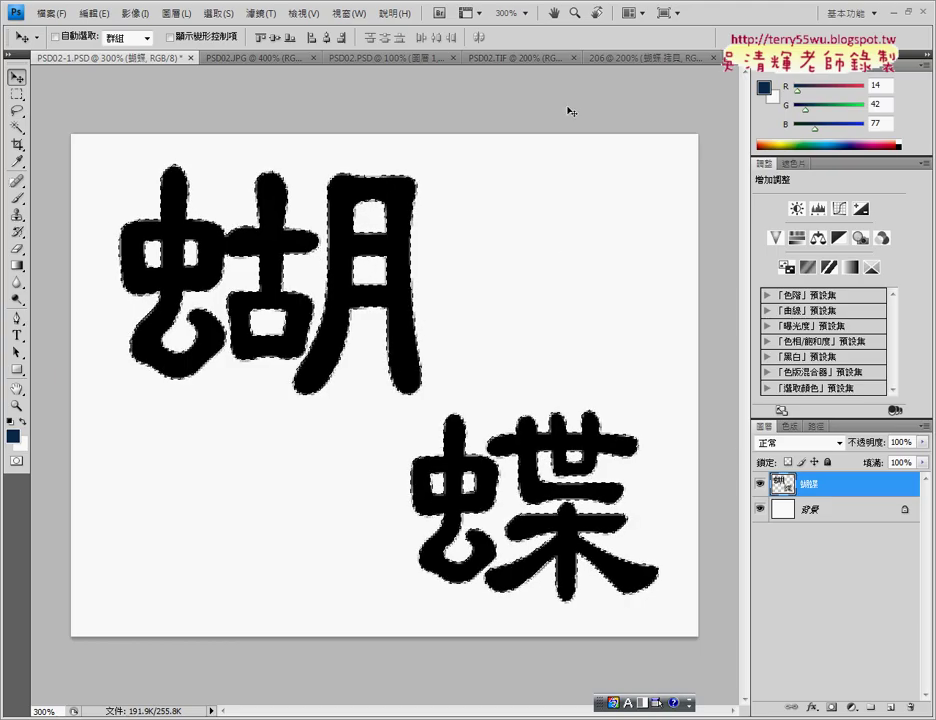
Step: Fill the selected 蝴蝶 characters in PSD02-1.PSD with yellow R255 G203 B2
click(500, 59)
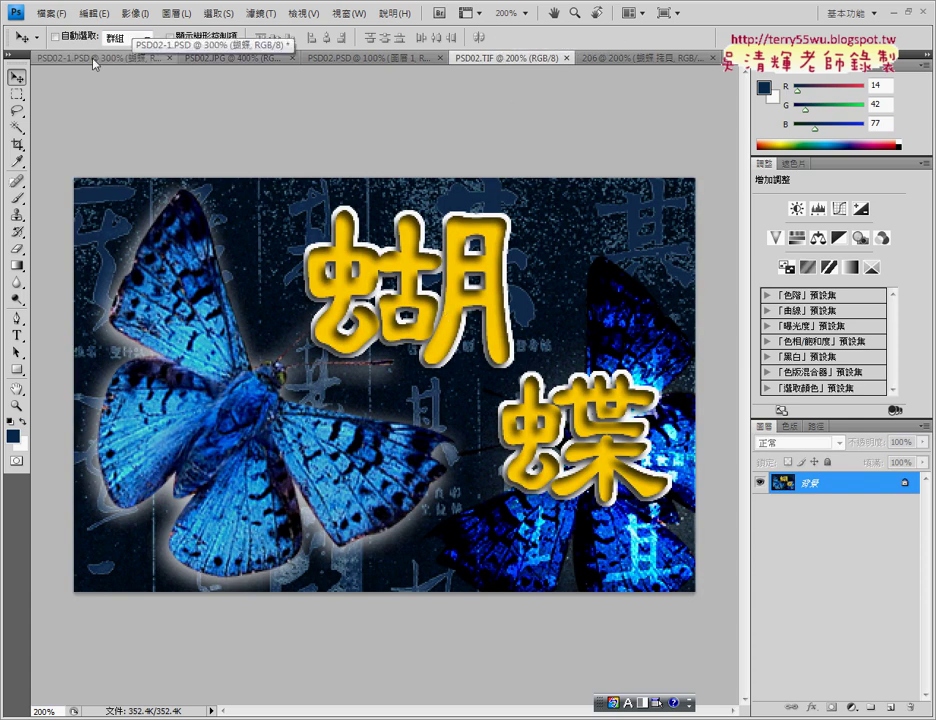
click(92, 59)
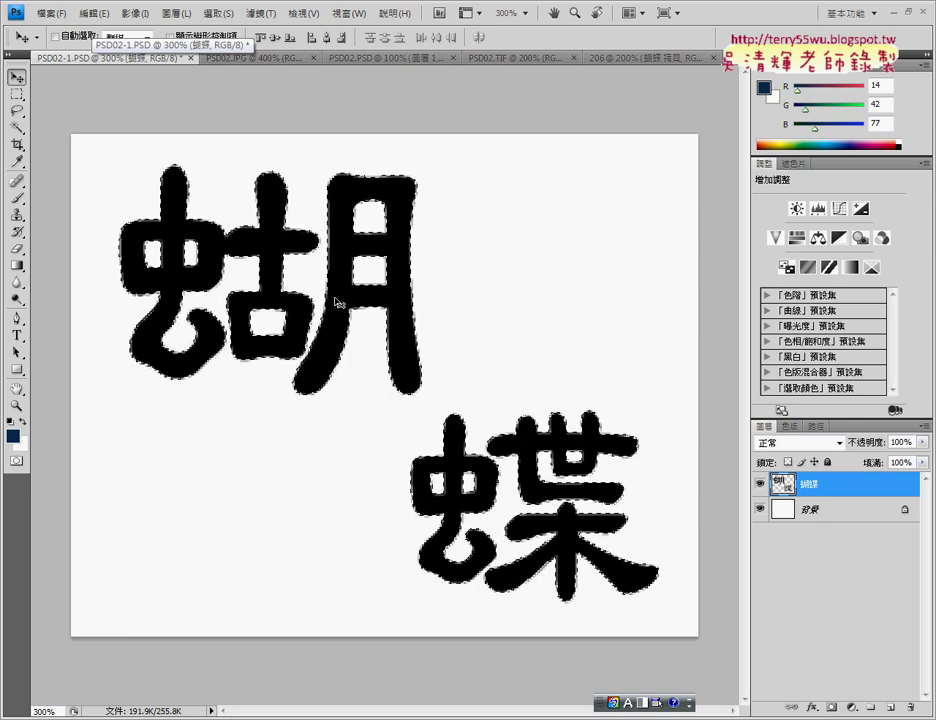
click(94, 13)
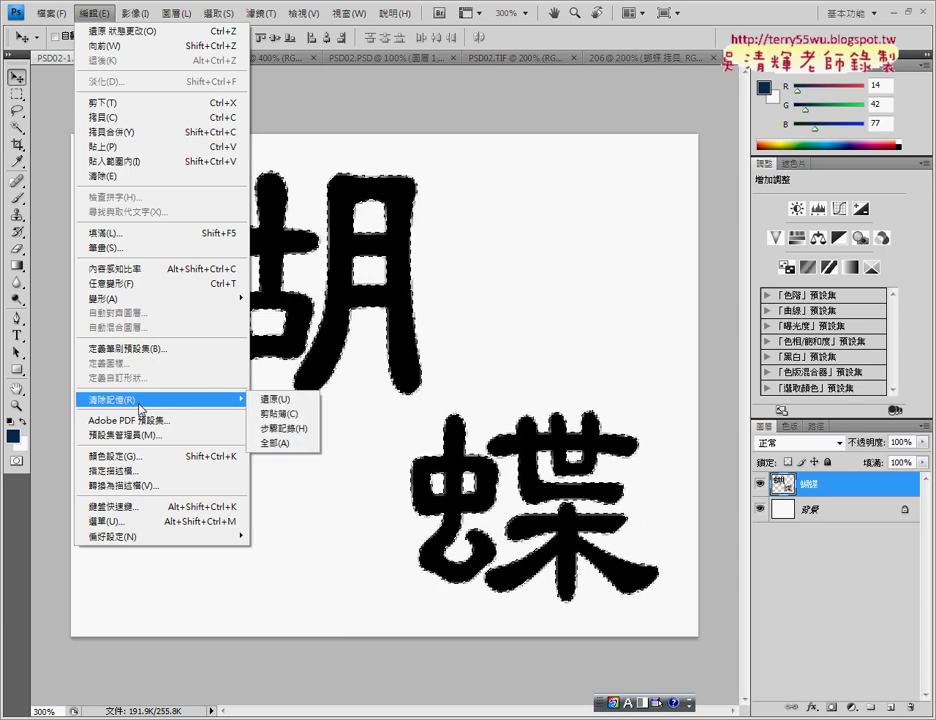
click(158, 238)
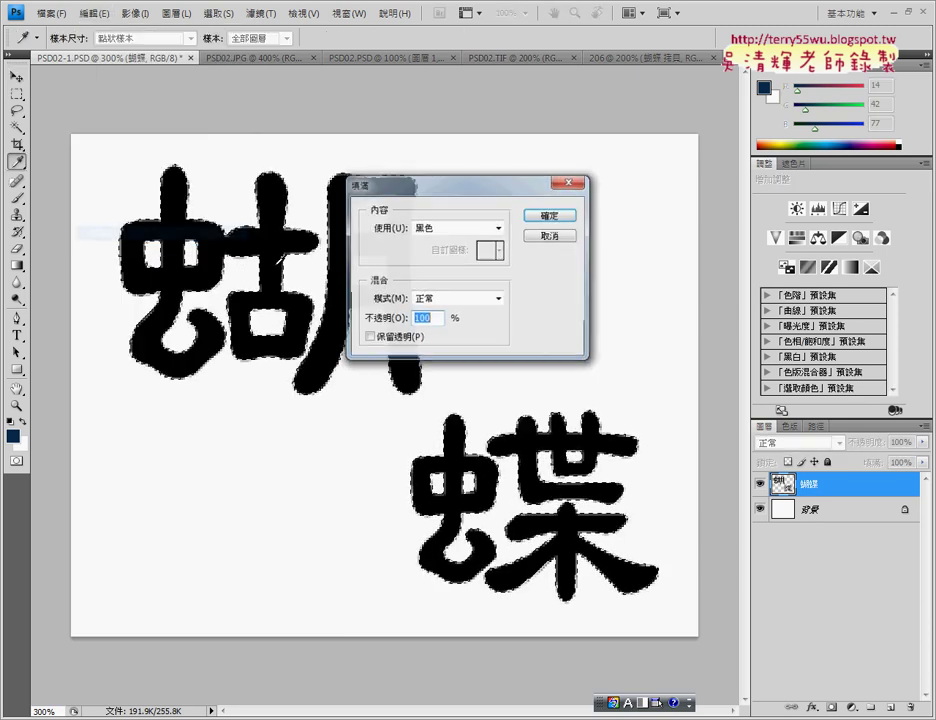
click(497, 228)
click(466, 267)
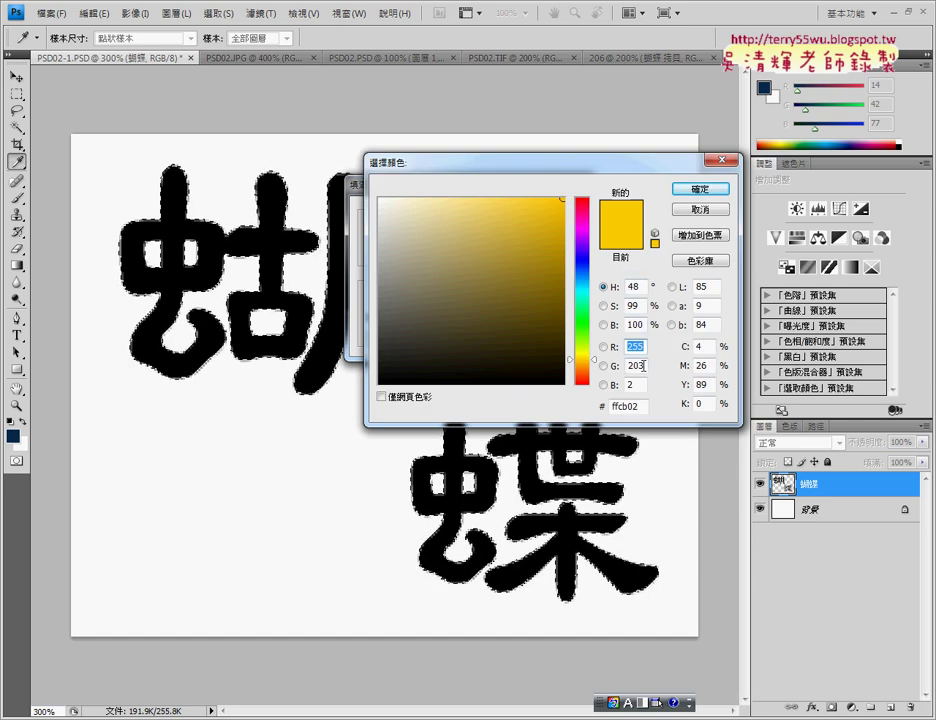
click(700, 188)
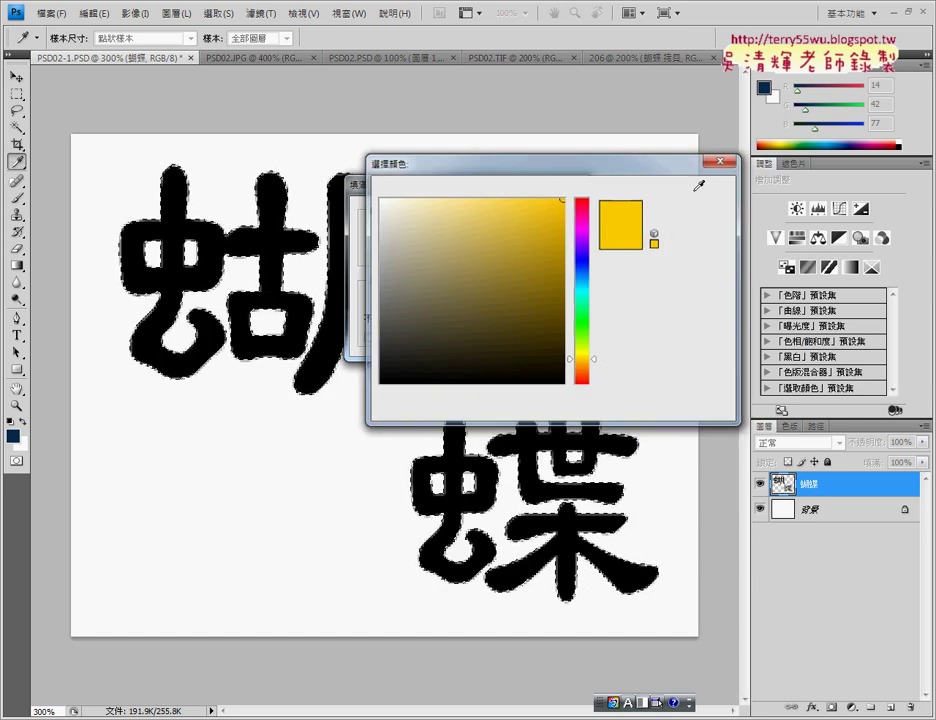
click(561, 217)
Step: Check the layer style without changes, then deselect the yellow characters
key(v)
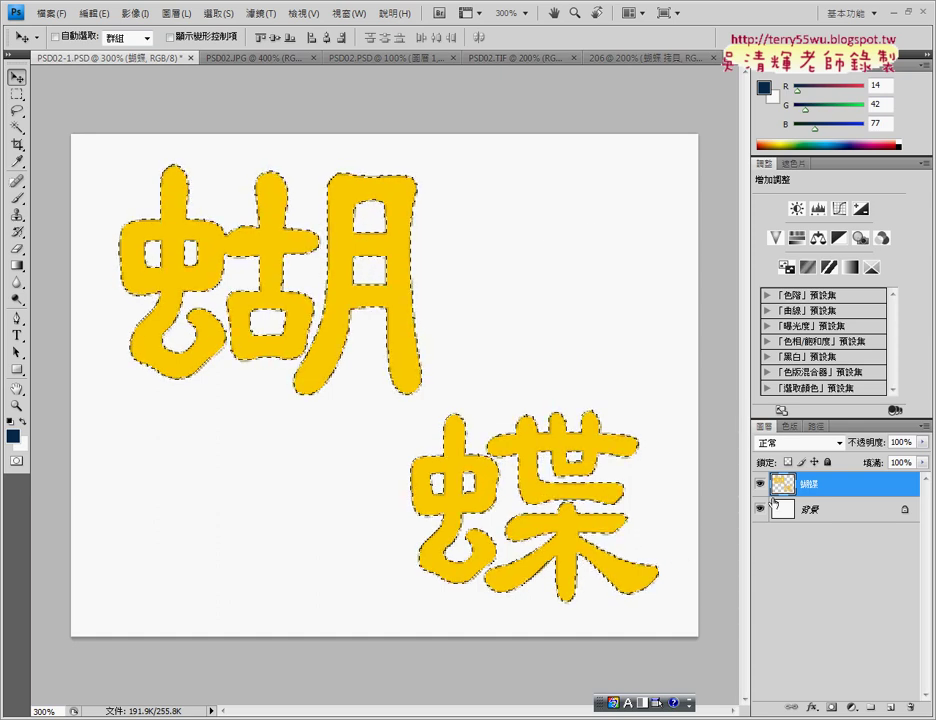
right_click(781, 489)
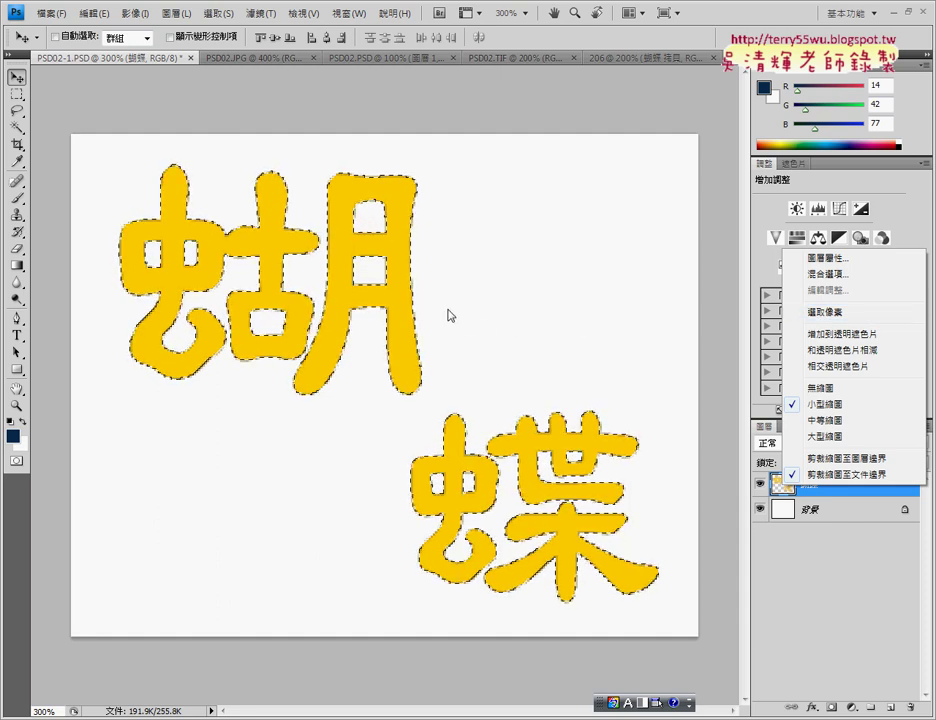
click(775, 487)
double_click(785, 488)
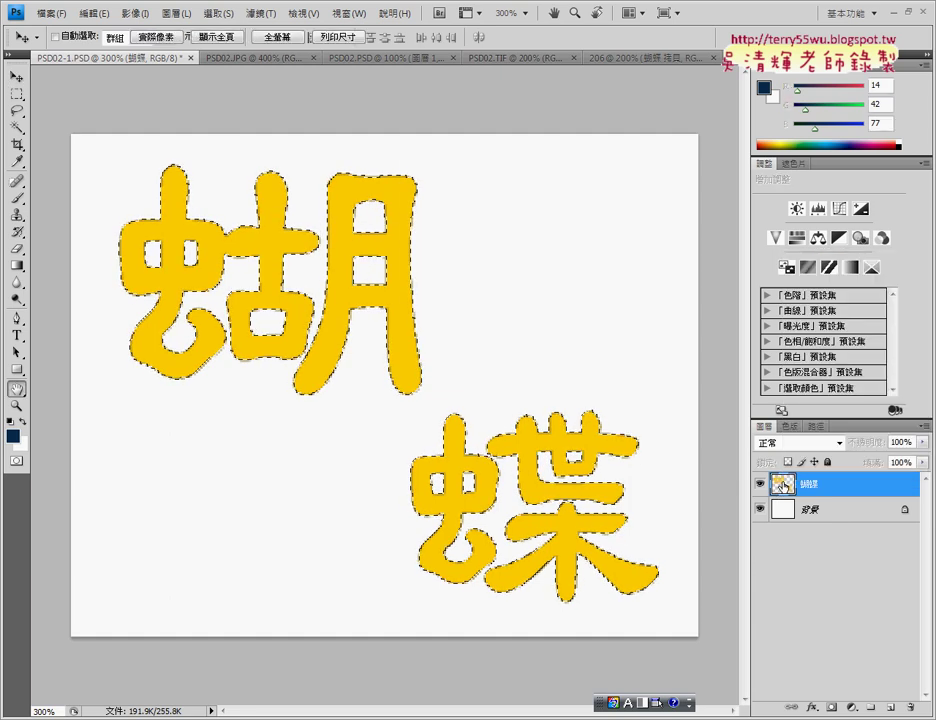
click(736, 121)
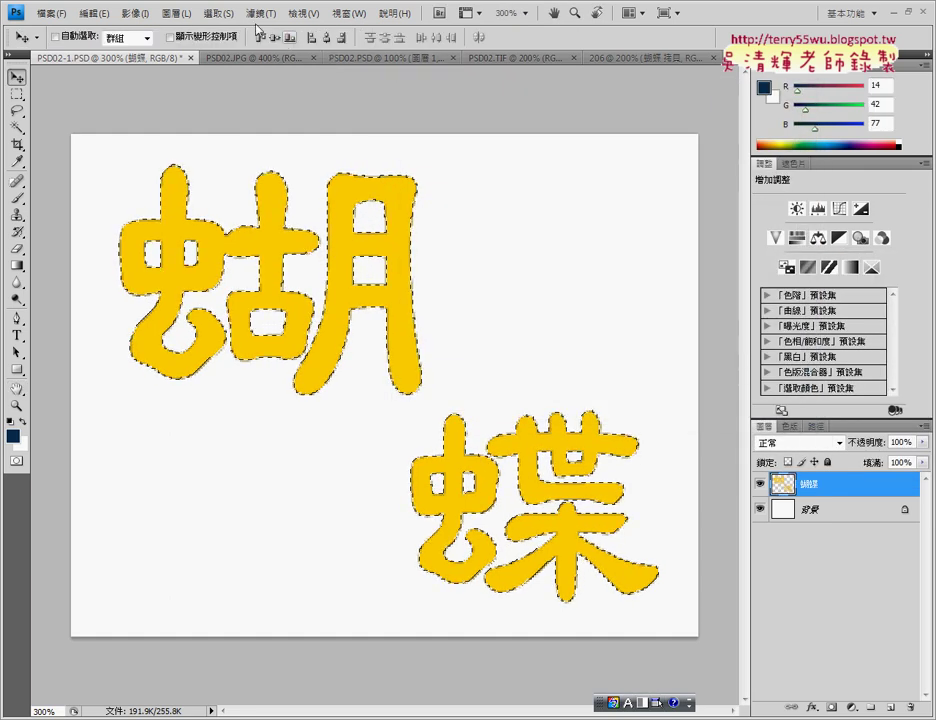
click(258, 14)
mouse_move(218, 14)
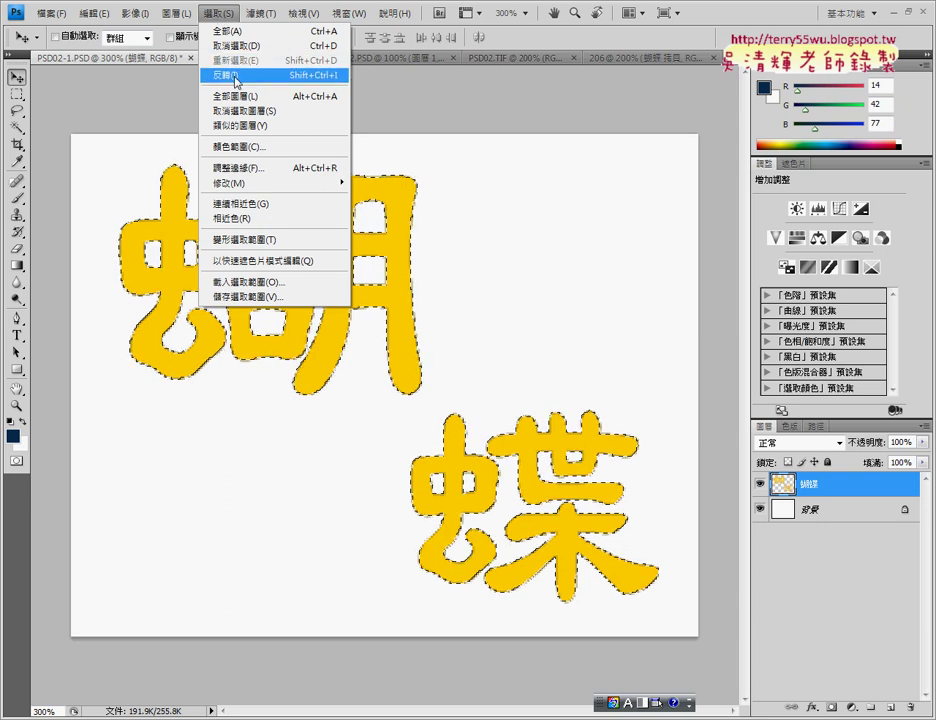
click(240, 47)
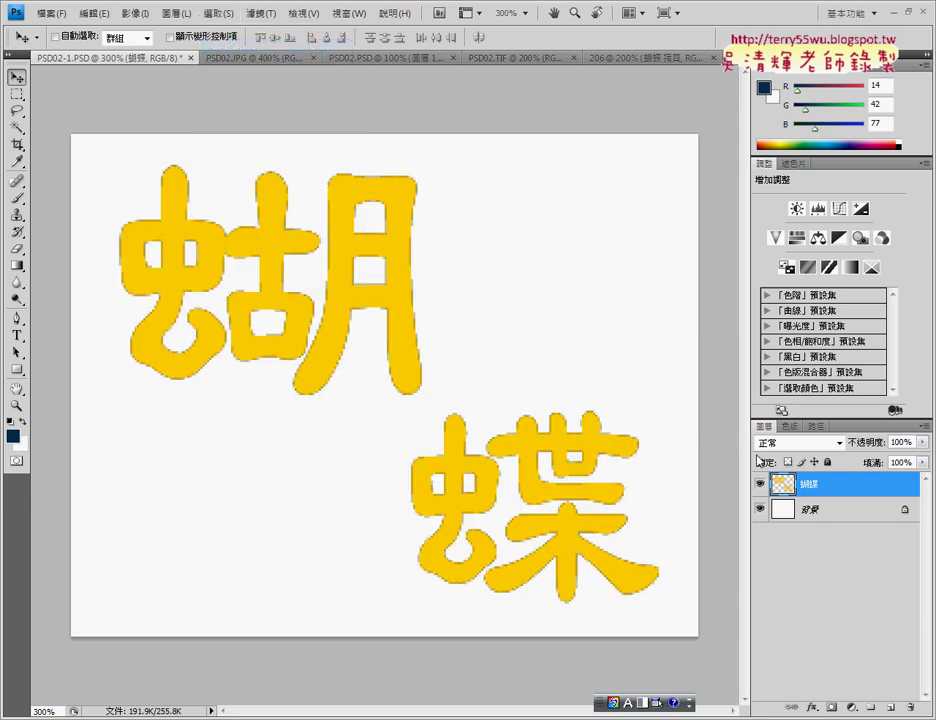
Step: Apply a 3 px outside stroke in colour fbfafa to the 蝴蝶 layer
double_click(790, 490)
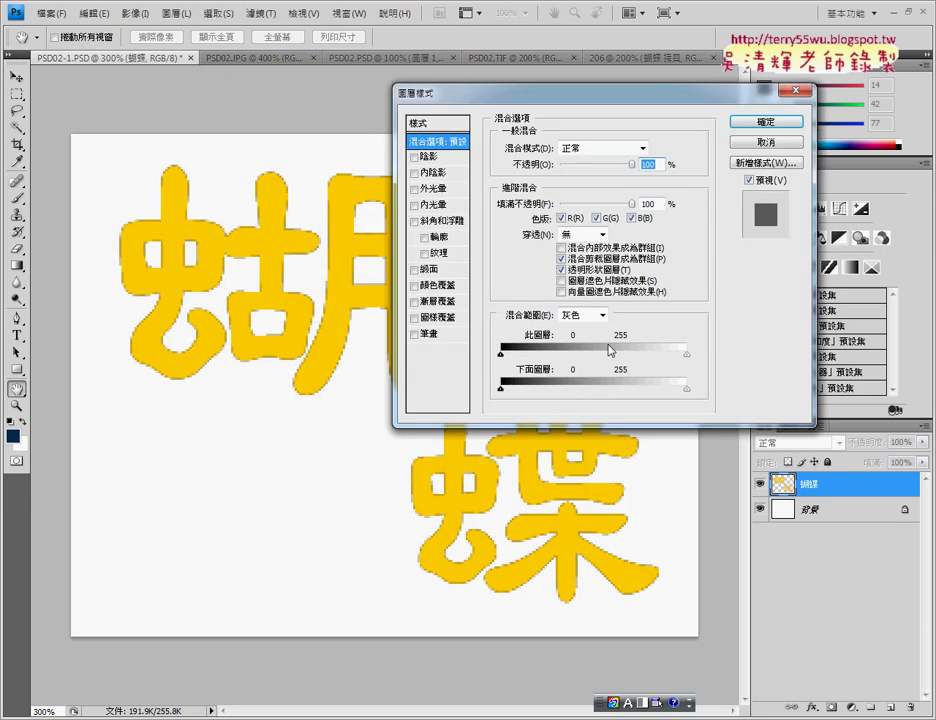
click(415, 337)
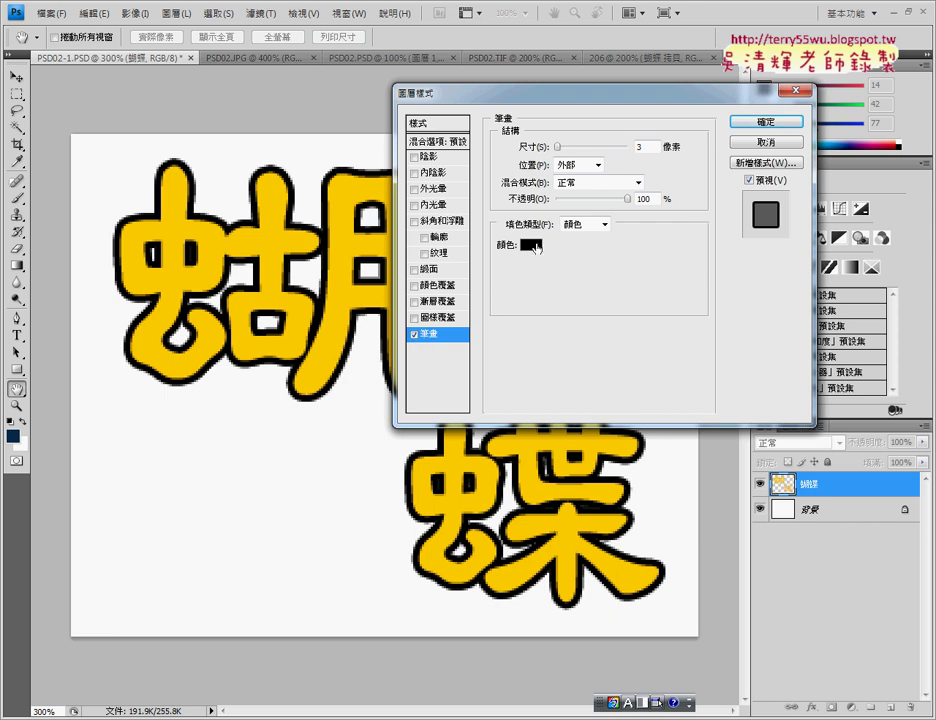
click(531, 244)
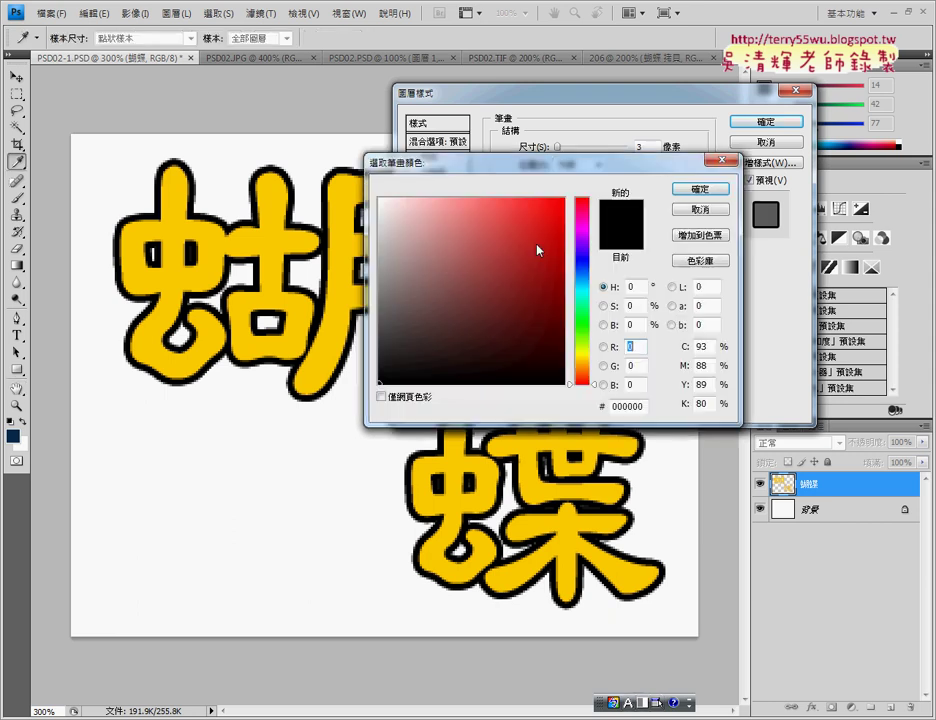
click(379, 201)
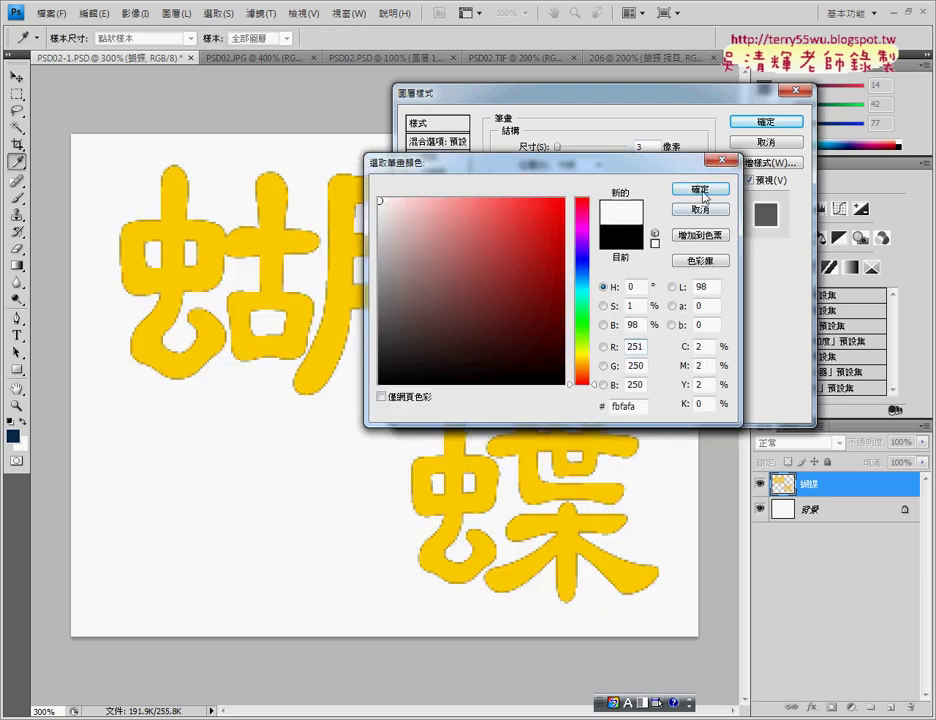
click(700, 188)
click(763, 124)
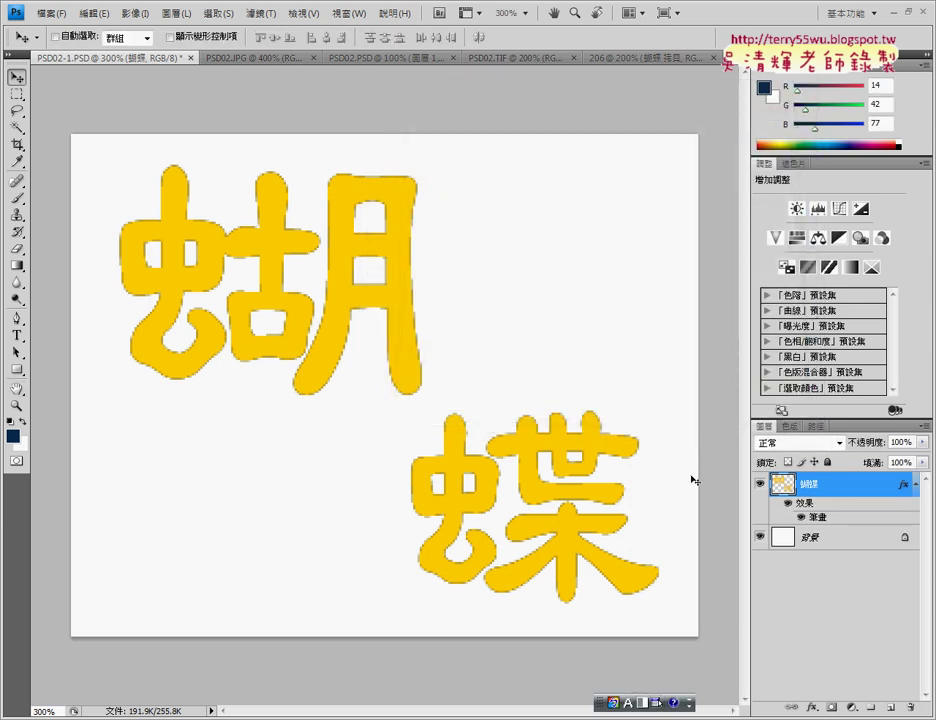
Step: Duplicate the yellow 蝴蝶 layer into the 206 document
right_click(795, 490)
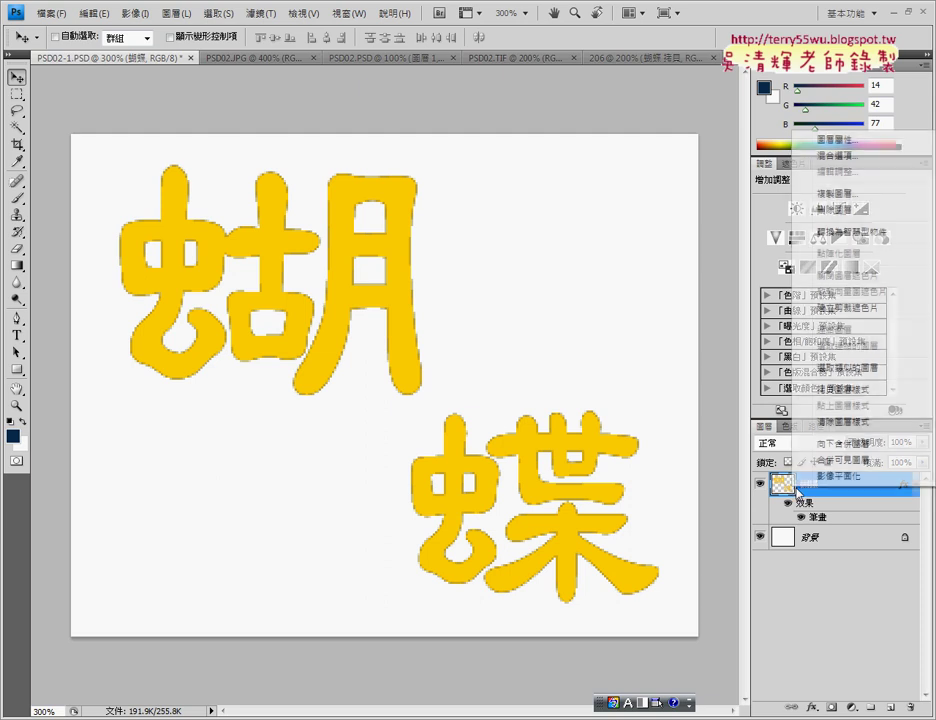
click(840, 194)
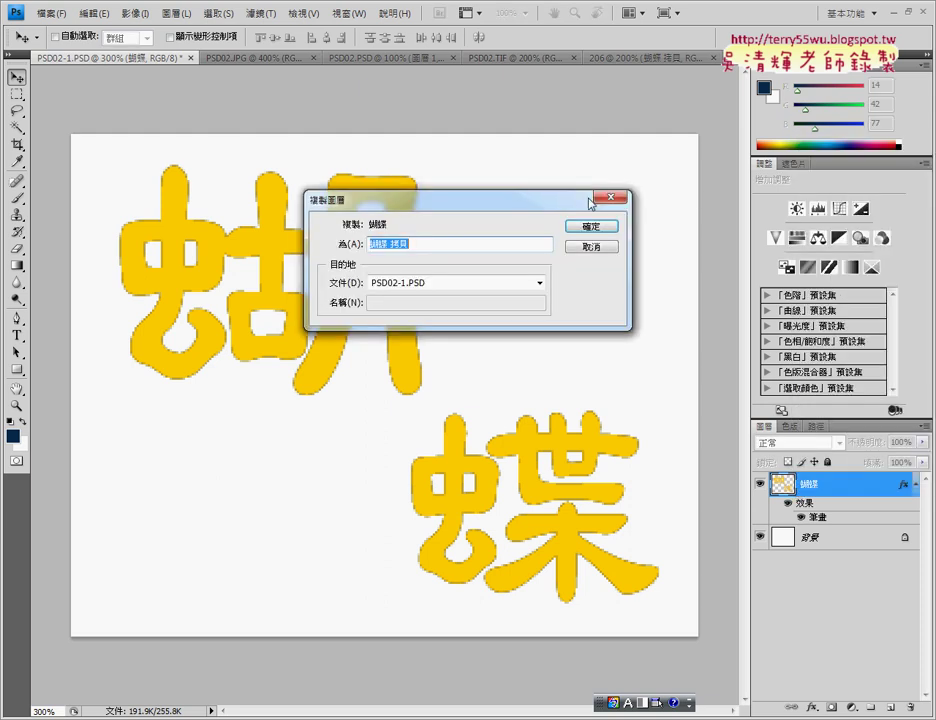
click(423, 285)
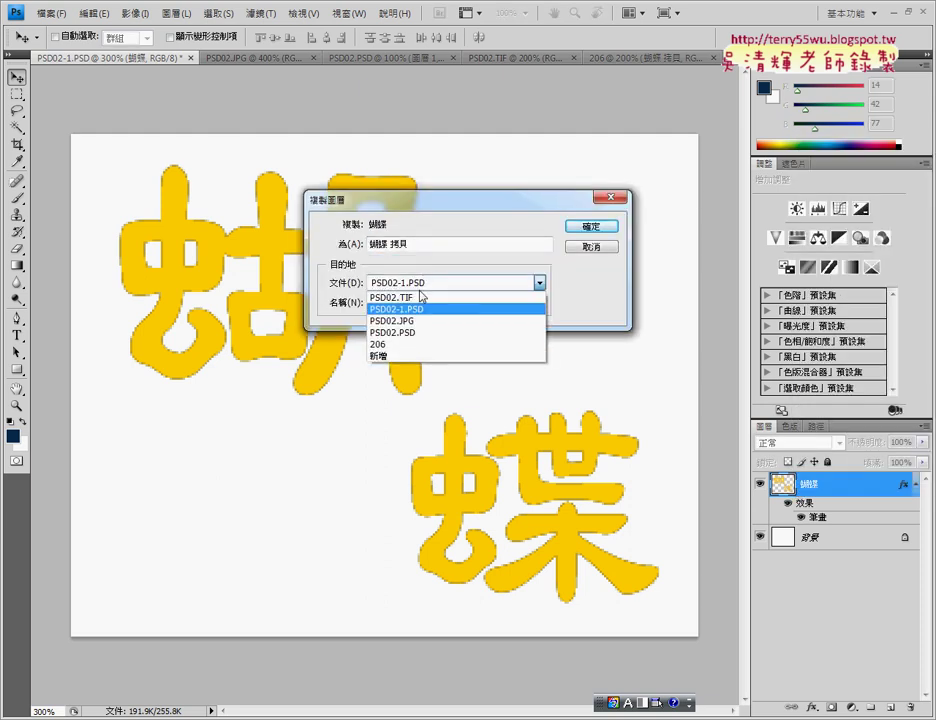
click(414, 344)
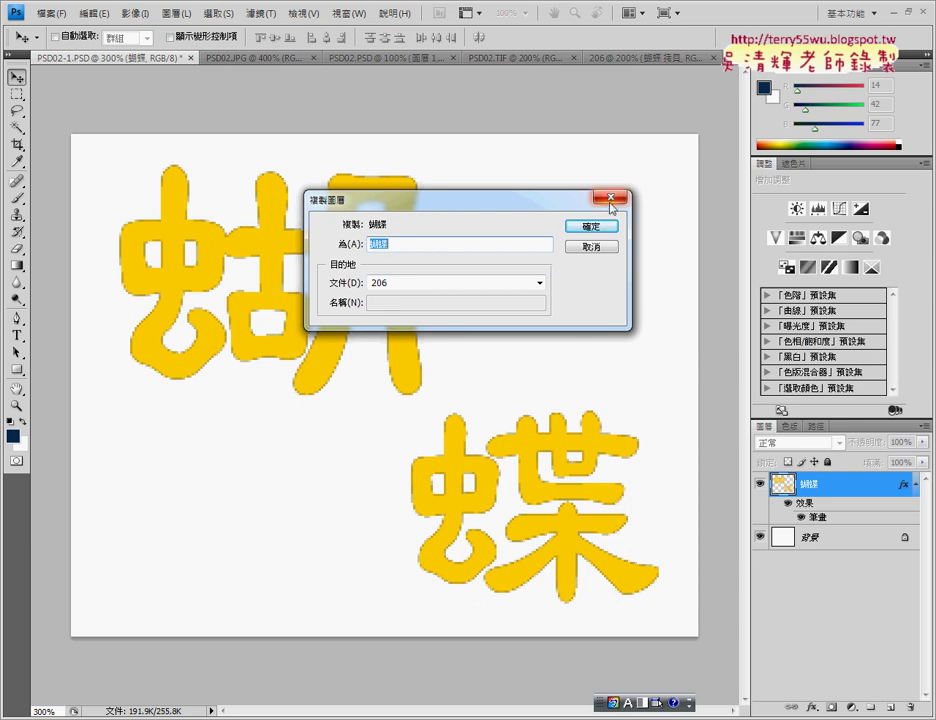
click(591, 226)
Step: In 206, align the new title and delete the 蝴蝶 拷貝 and plain 蝴蝶 layers
click(643, 60)
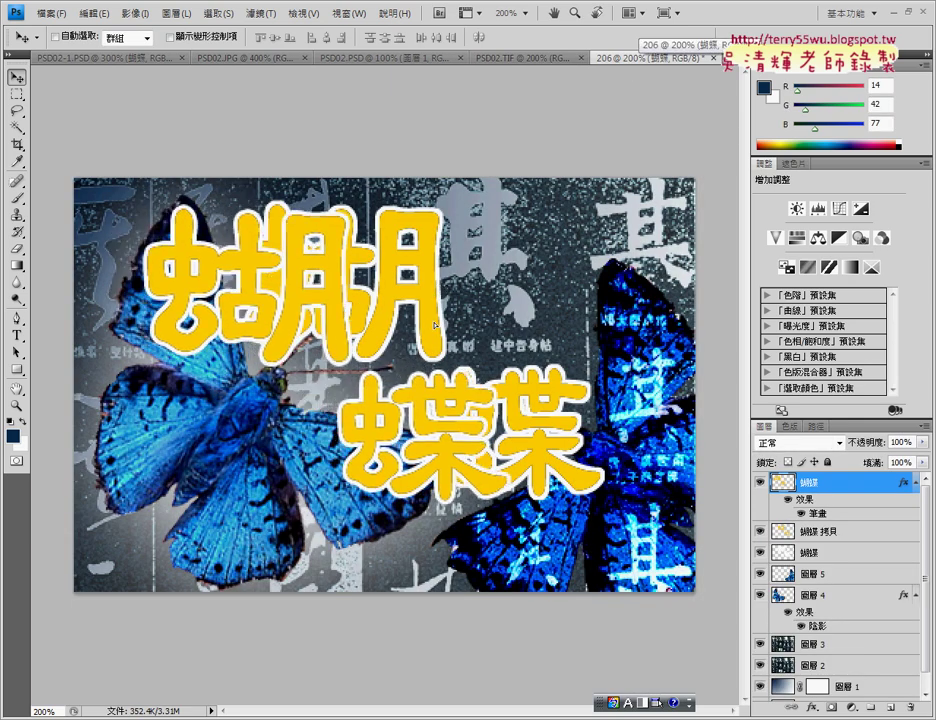
drag(392, 318, 513, 367)
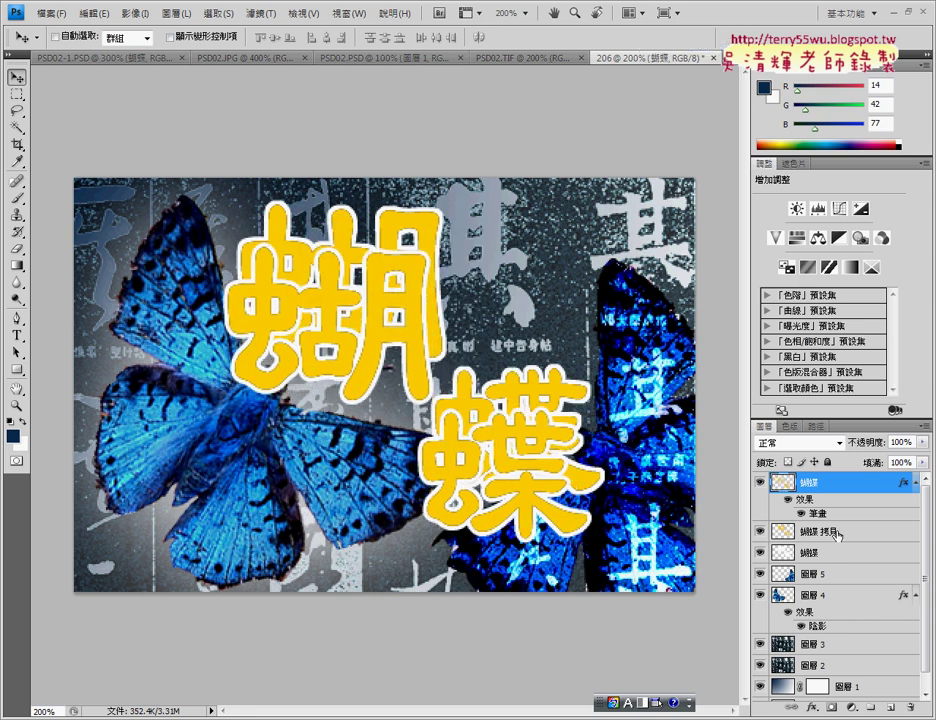
drag(826, 537, 913, 708)
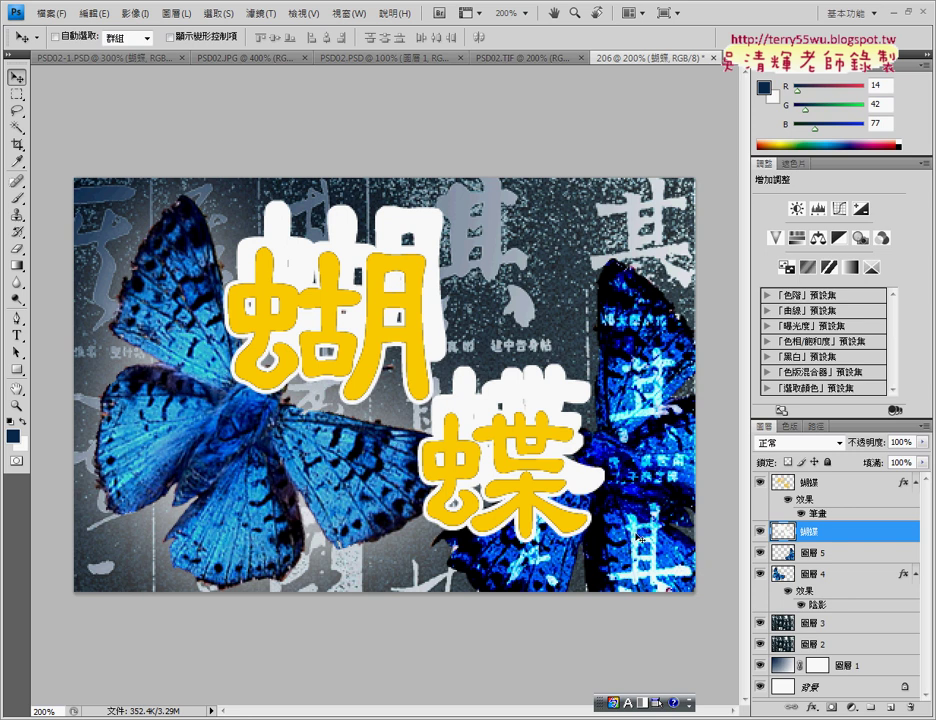
mouse_move(833, 532)
mouse_down()
mouse_move(851, 593)
mouse_move(913, 708)
mouse_up()
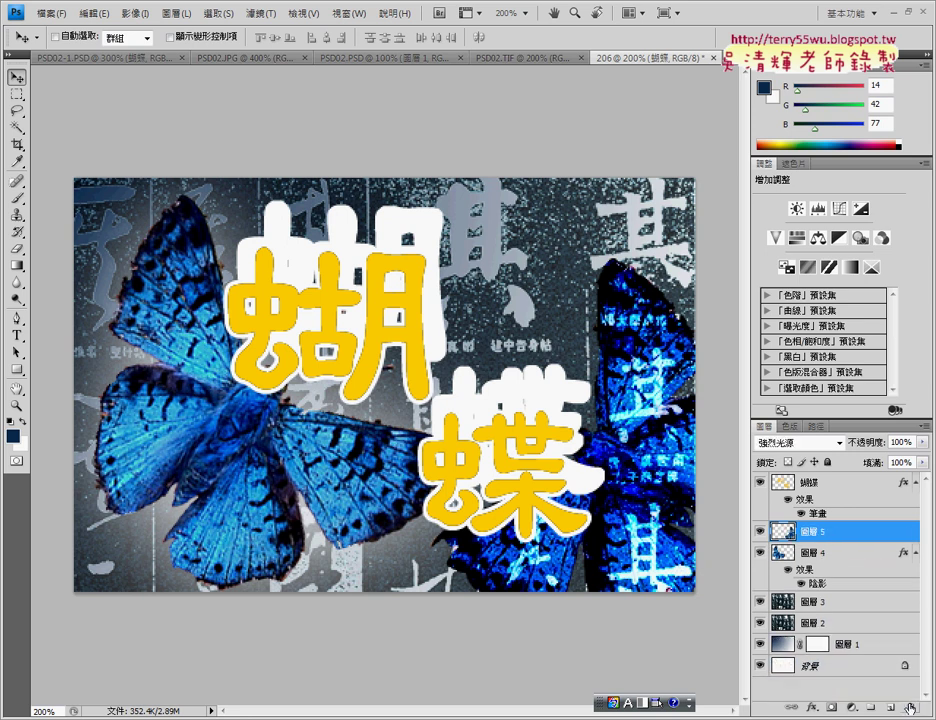
Step: Nudge the right butterfly, reposition the yellow title, then delete that title layer
drag(530, 456, 538, 459)
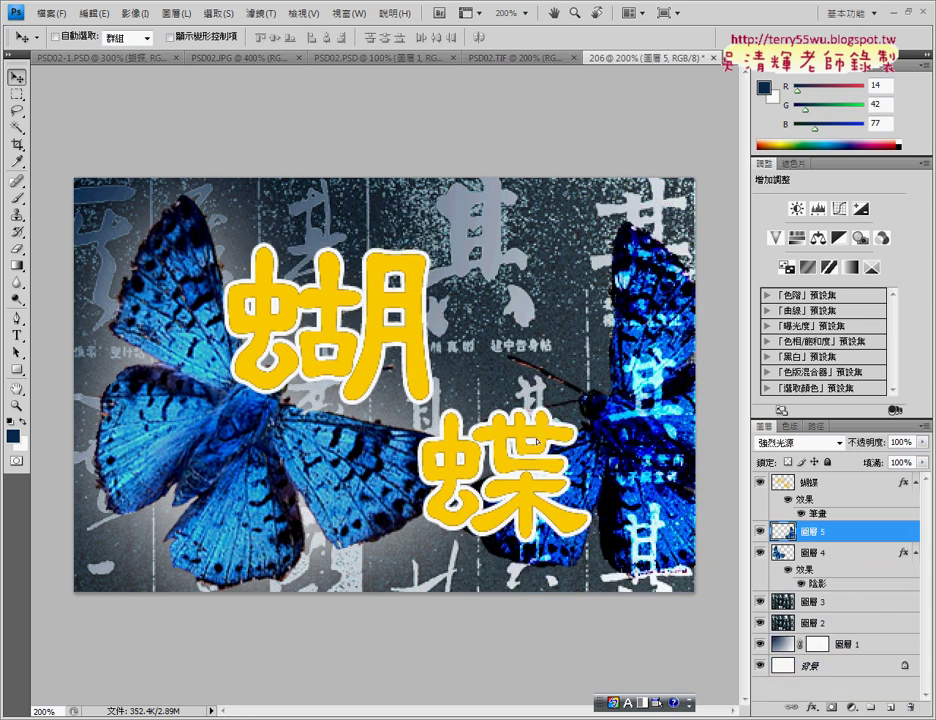
ctrl+click(552, 465)
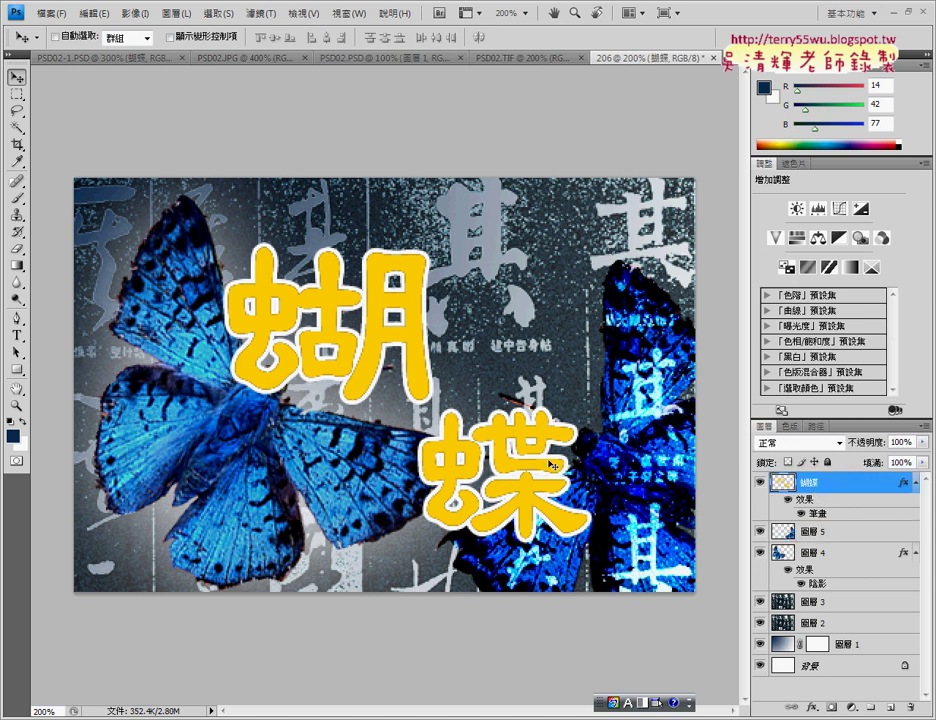
drag(506, 475, 521, 410)
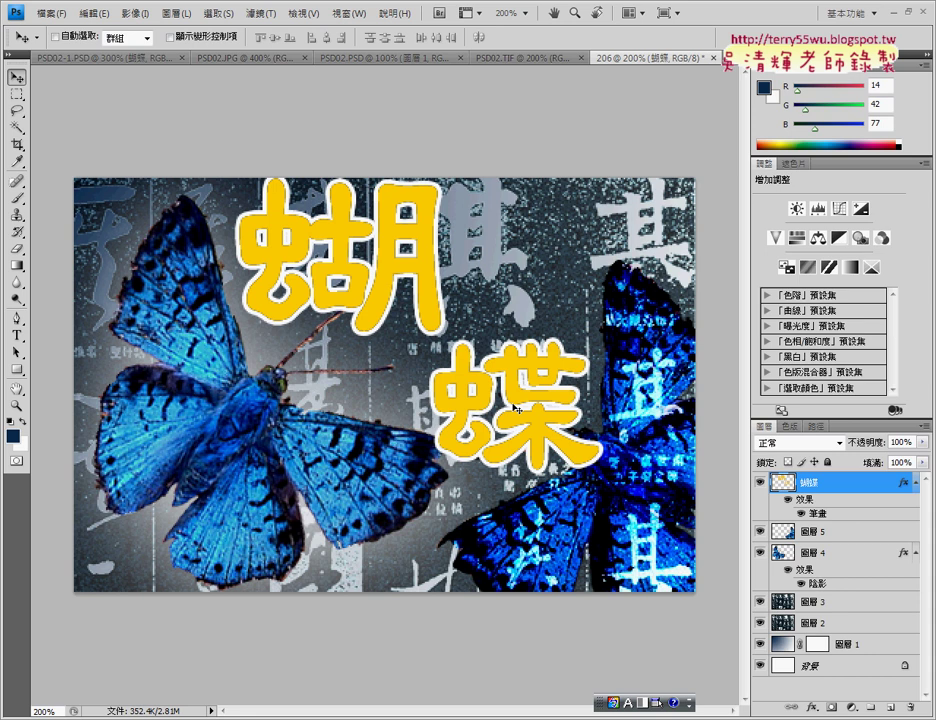
key(Delete)
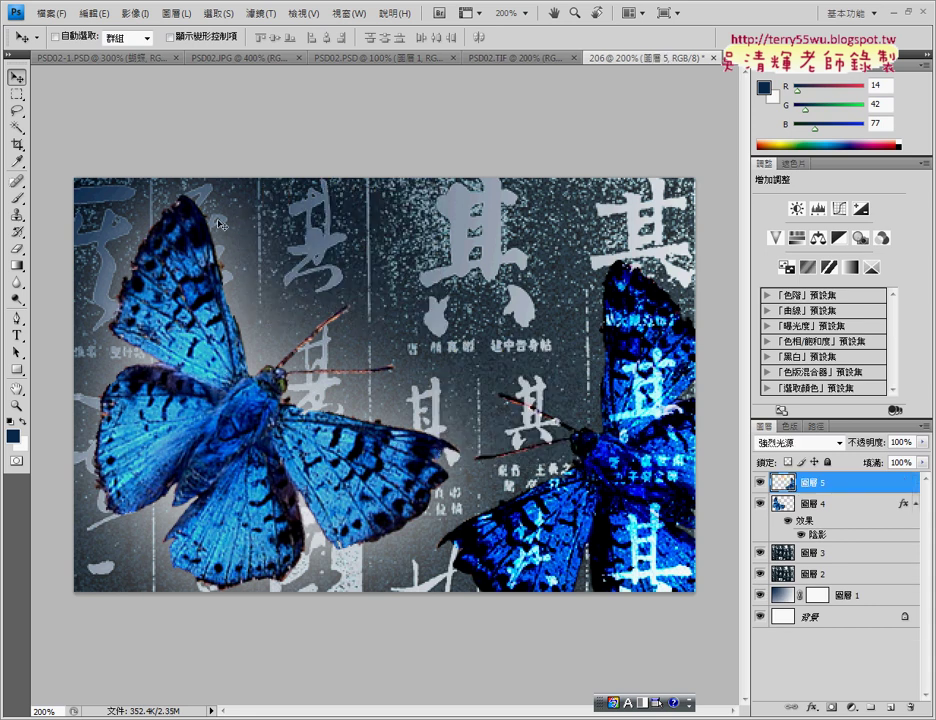
Step: In PSD02-1.PSD, undo the stroke, fill the 蝴蝶 characters black, and deselect
click(110, 57)
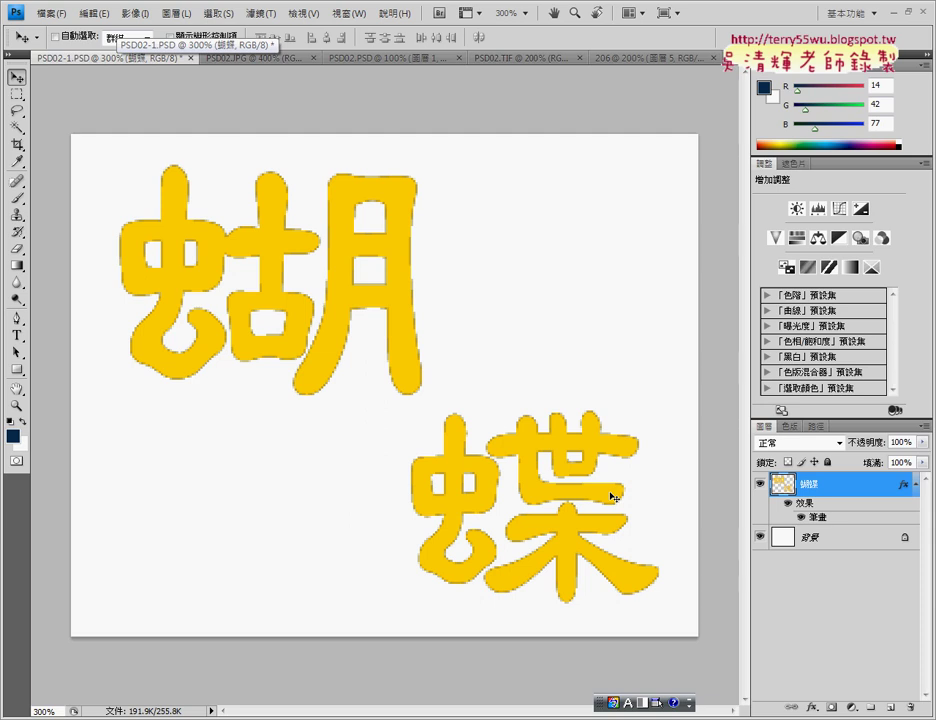
click(229, 22)
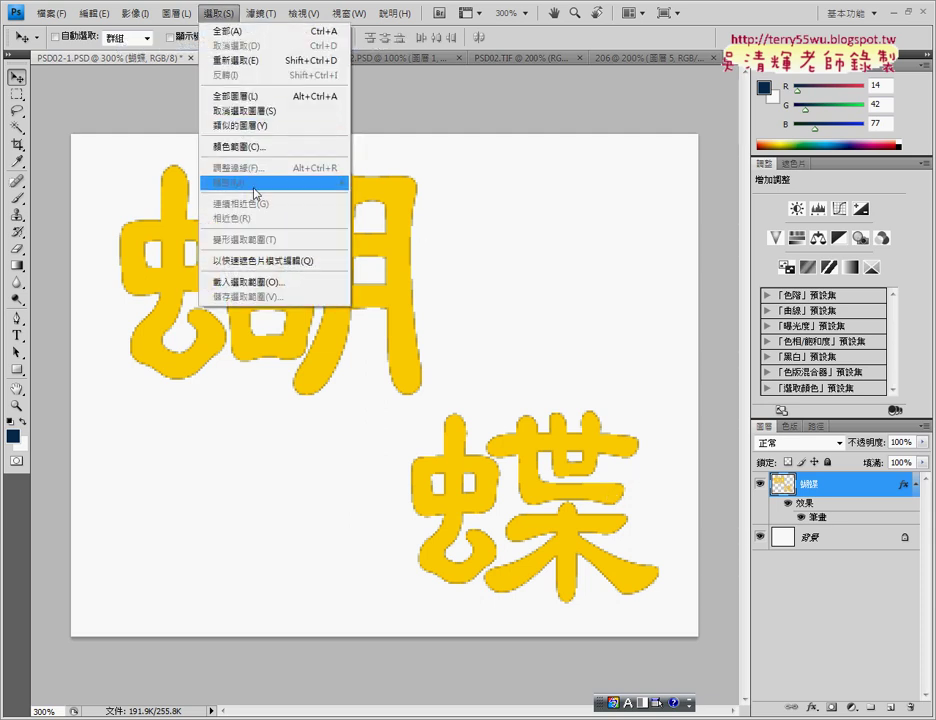
click(527, 298)
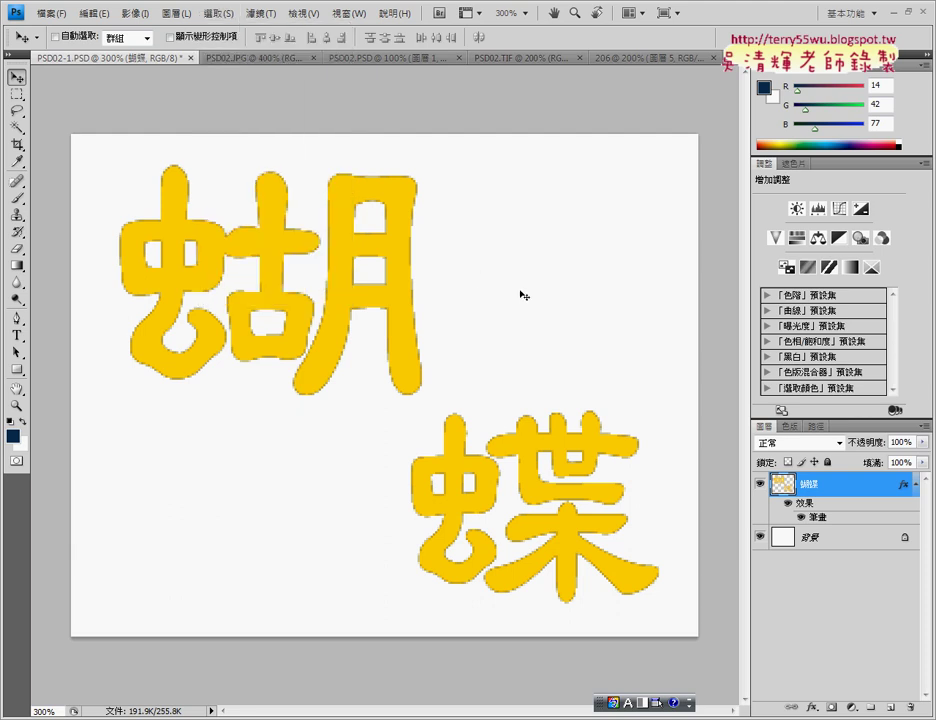
key(ctrl+z)
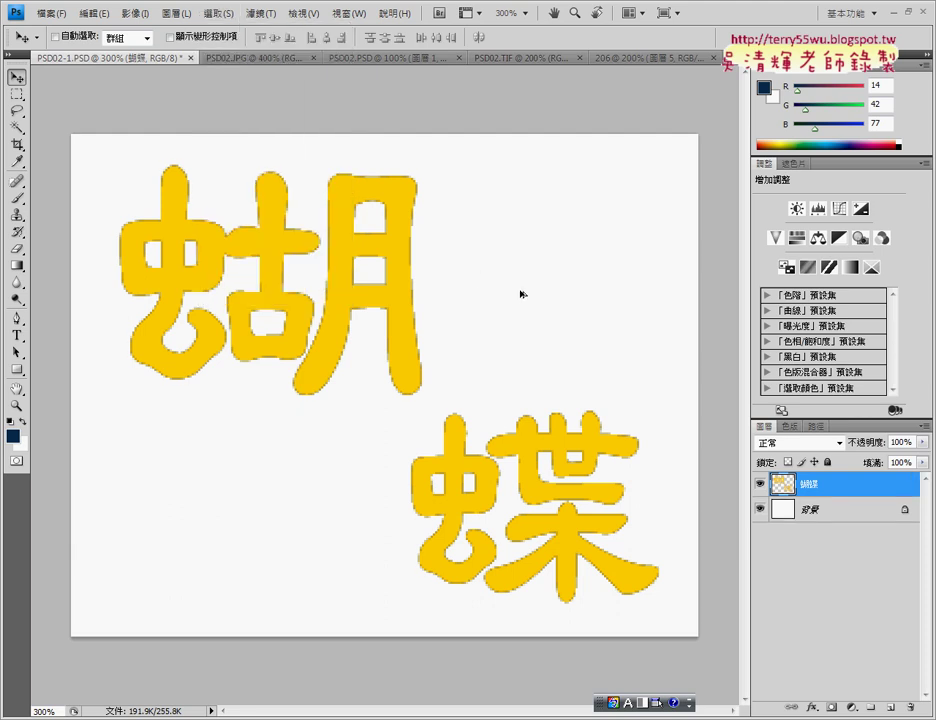
key(alt+BackSpace)
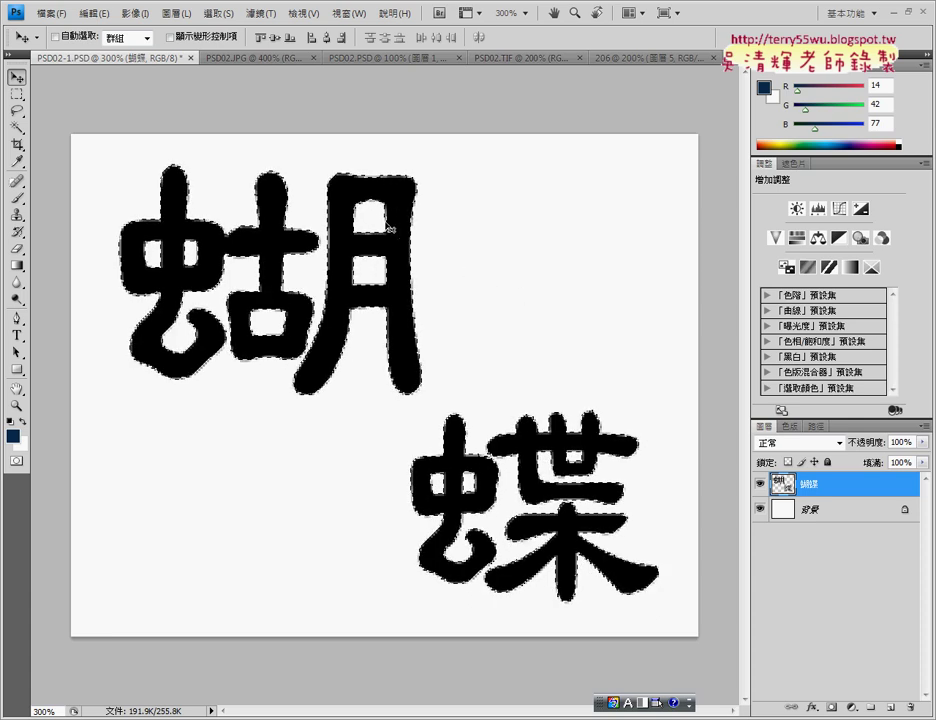
click(212, 14)
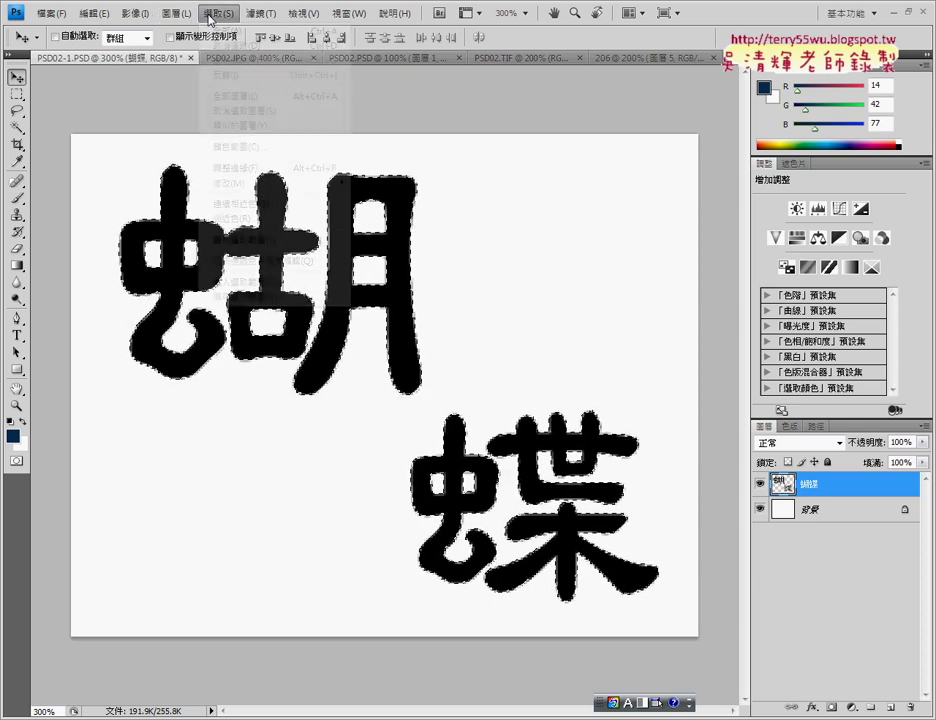
click(240, 48)
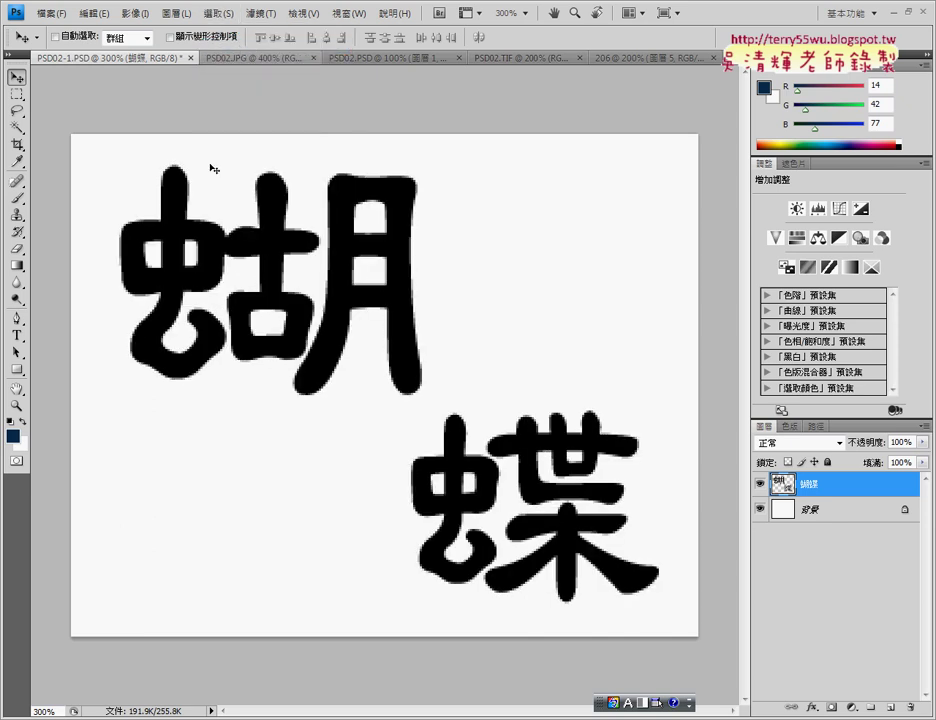
click(528, 58)
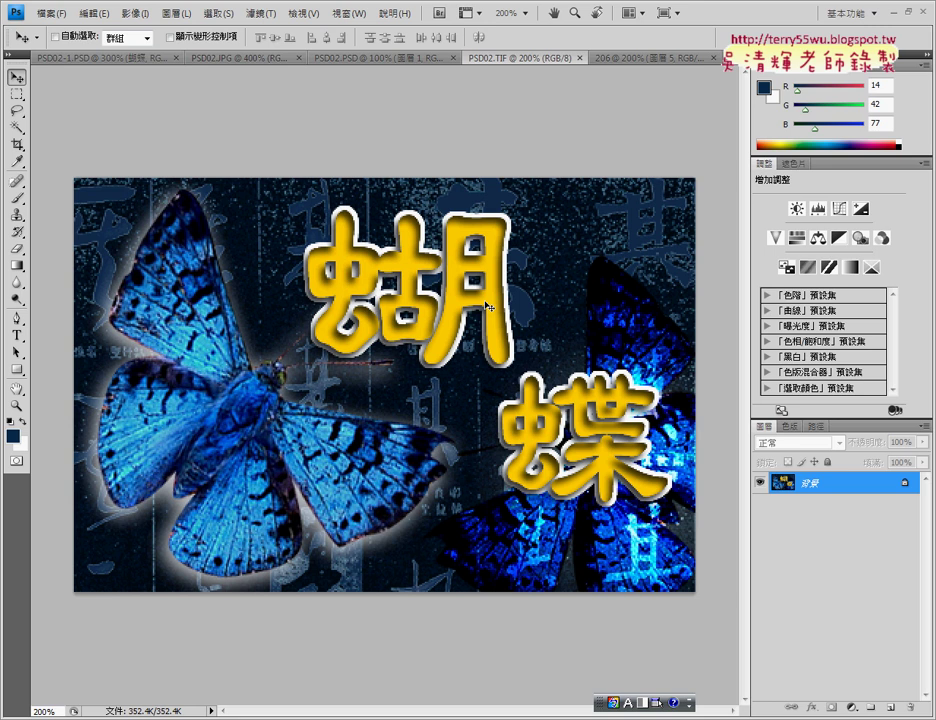
click(105, 58)
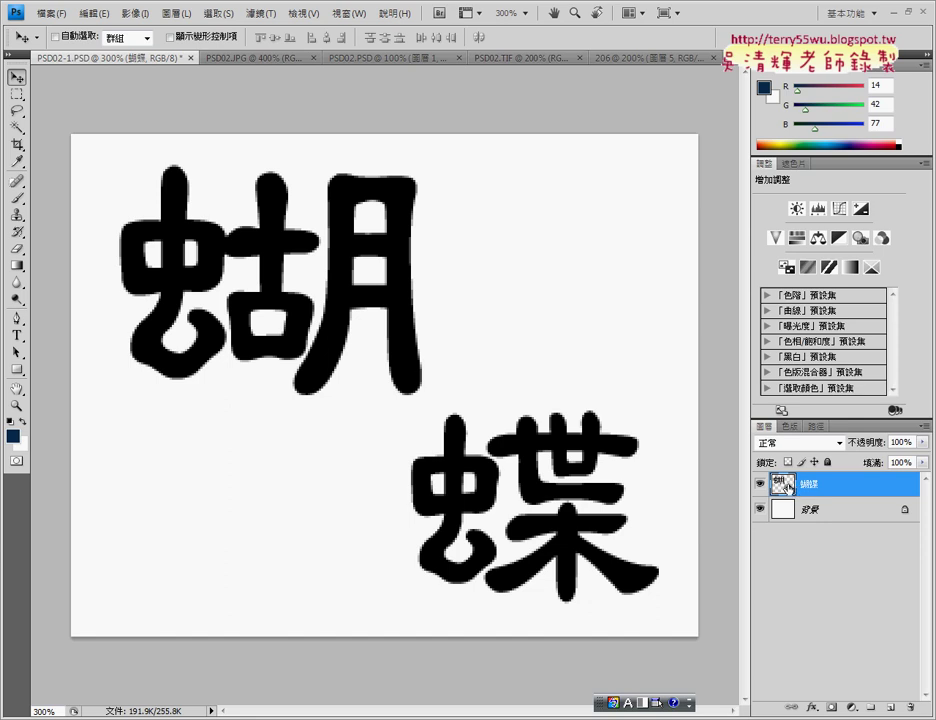
Step: Duplicate the 蝴蝶 text layer and name the copy 蝴蝶上
right_click(815, 488)
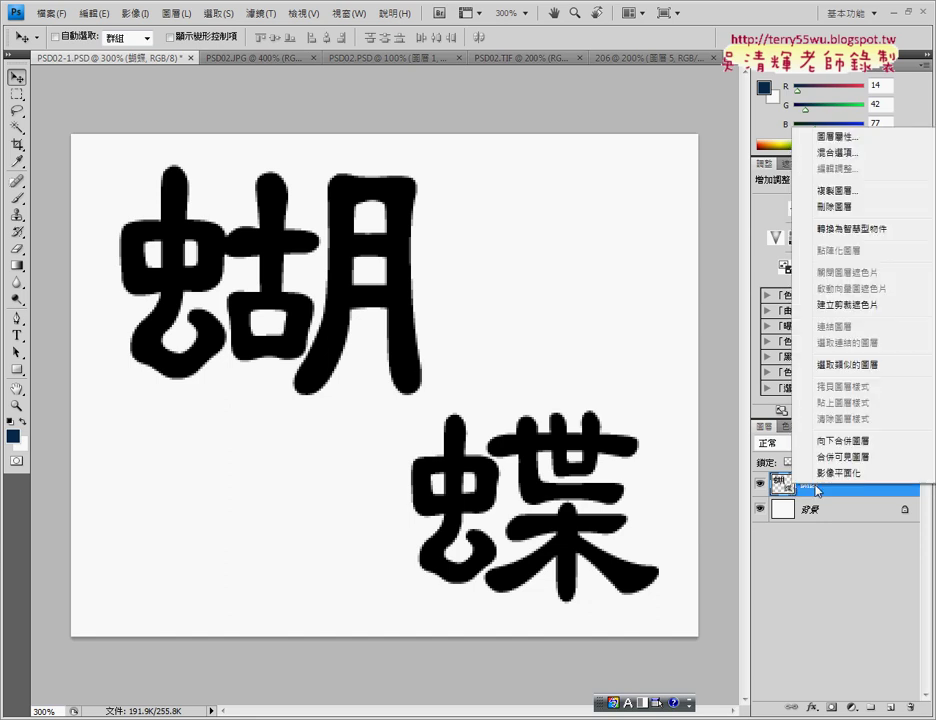
click(840, 190)
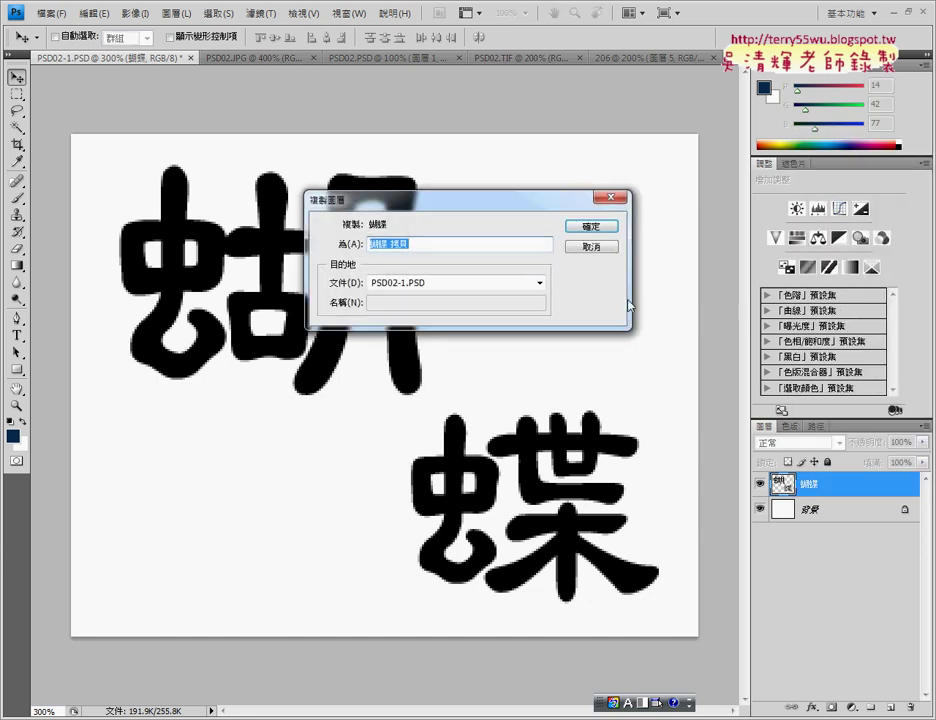
drag(422, 243, 388, 243)
key(BackSpace)
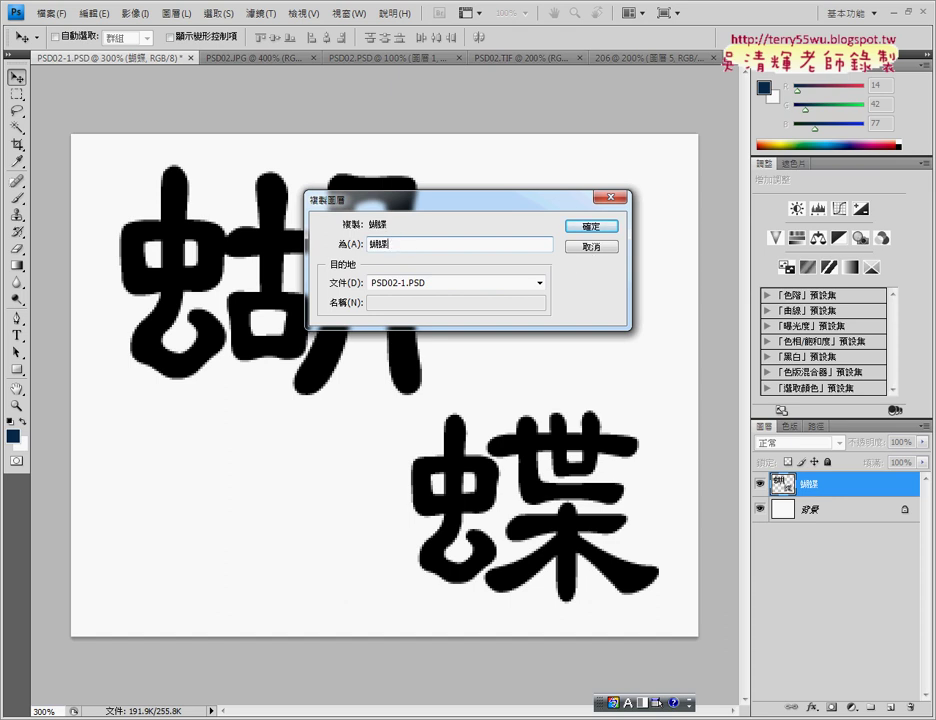
text(上)
key(Return)
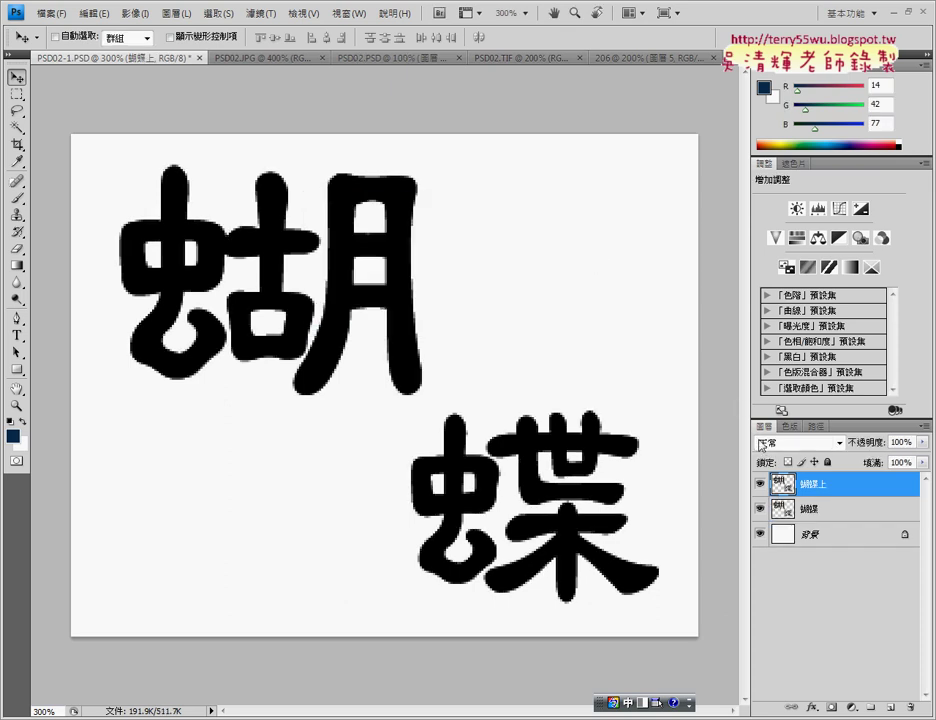
Step: Select the 蝴蝶 layer's character pixels and expand the selection outward
click(805, 512)
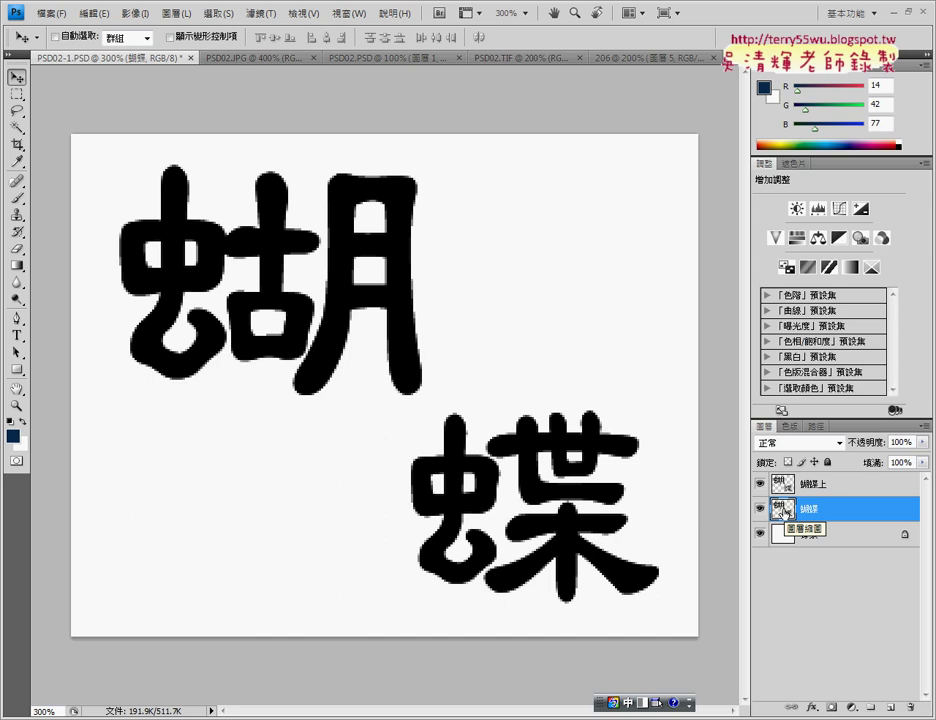
right_click(783, 511)
click(835, 334)
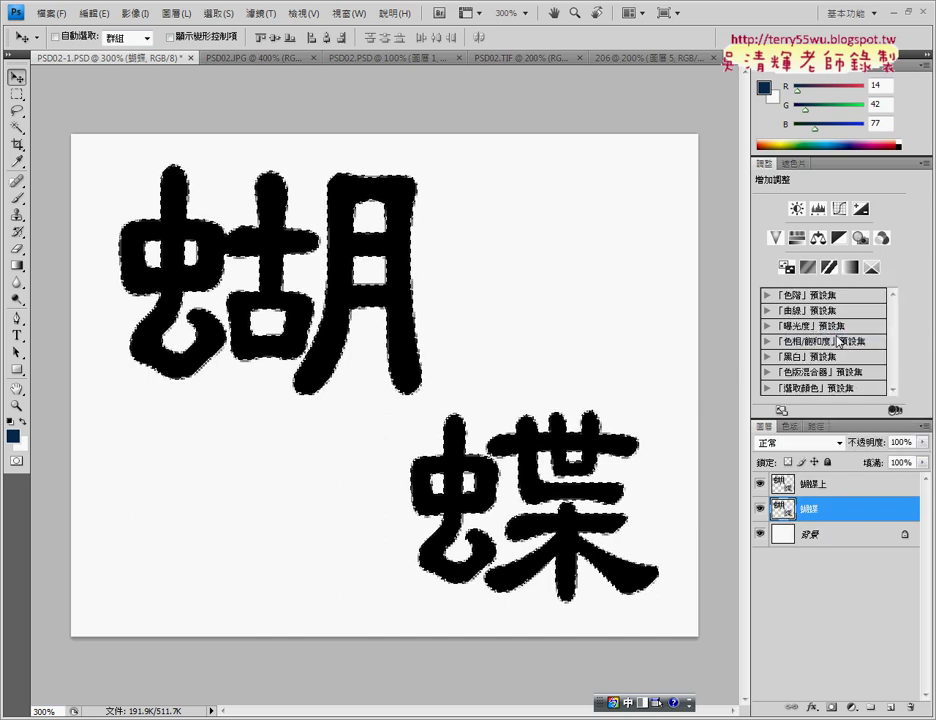
click(217, 14)
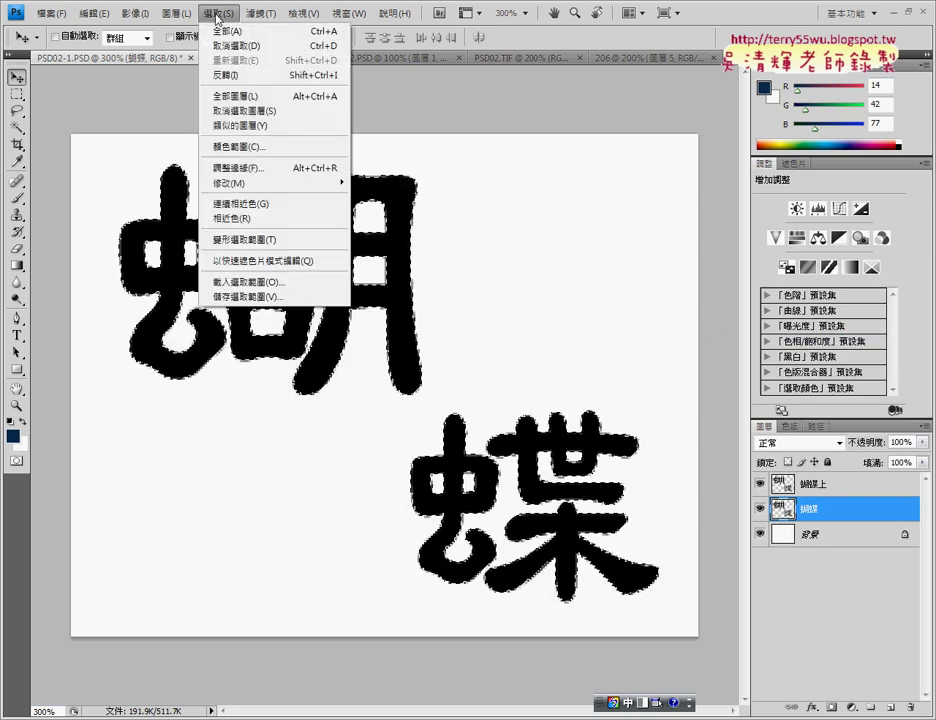
mouse_move(270, 183)
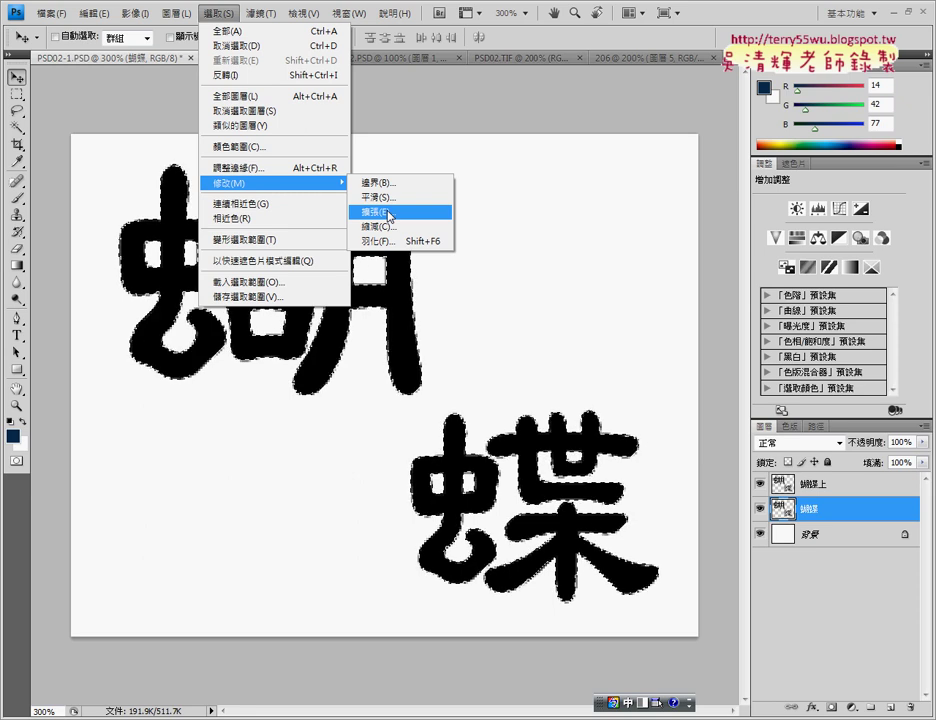
click(389, 212)
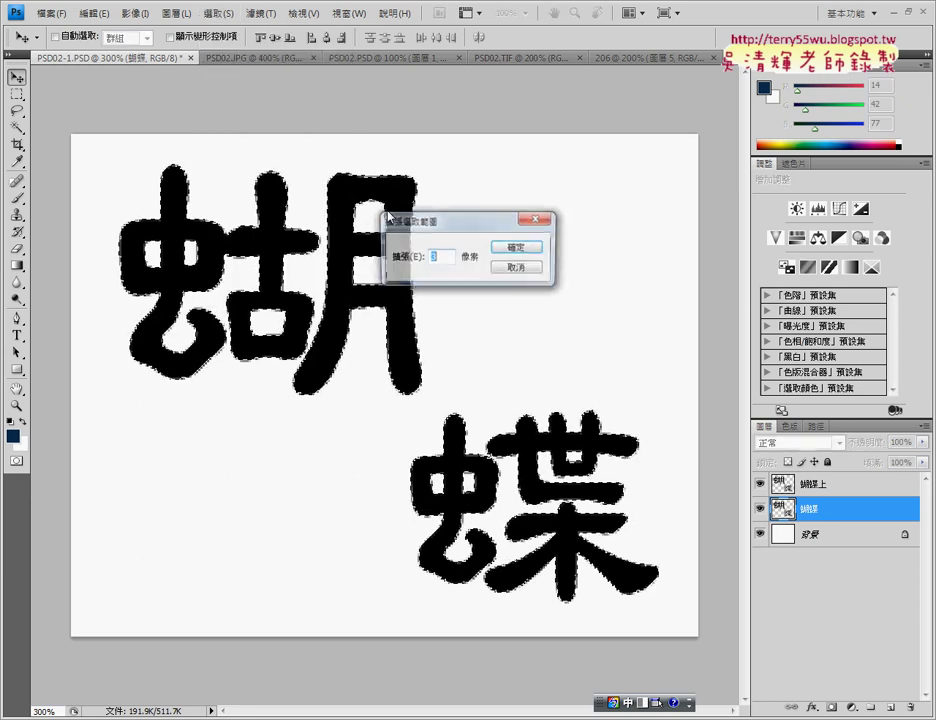
click(504, 250)
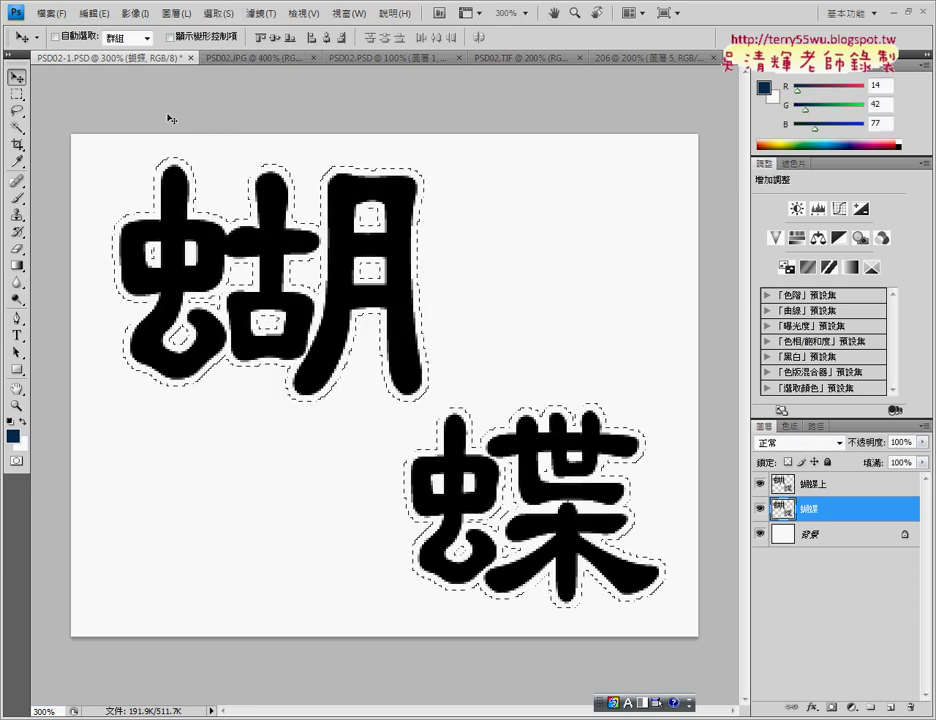
Step: Fill the expanded selection with White on the 蝴蝶 layer
click(95, 13)
click(132, 241)
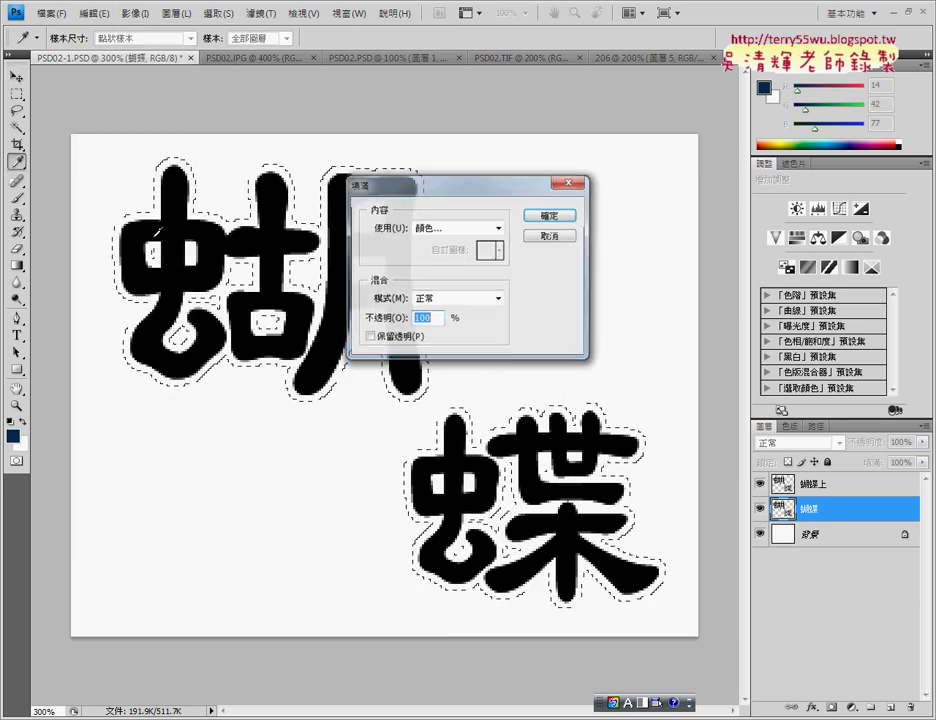
click(497, 228)
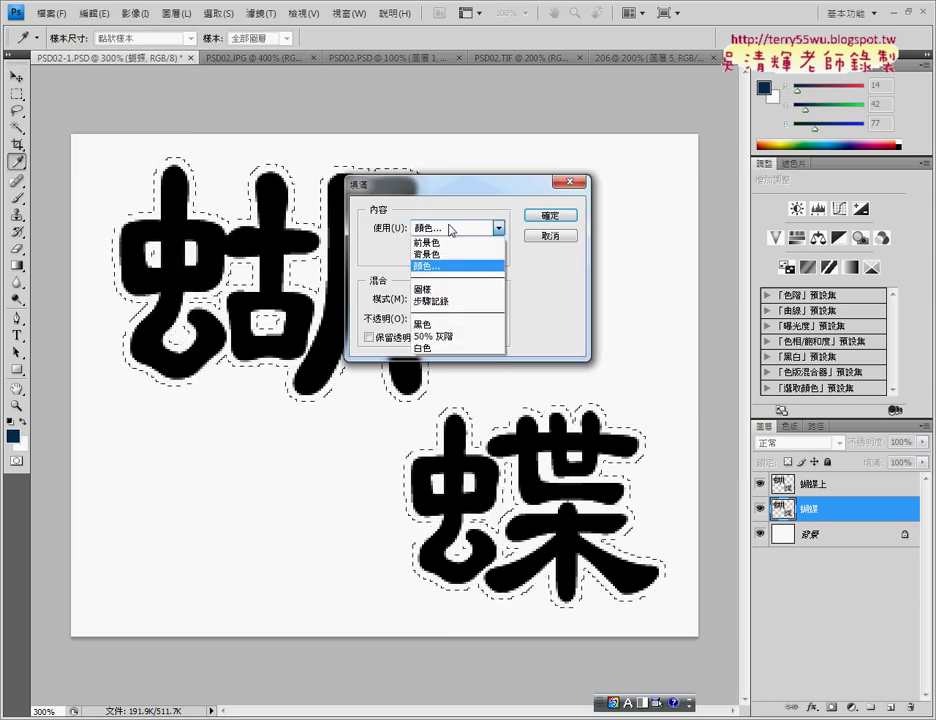
click(437, 347)
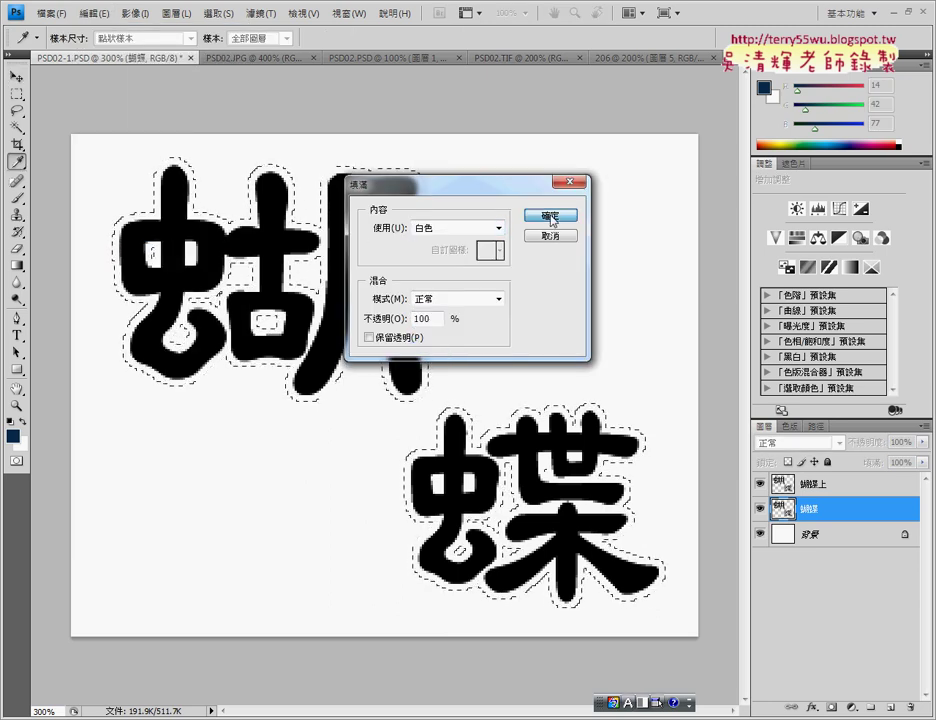
click(551, 217)
key(v)
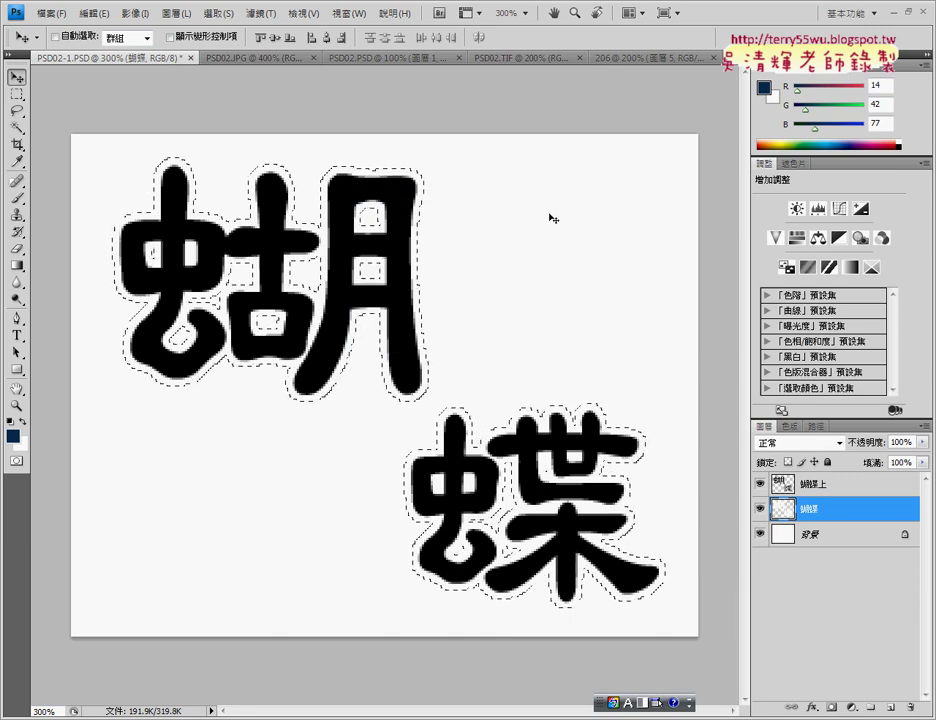
Step: Hide the 蝴蝶上 layer and leave it as the active layer
click(830, 487)
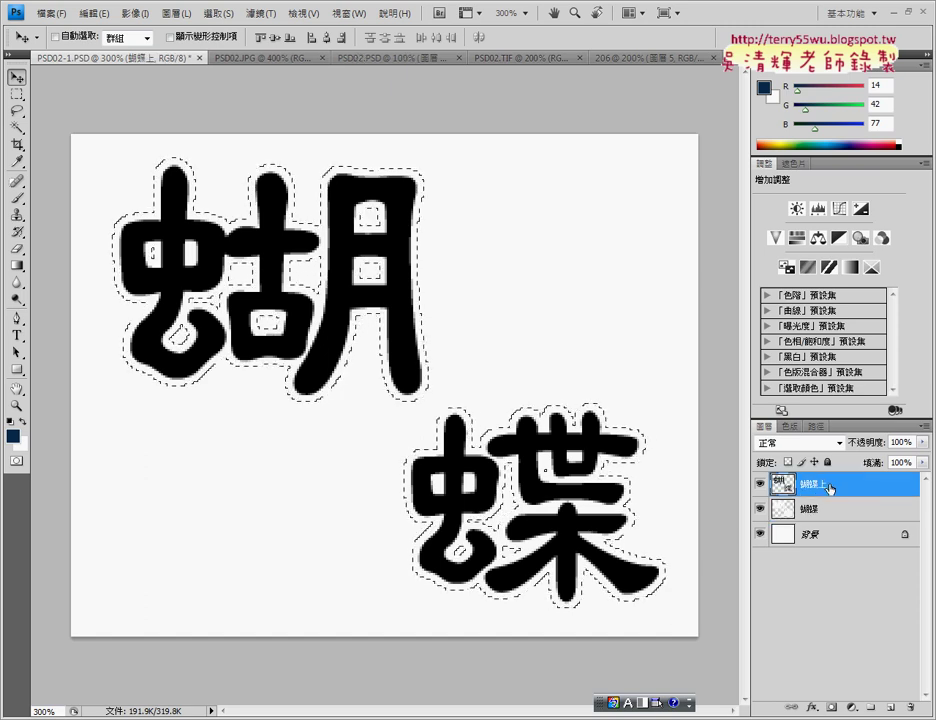
click(760, 487)
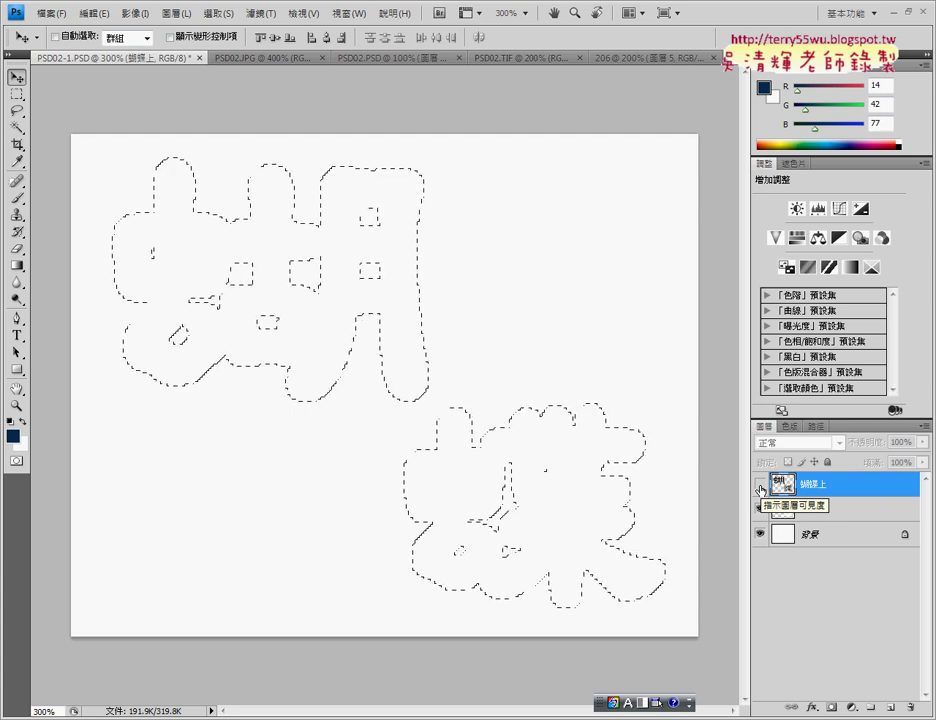
click(785, 509)
click(847, 490)
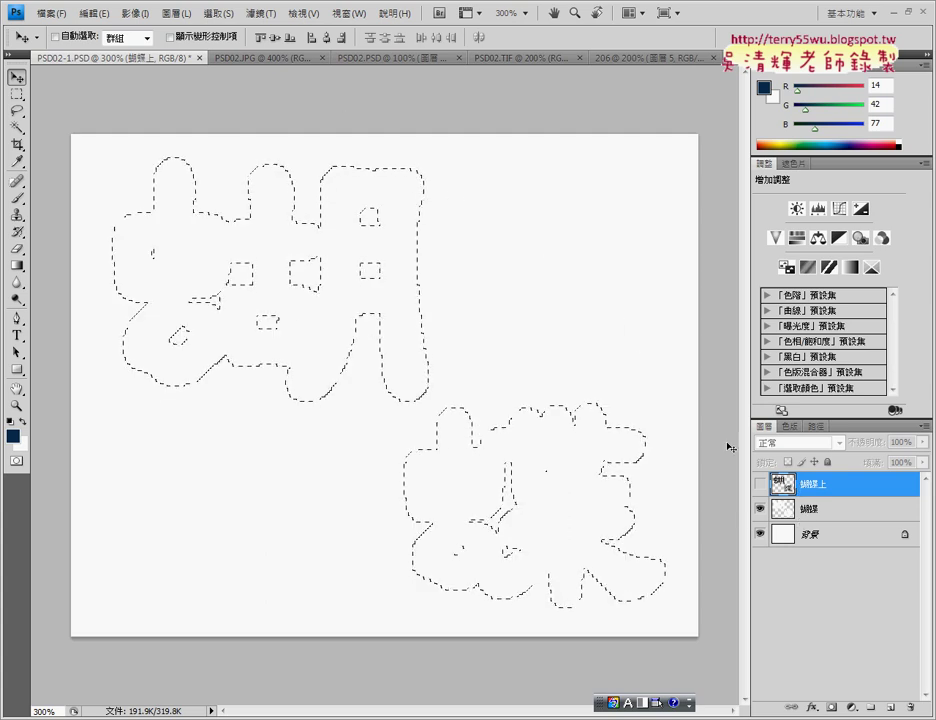
Step: Show 蝴蝶上, hide 蝴蝶, deselect, and select the 蝴蝶上 character pixels
click(760, 484)
click(760, 510)
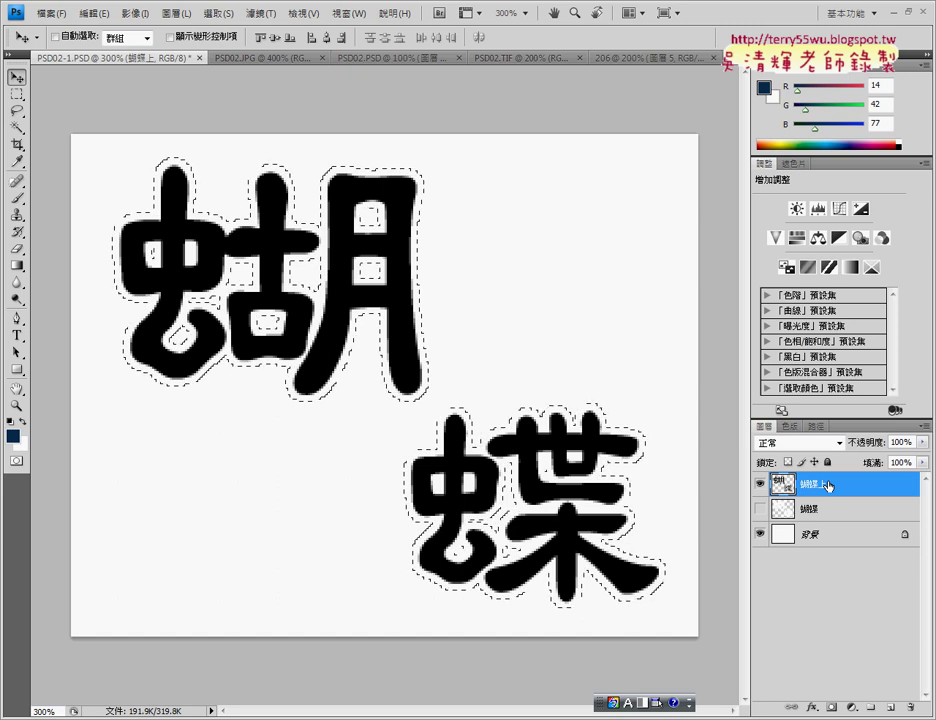
click(218, 14)
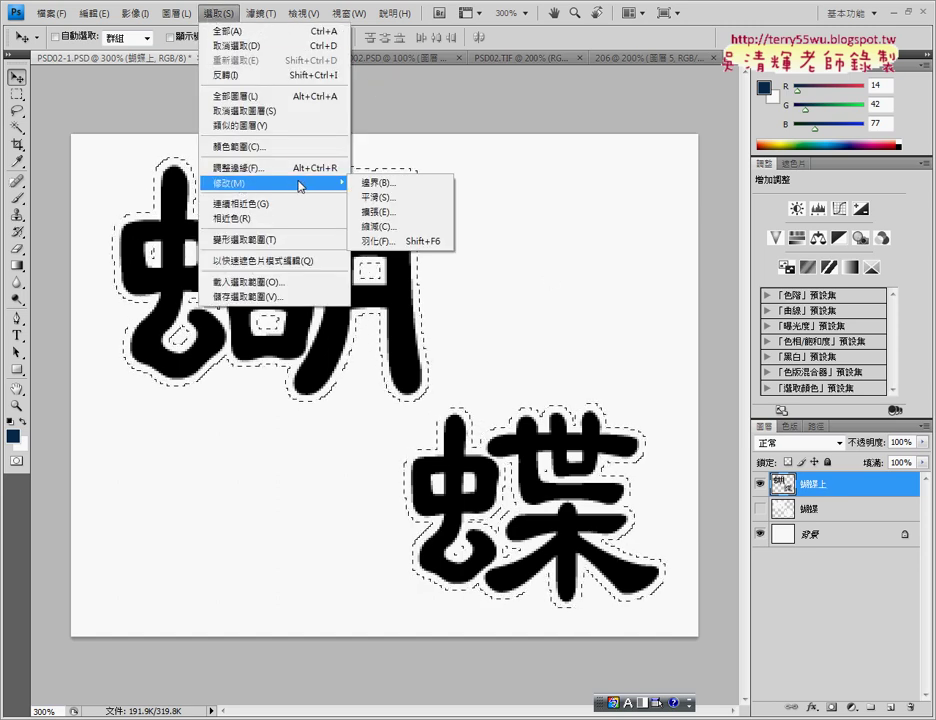
click(240, 46)
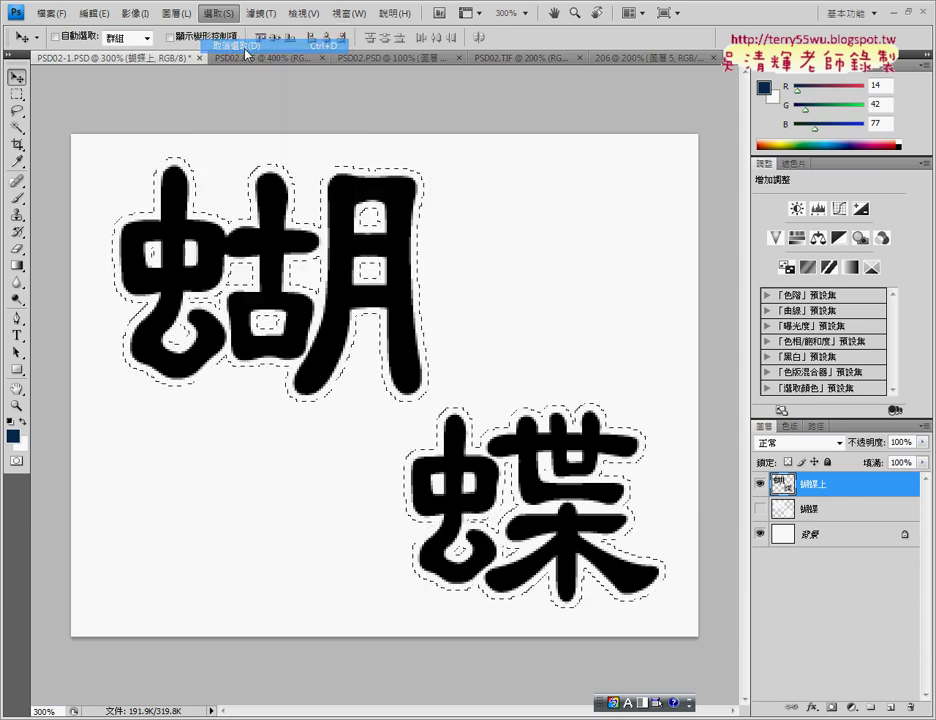
right_click(790, 484)
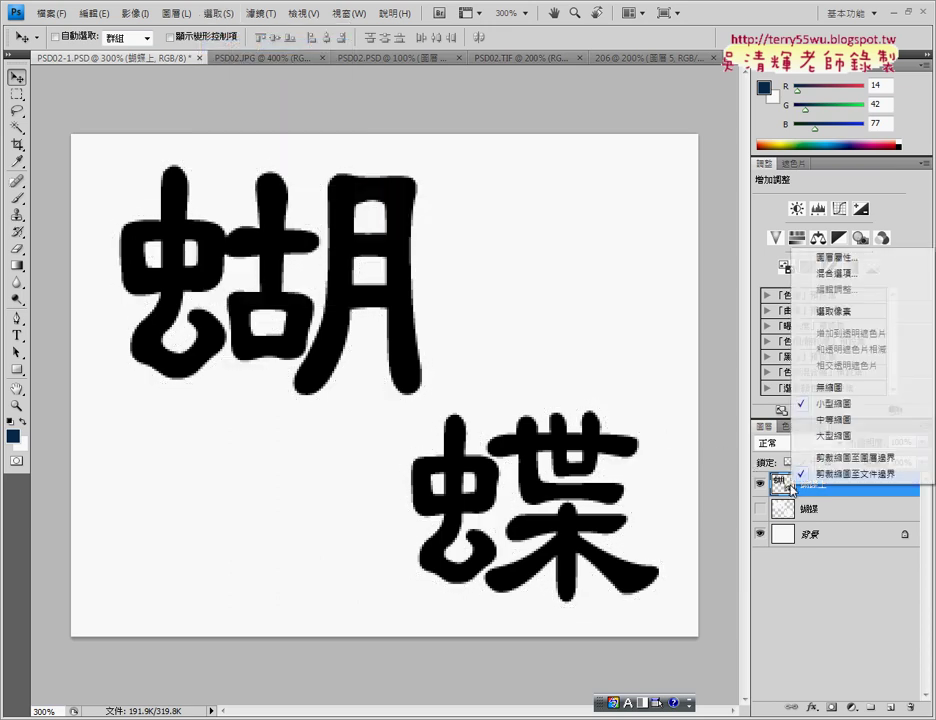
click(833, 311)
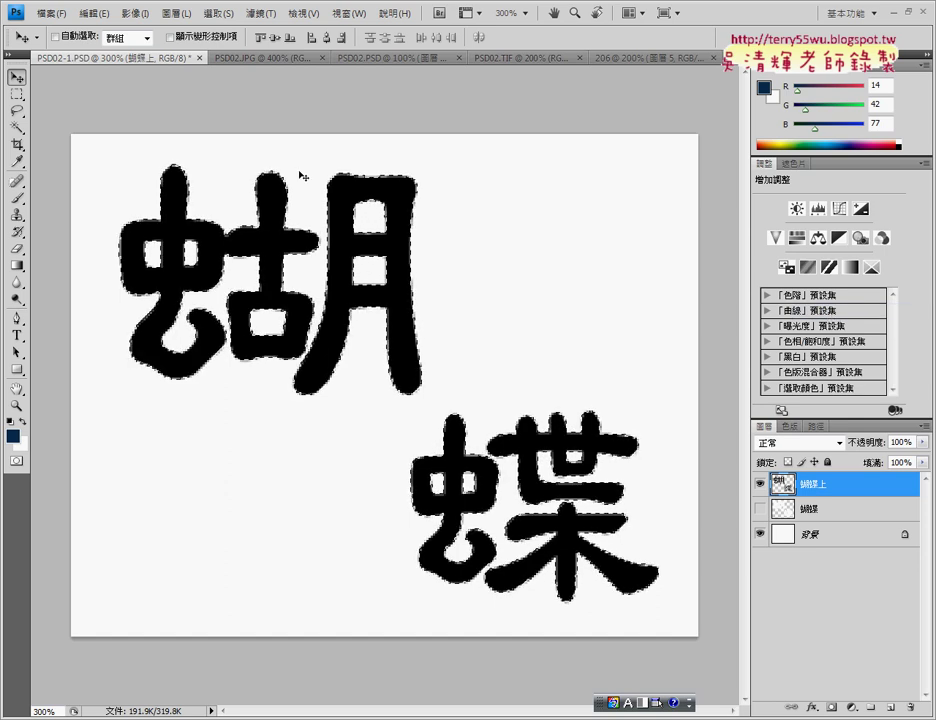
Step: Fill the 蝴蝶上 selection with custom colour #ffcb02
click(92, 13)
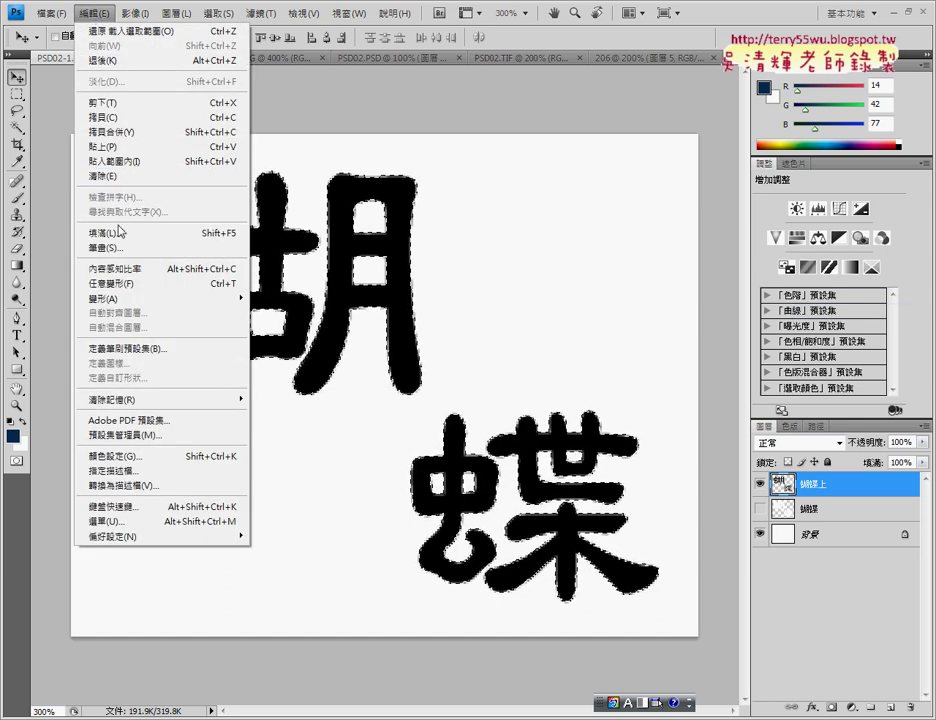
click(118, 232)
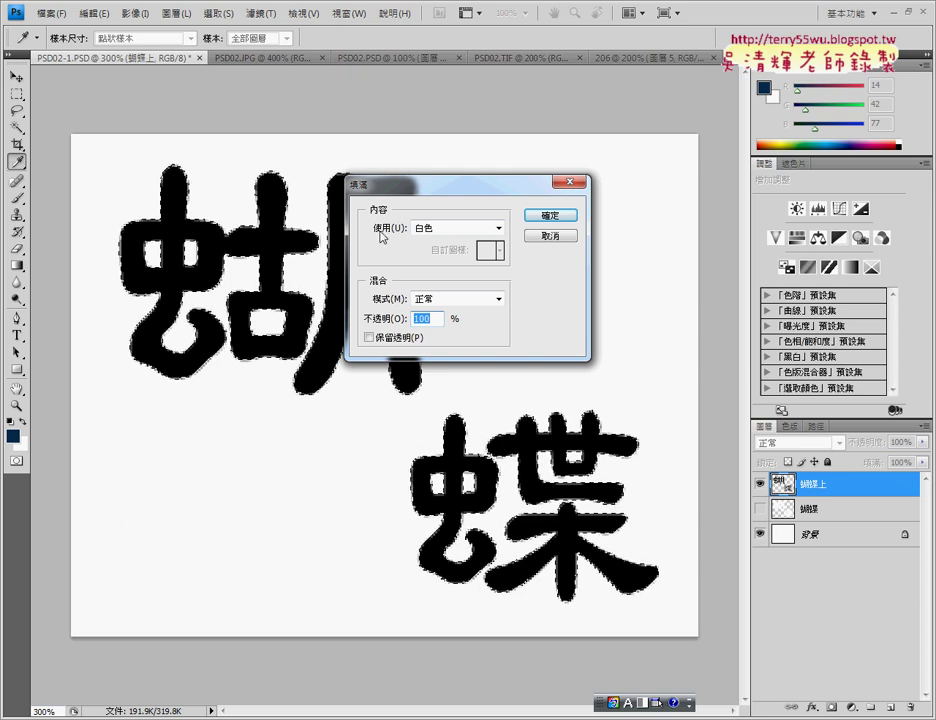
click(450, 228)
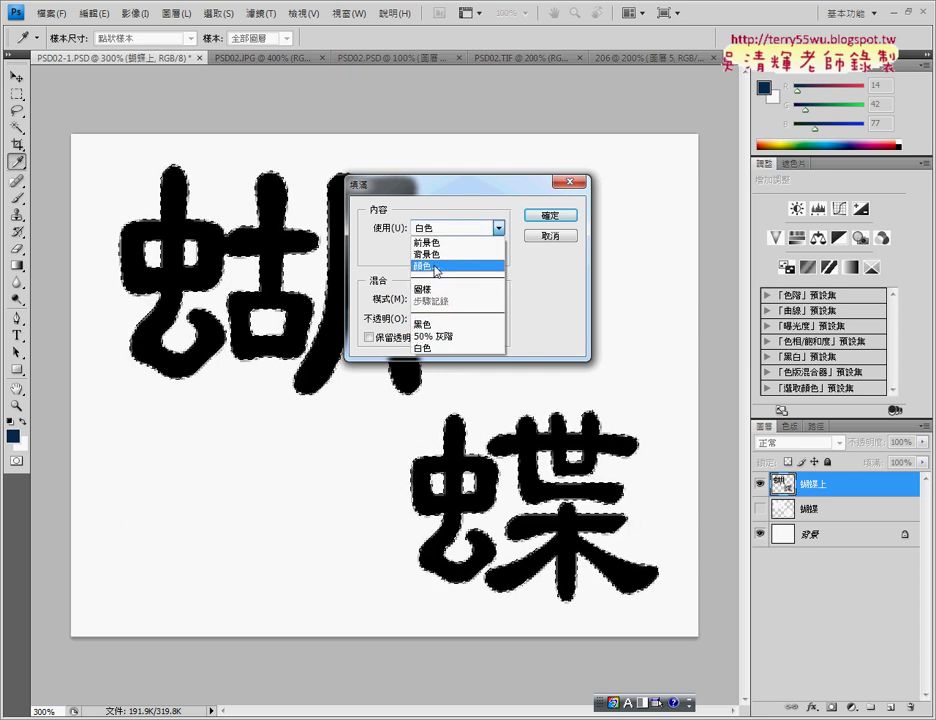
click(436, 268)
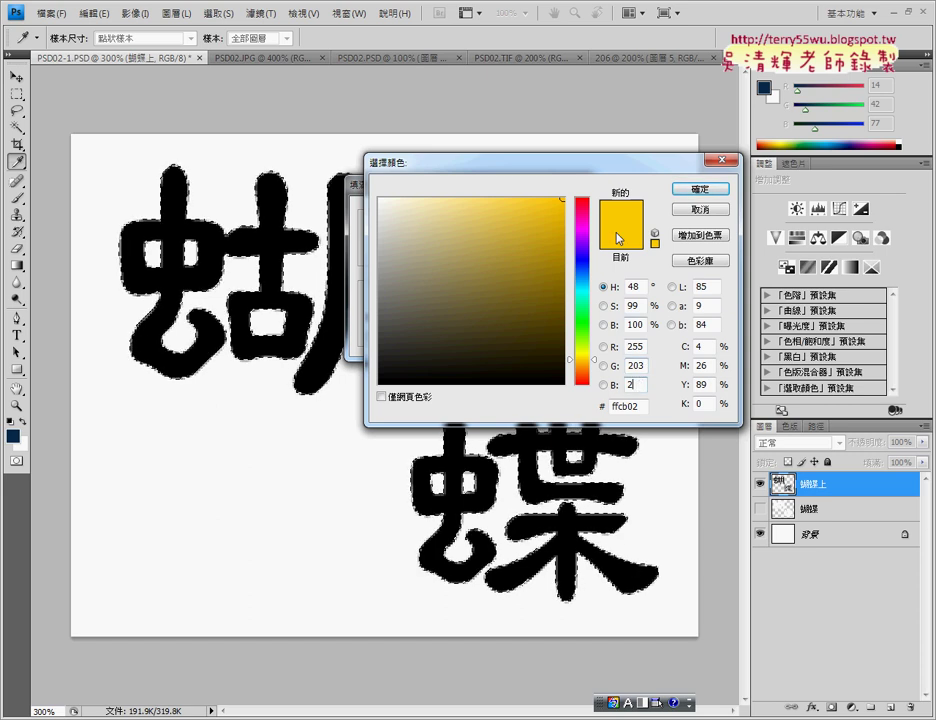
click(701, 189)
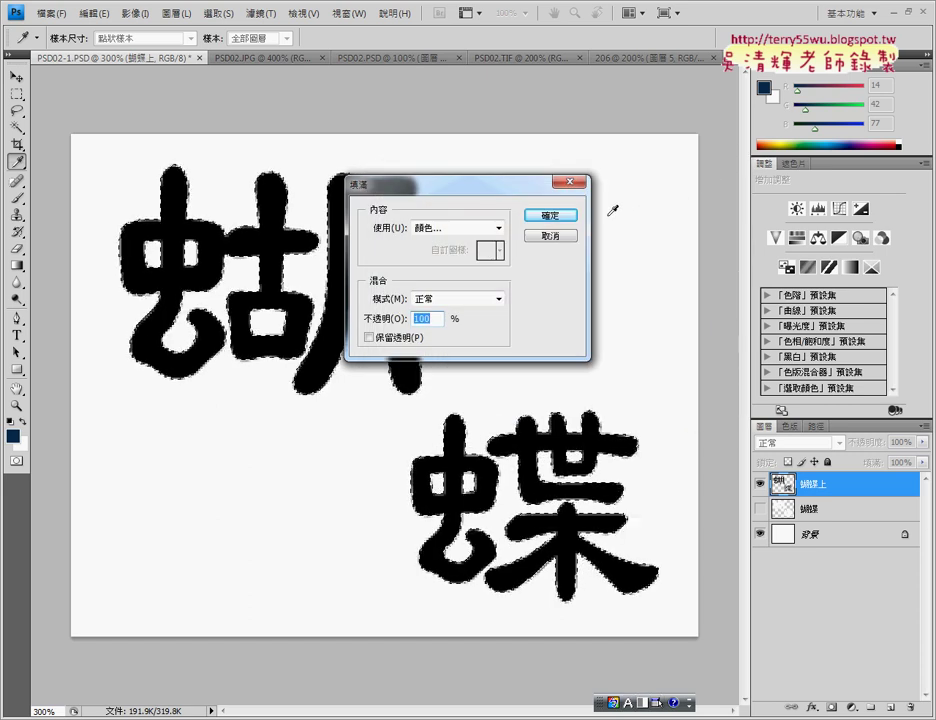
click(548, 216)
key(v)
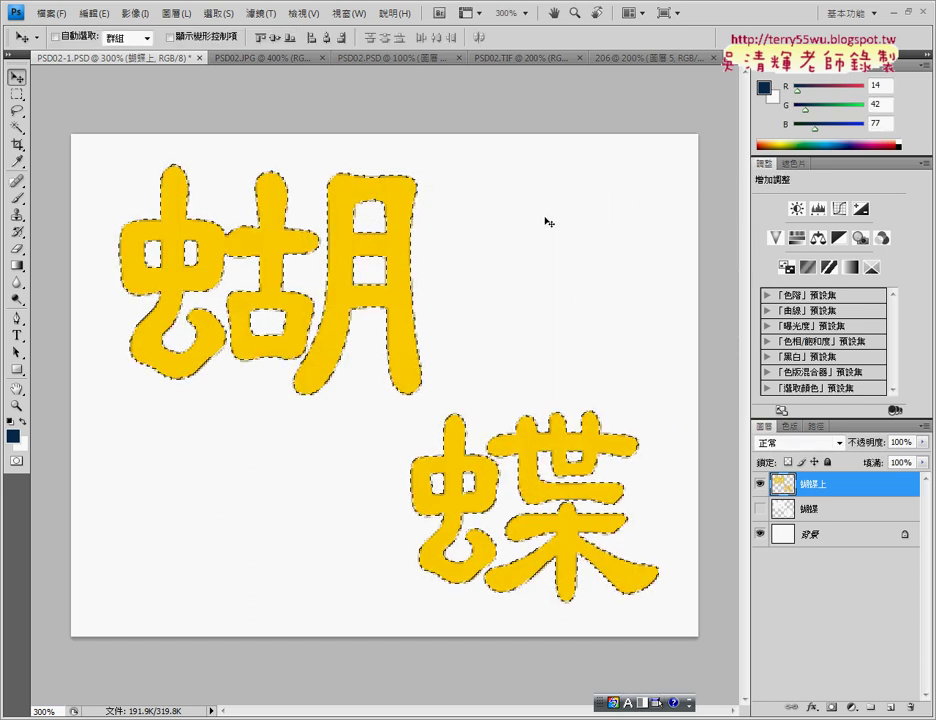
Step: Deselect the characters with the 蝴蝶 layer active, then view the PSD02.TIF reference
click(836, 538)
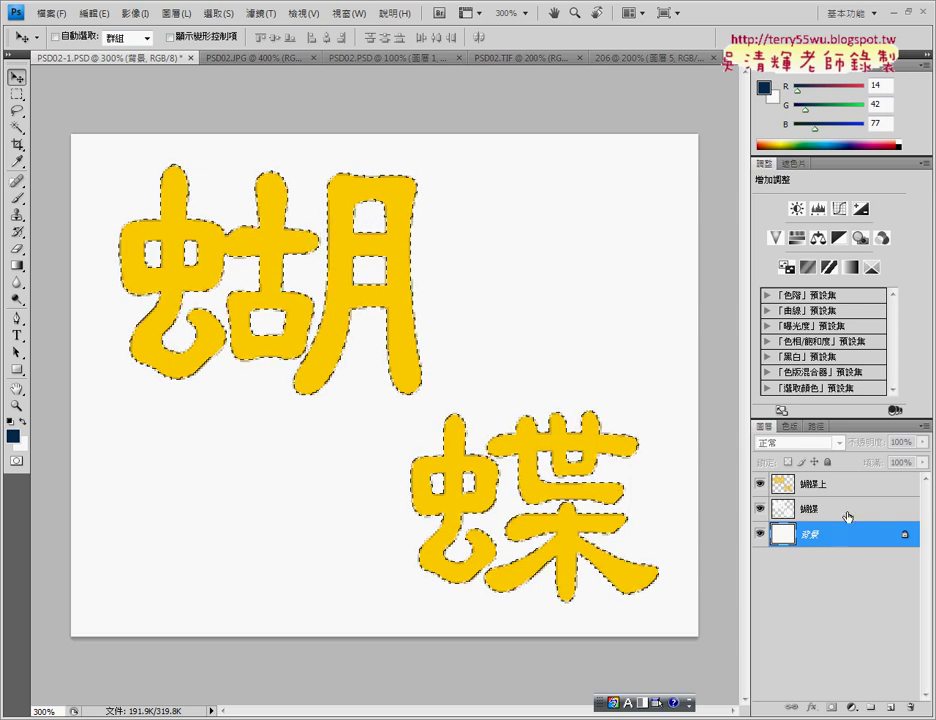
click(790, 507)
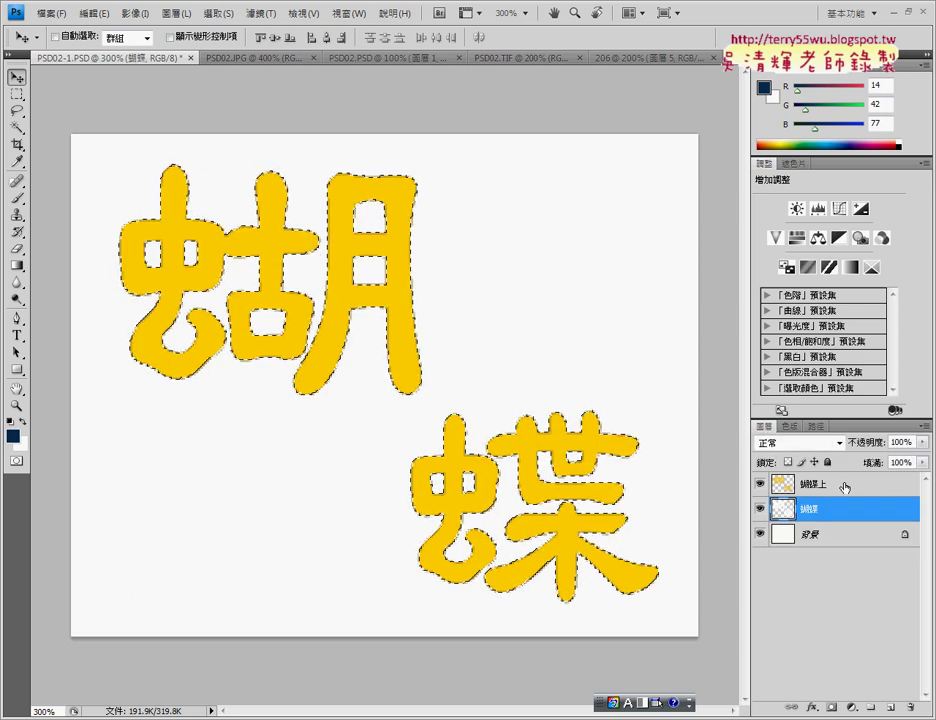
shift+click(845, 487)
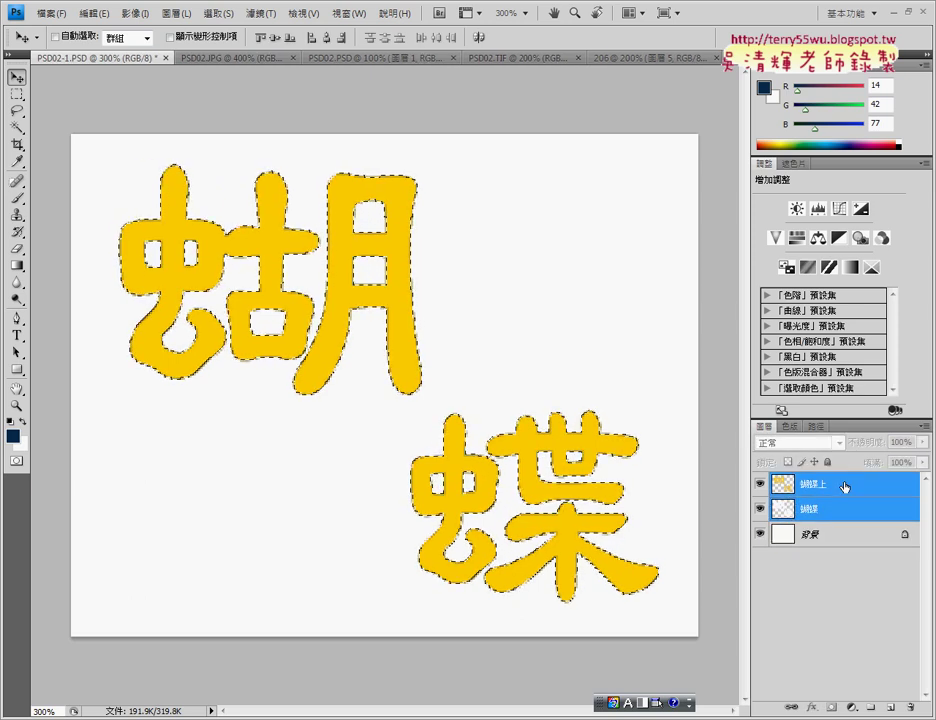
click(838, 514)
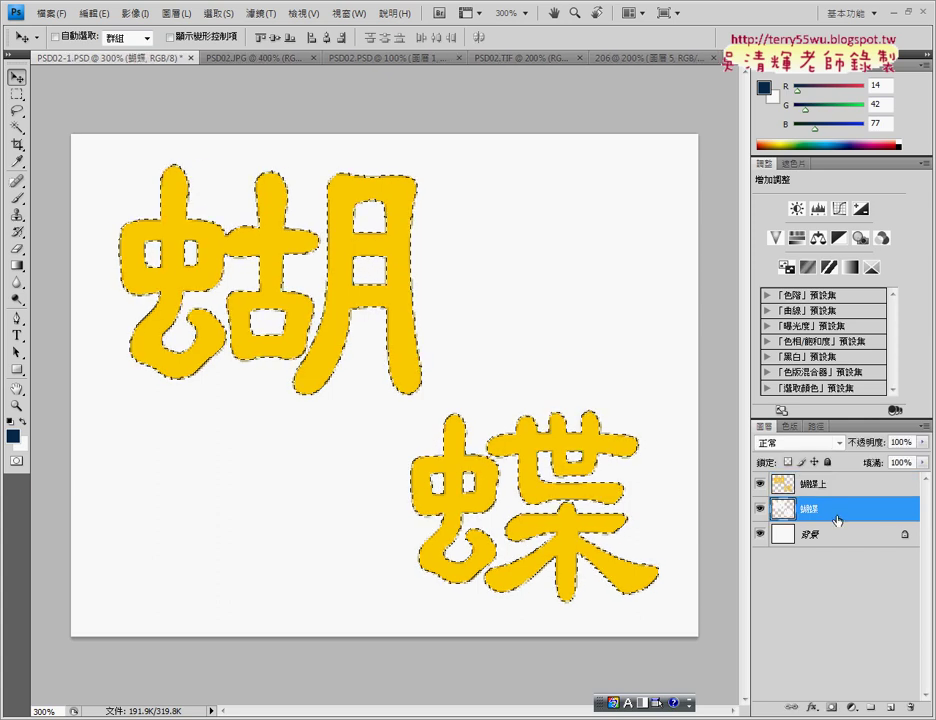
click(218, 20)
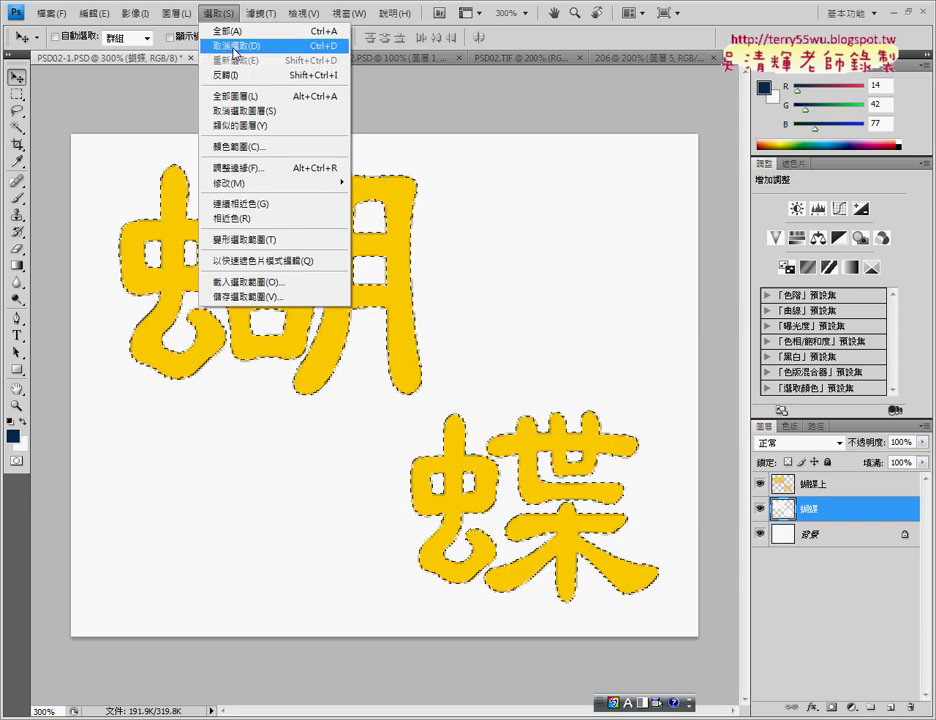
click(238, 46)
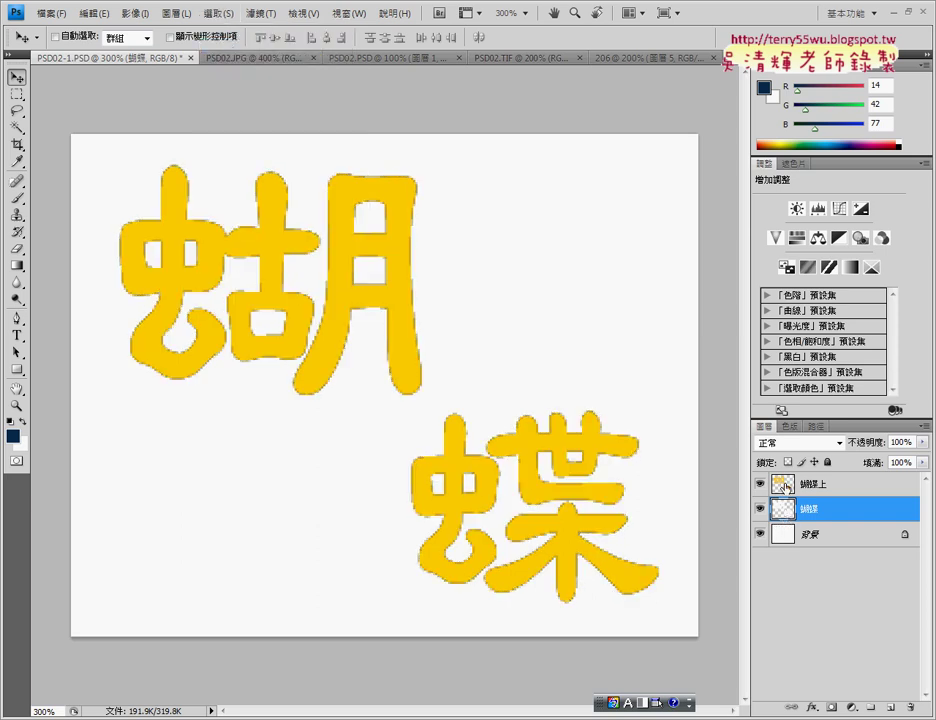
click(512, 57)
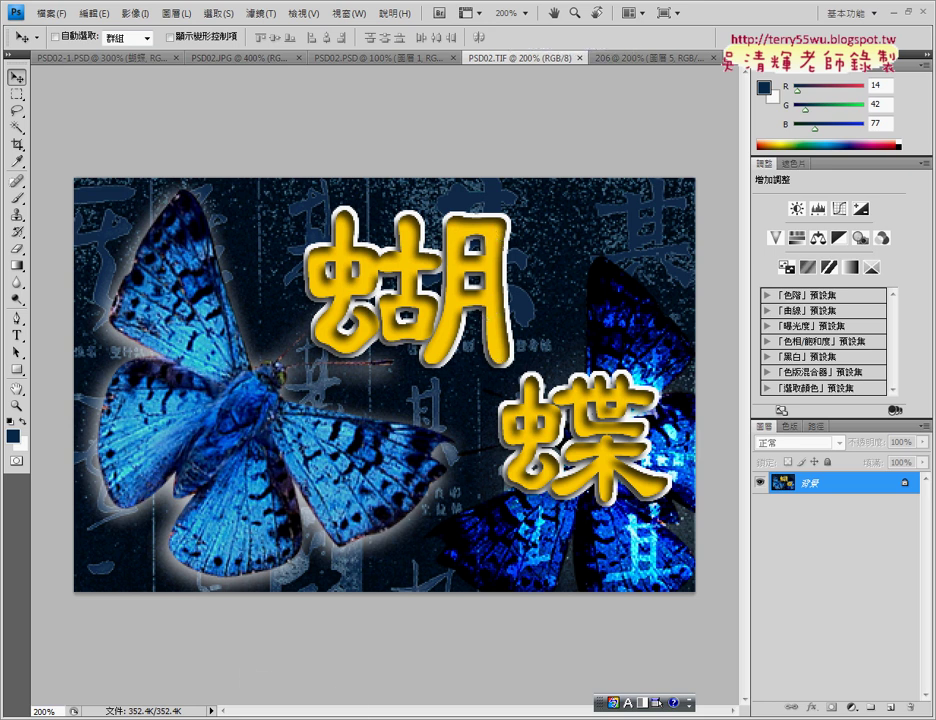
Step: Return to PSD02-1.PSD and select the 蝴蝶上 layer
click(258, 704)
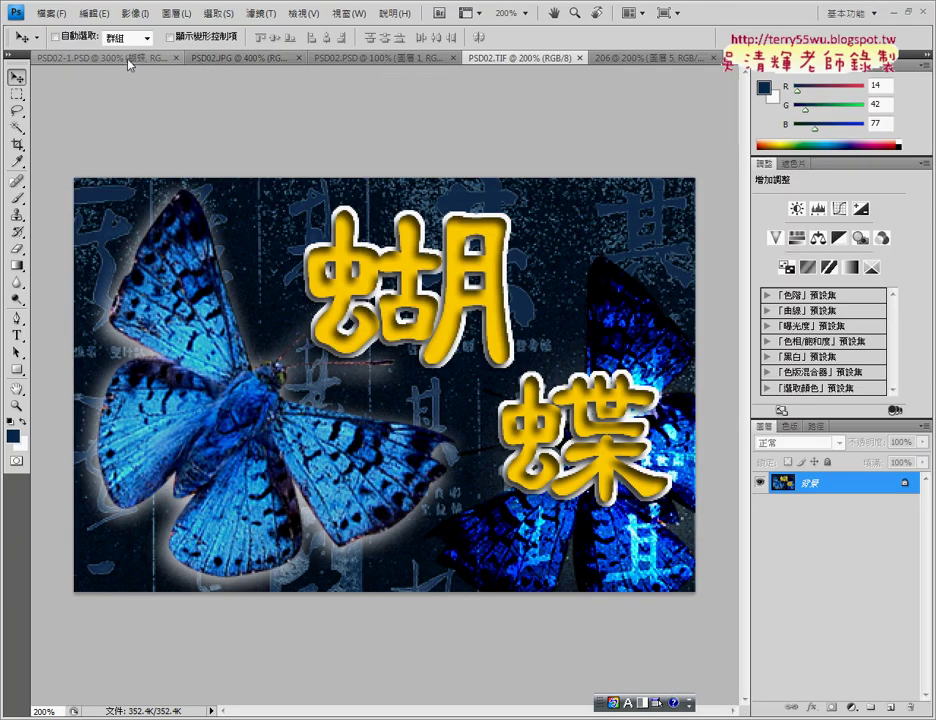
click(126, 60)
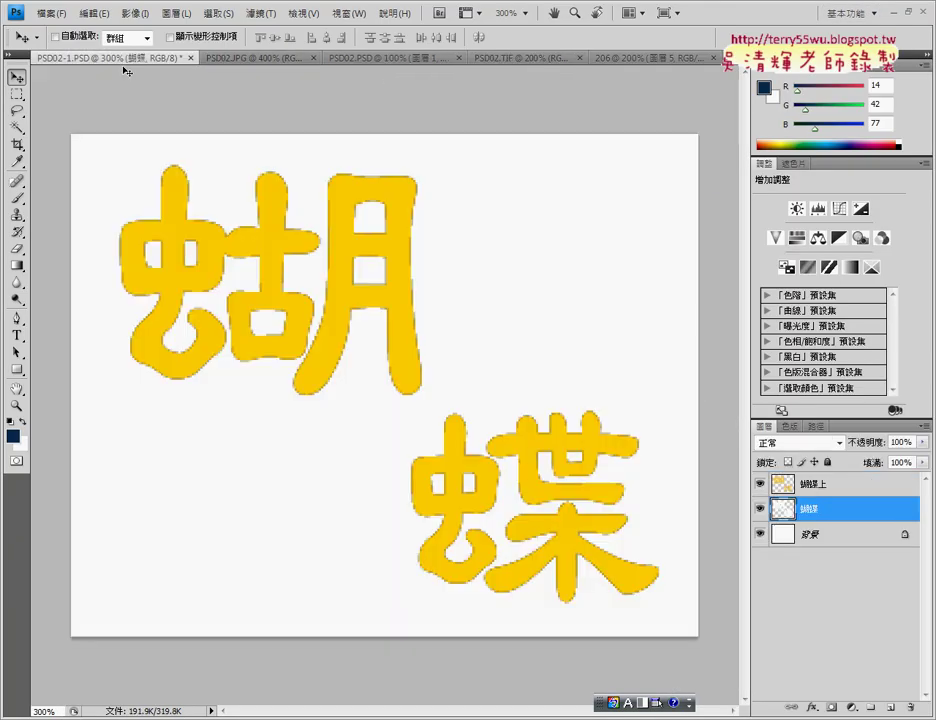
click(796, 488)
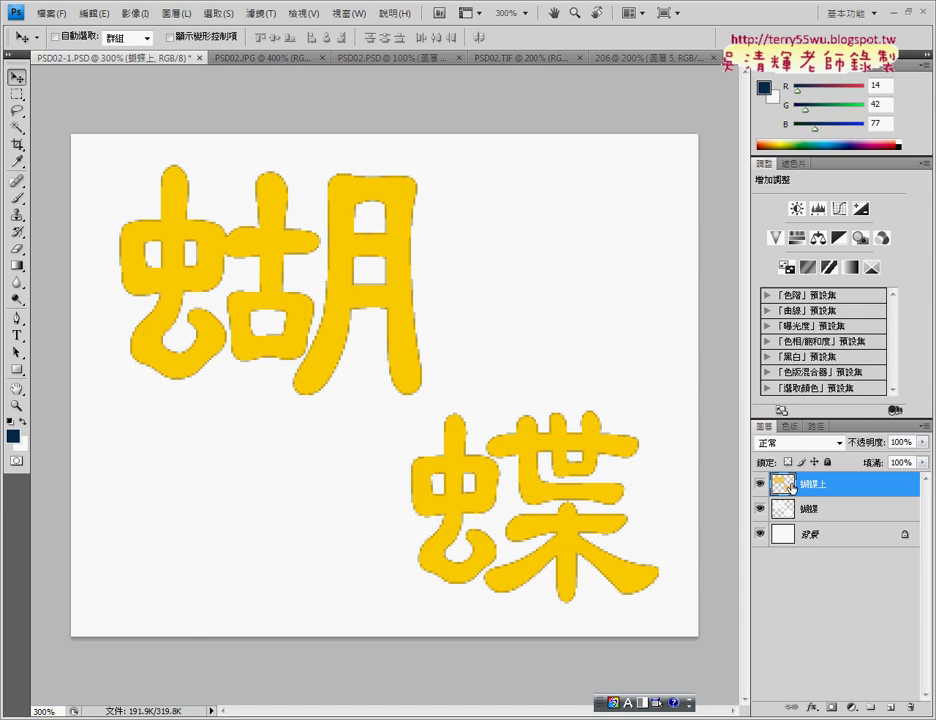
Step: Give 蝴蝶上 an Inner Shadow style and 75% opacity
double_click(786, 486)
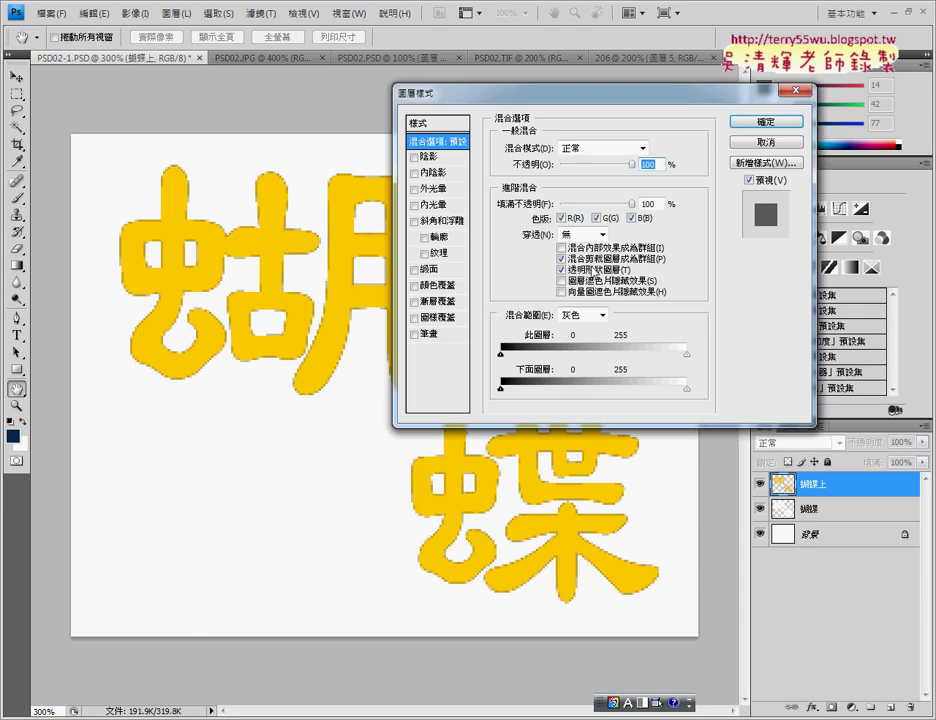
click(414, 173)
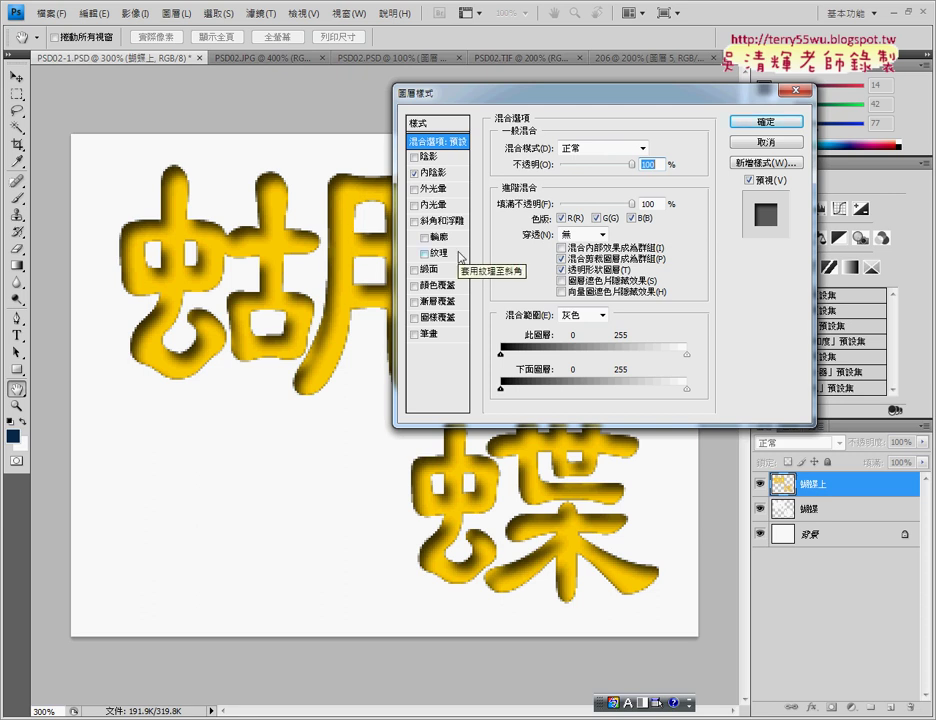
text(75)
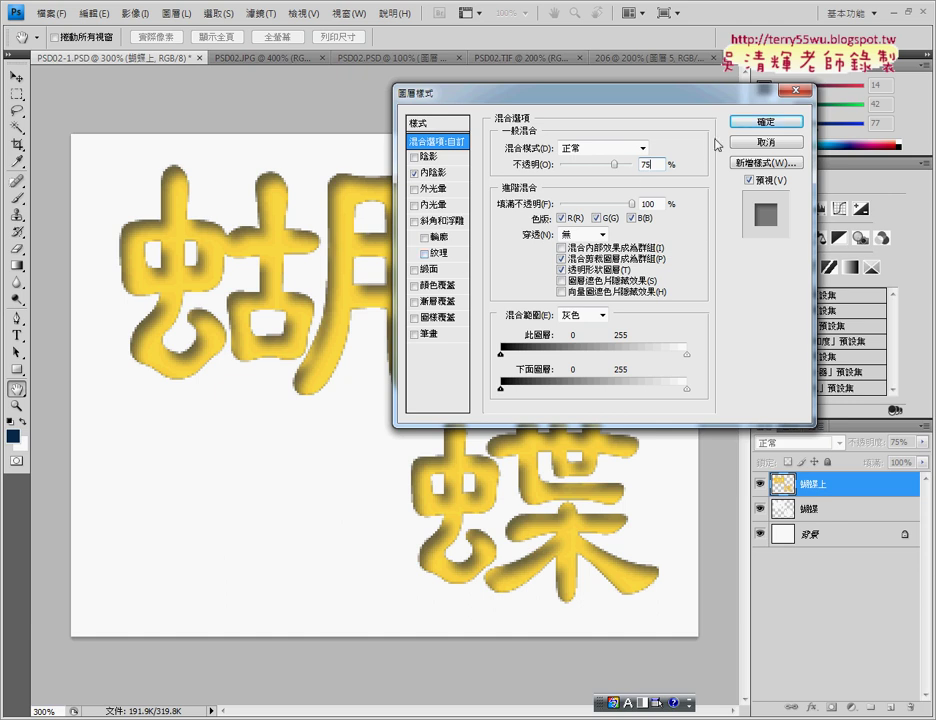
click(765, 121)
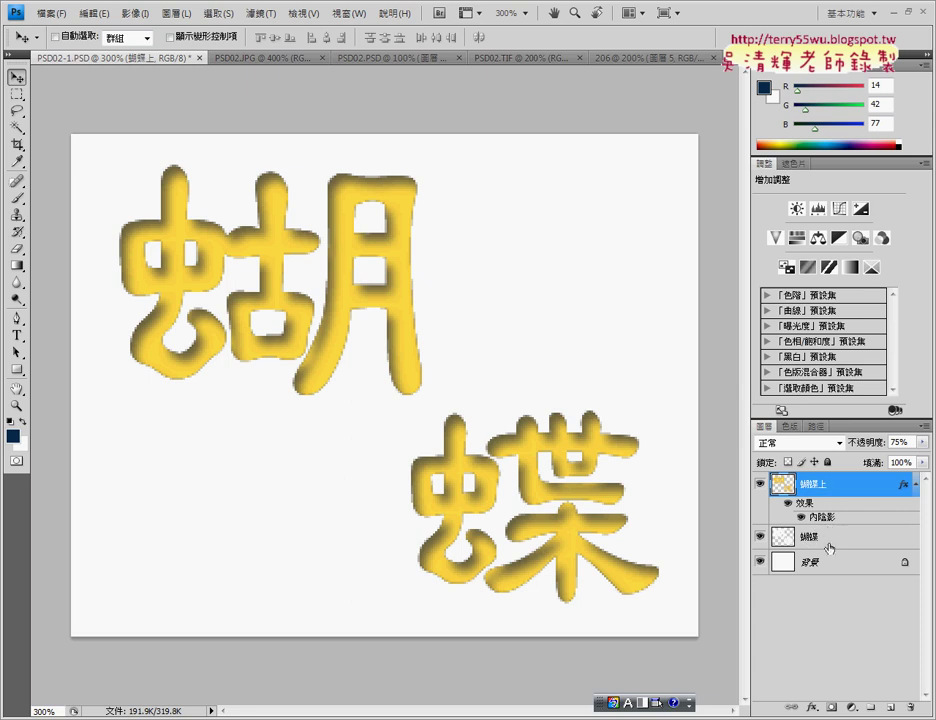
Step: Link the 蝴蝶上 and 蝴蝶 text layers together
ctrl+click(829, 538)
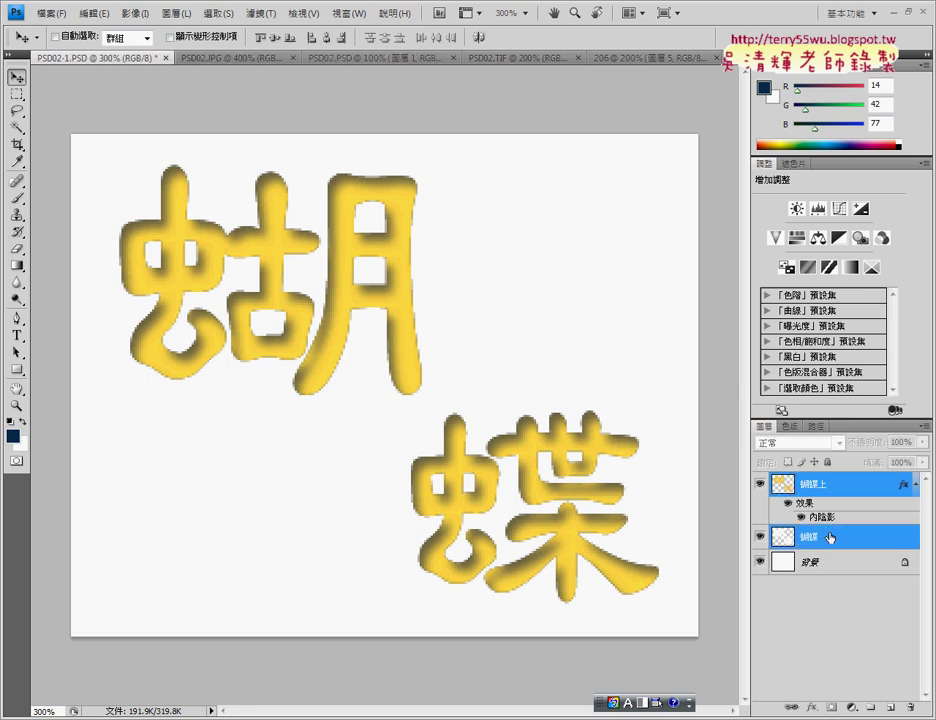
right_click(829, 538)
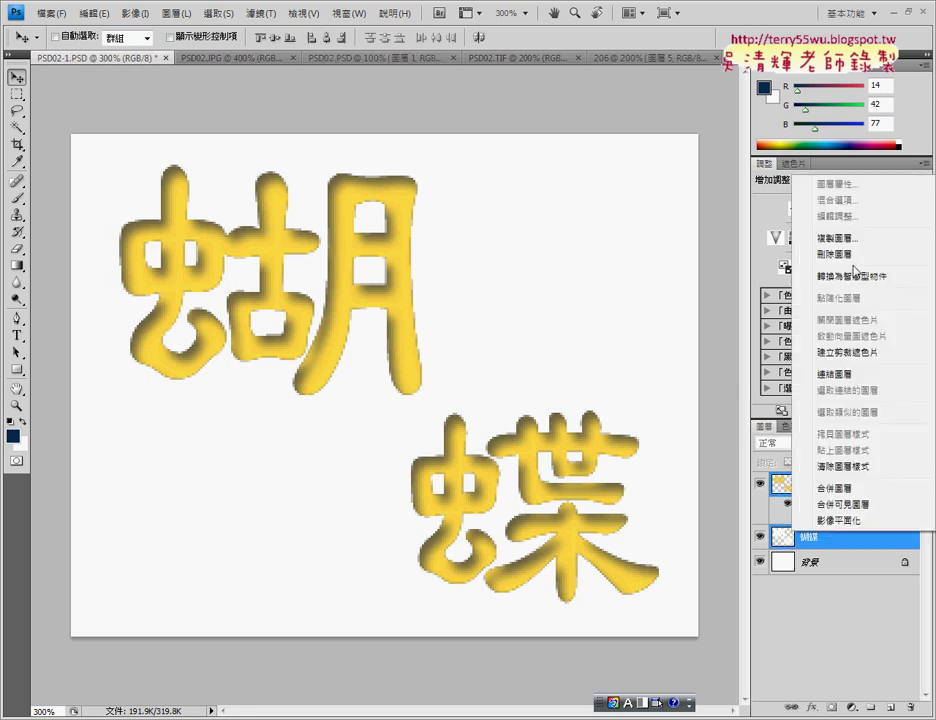
click(836, 373)
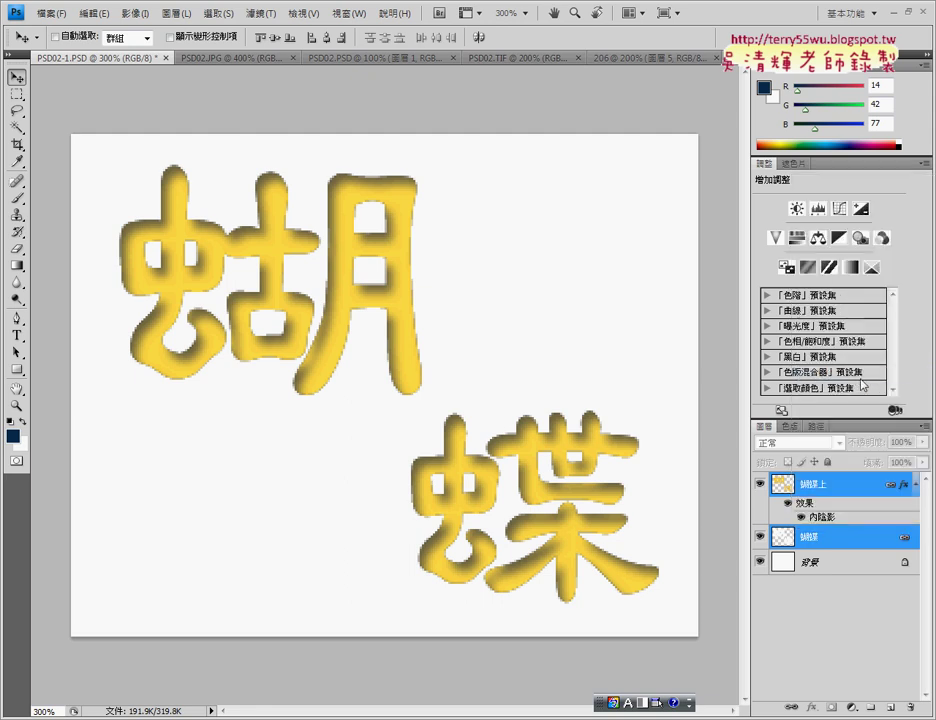
Step: Duplicate the linked text layers into the 206 document and drag the title right
right_click(823, 490)
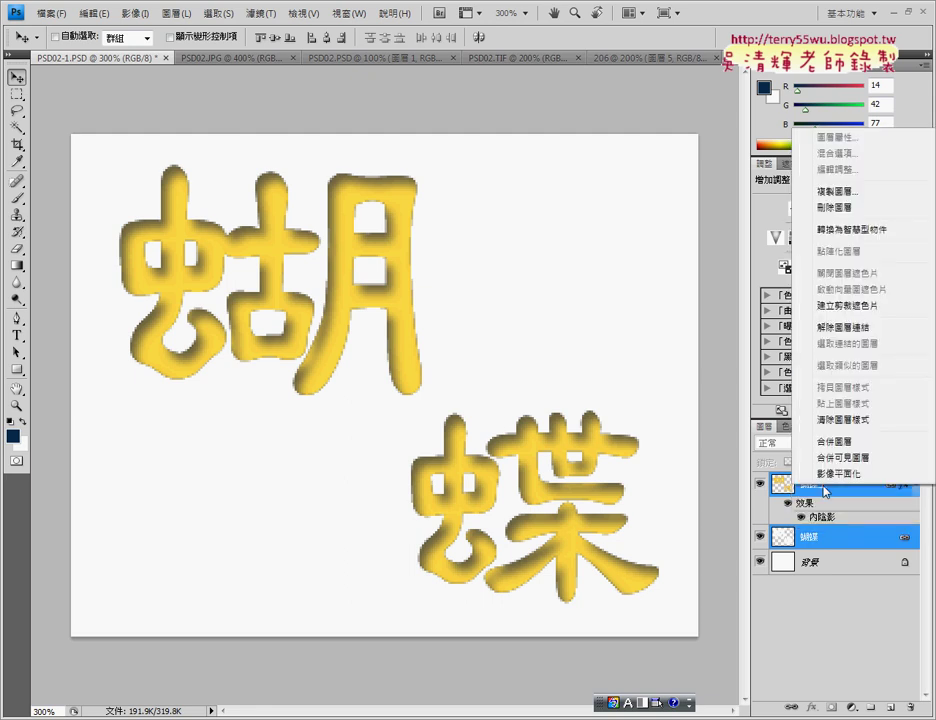
click(846, 195)
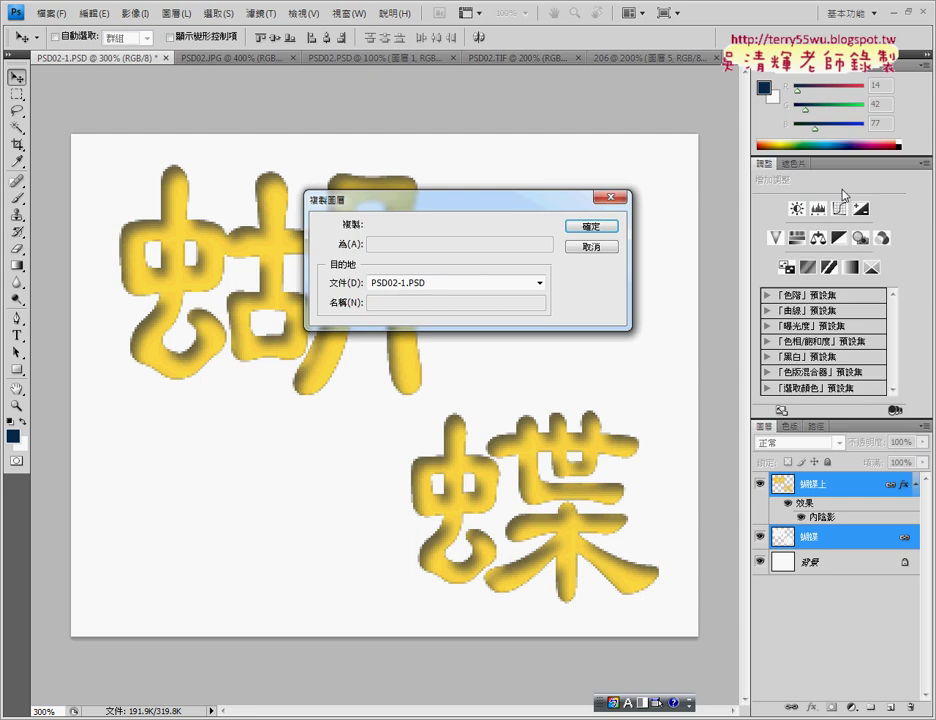
click(412, 284)
click(412, 345)
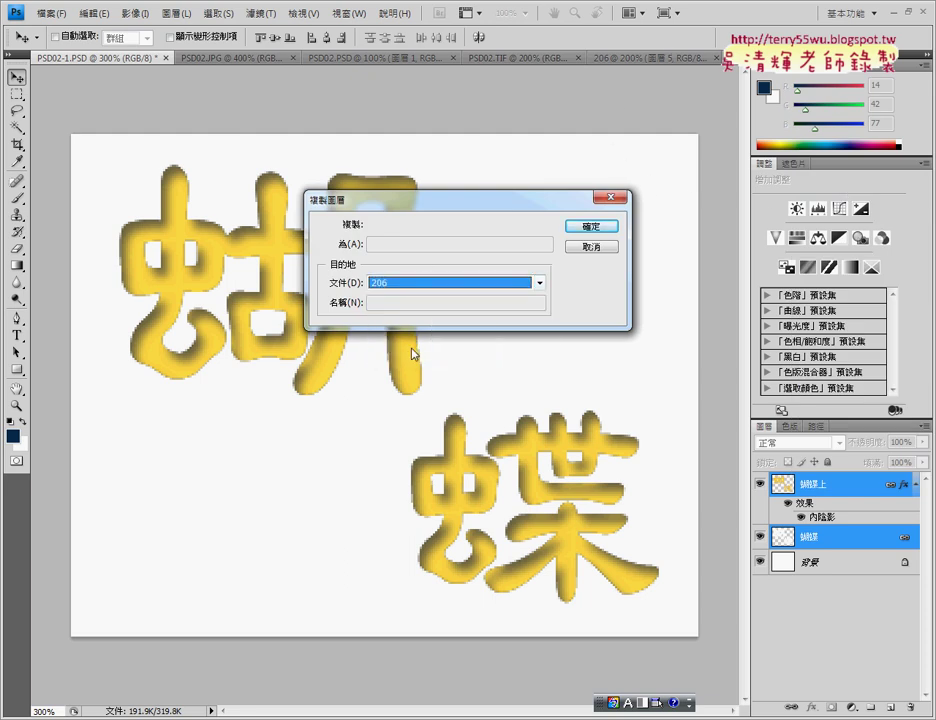
click(590, 226)
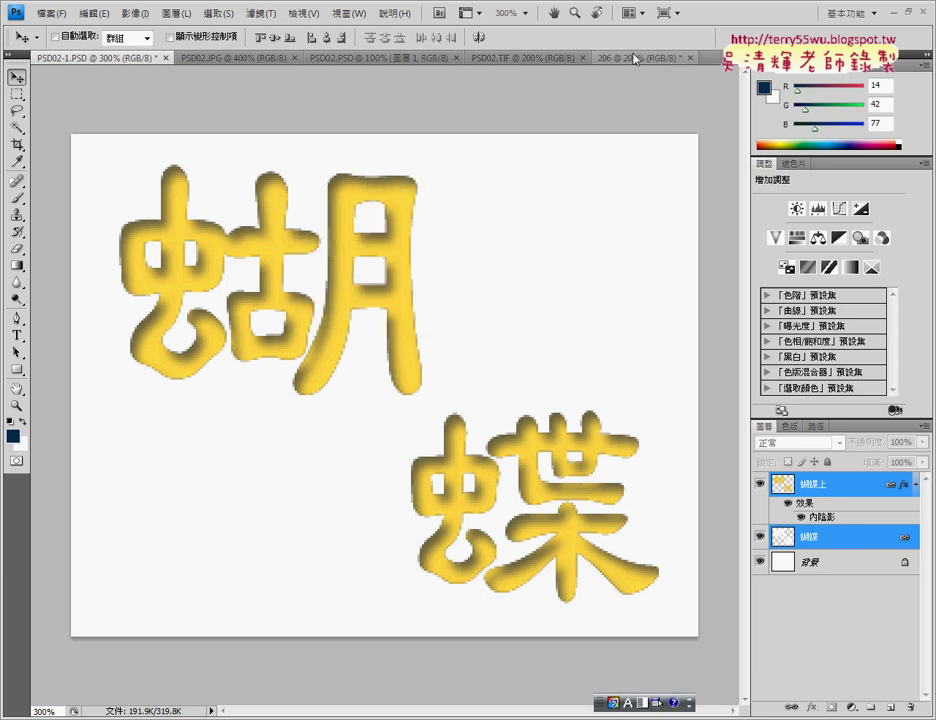
click(638, 57)
drag(303, 287, 470, 292)
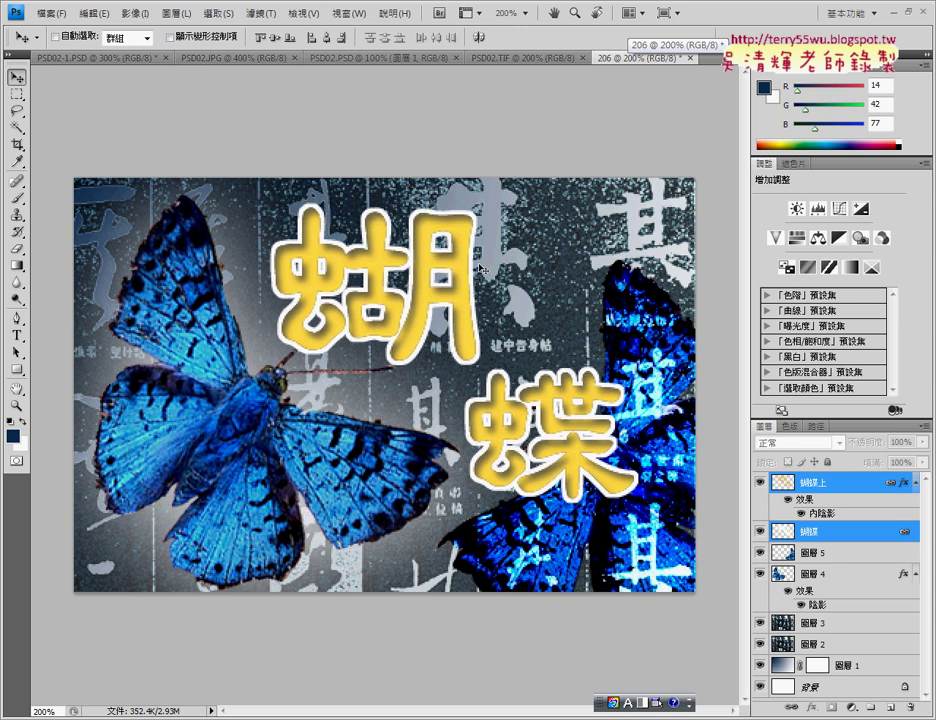
Step: Compare the 206 composite against the PSD02.TIF reference by switching between them
click(505, 60)
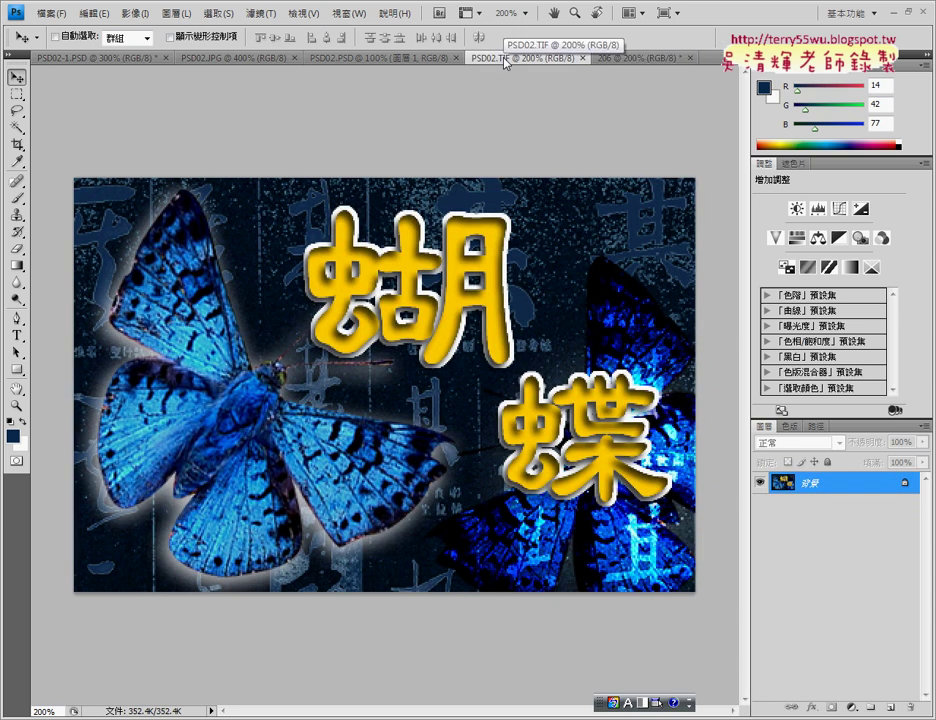
click(622, 60)
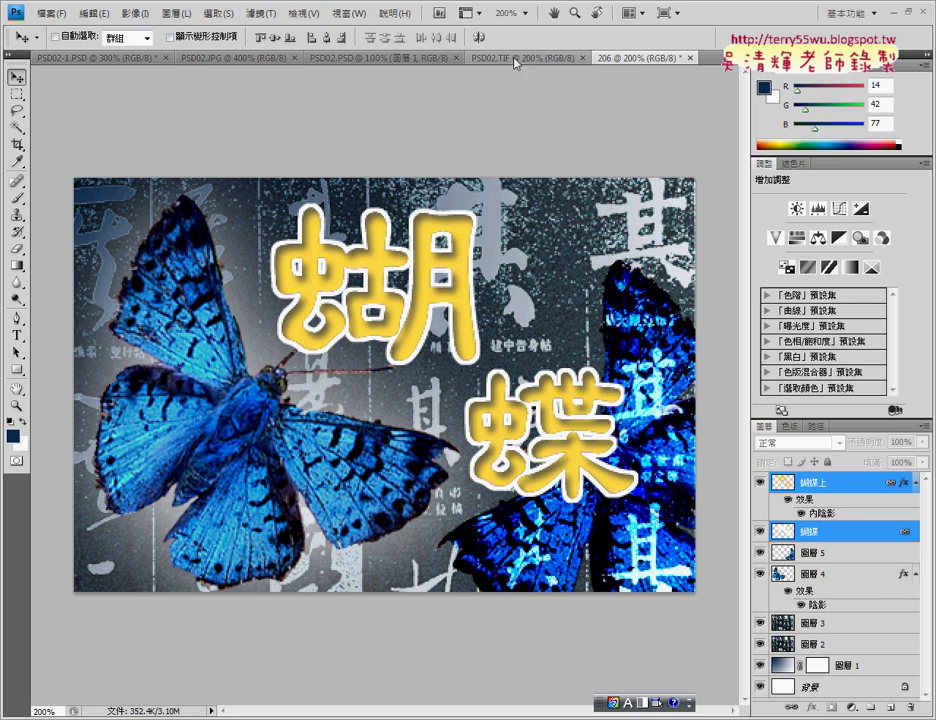
click(515, 60)
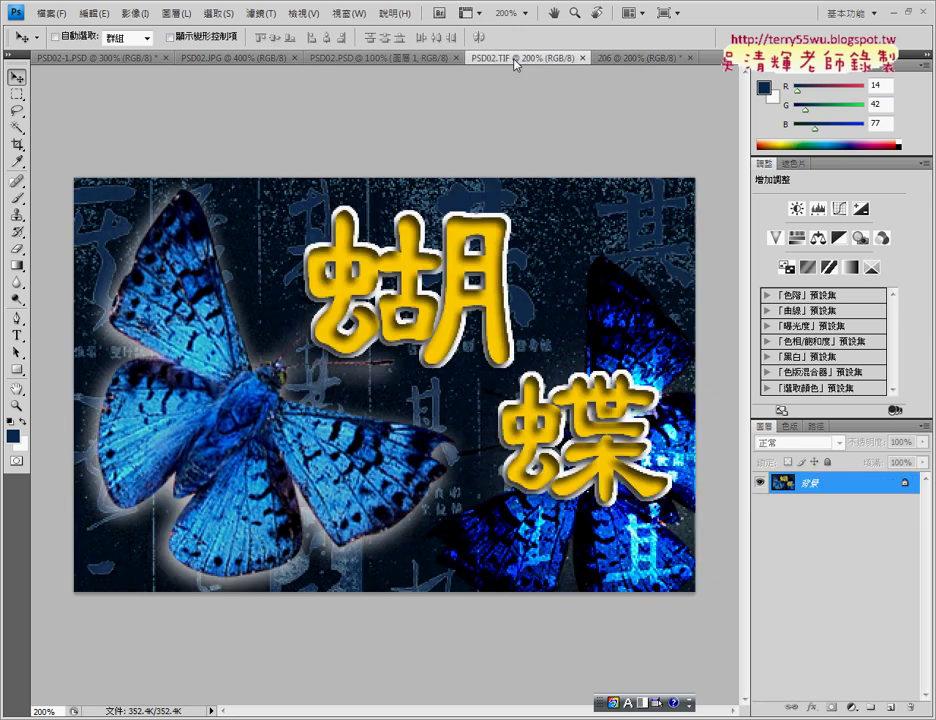
click(613, 60)
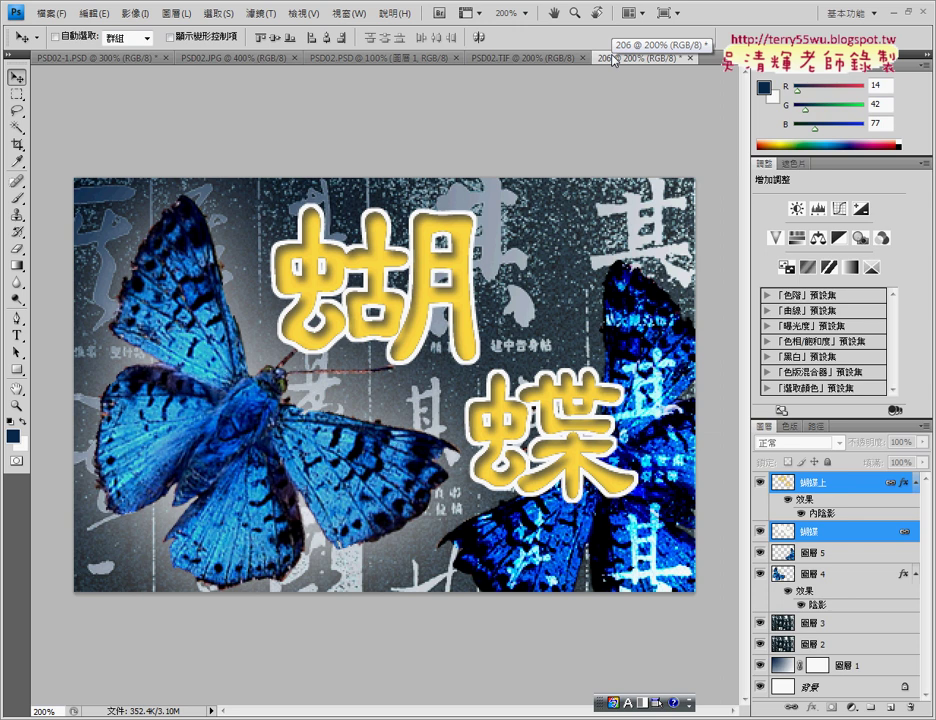
click(515, 57)
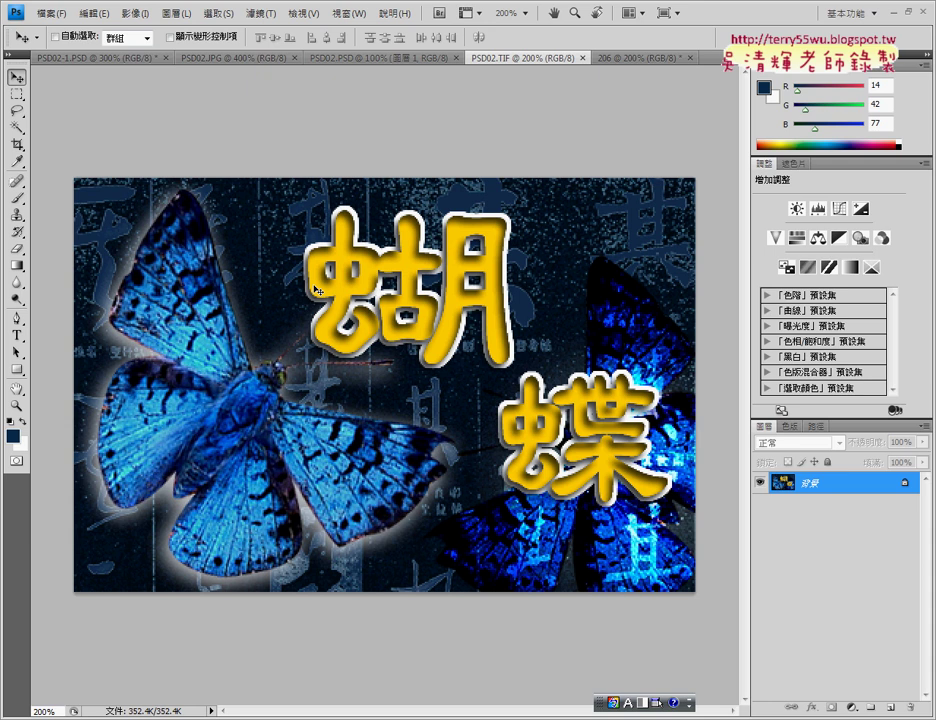
click(613, 59)
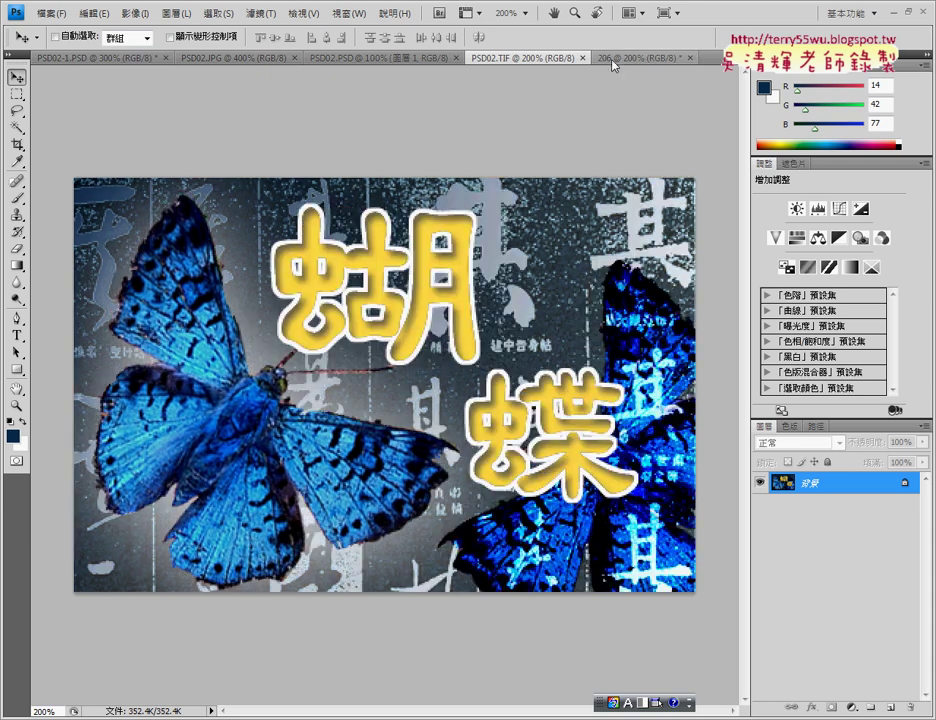
click(520, 58)
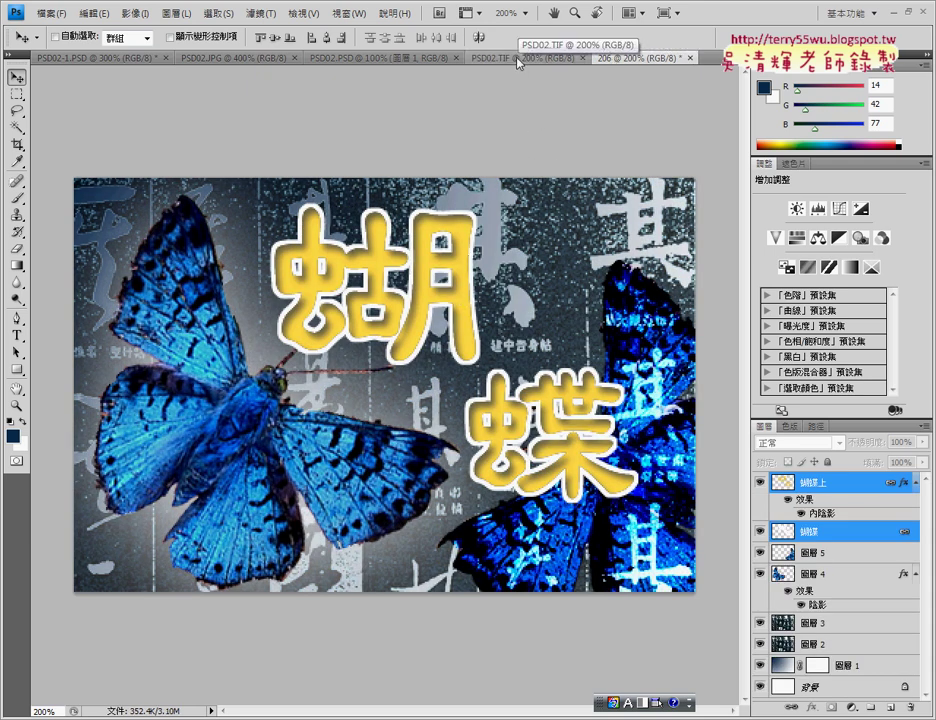
click(518, 58)
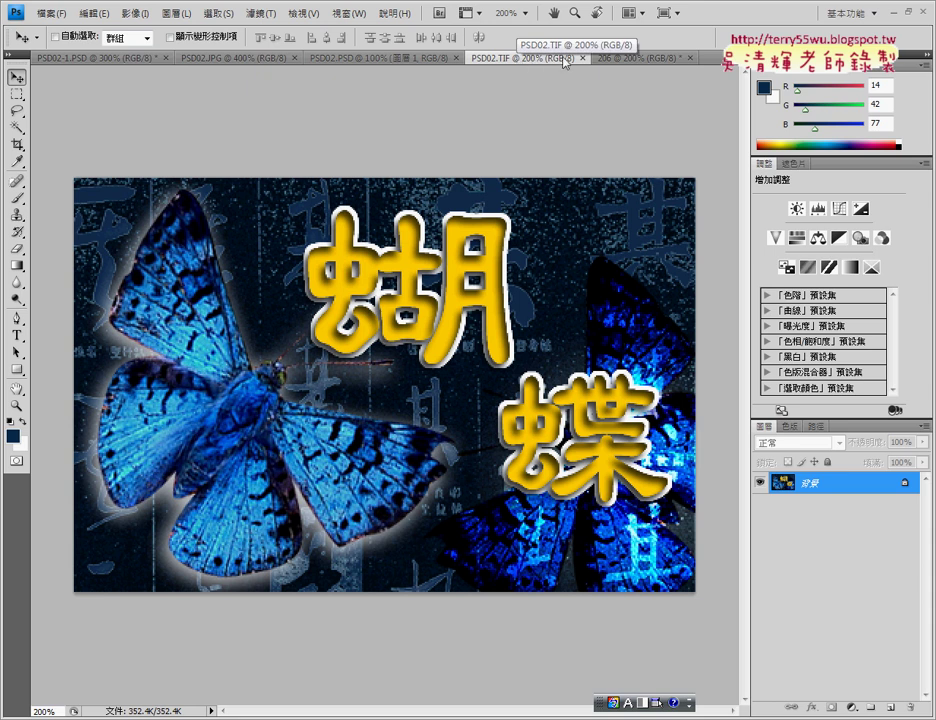
click(625, 58)
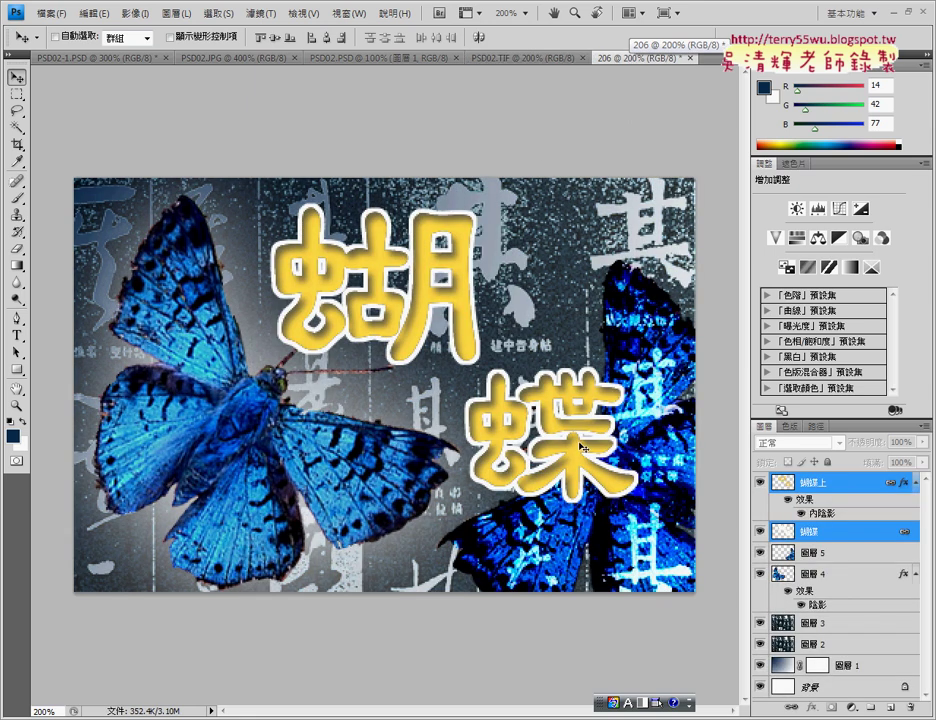
Step: Nudge the 蝴蝶 title slightly up and right in the 206 document
drag(424, 324, 439, 309)
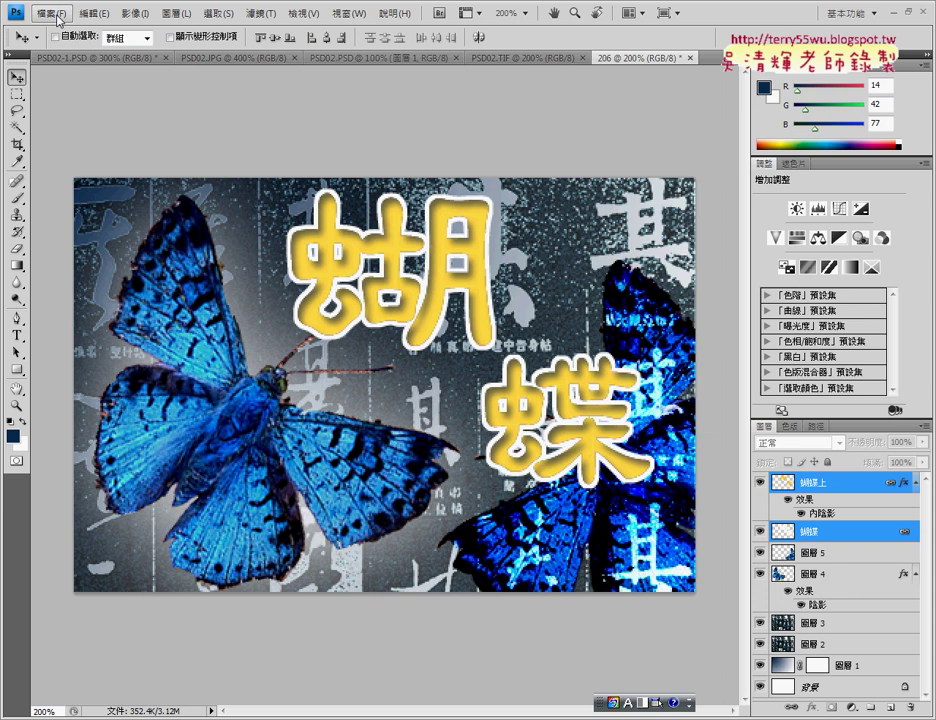
click(59, 19)
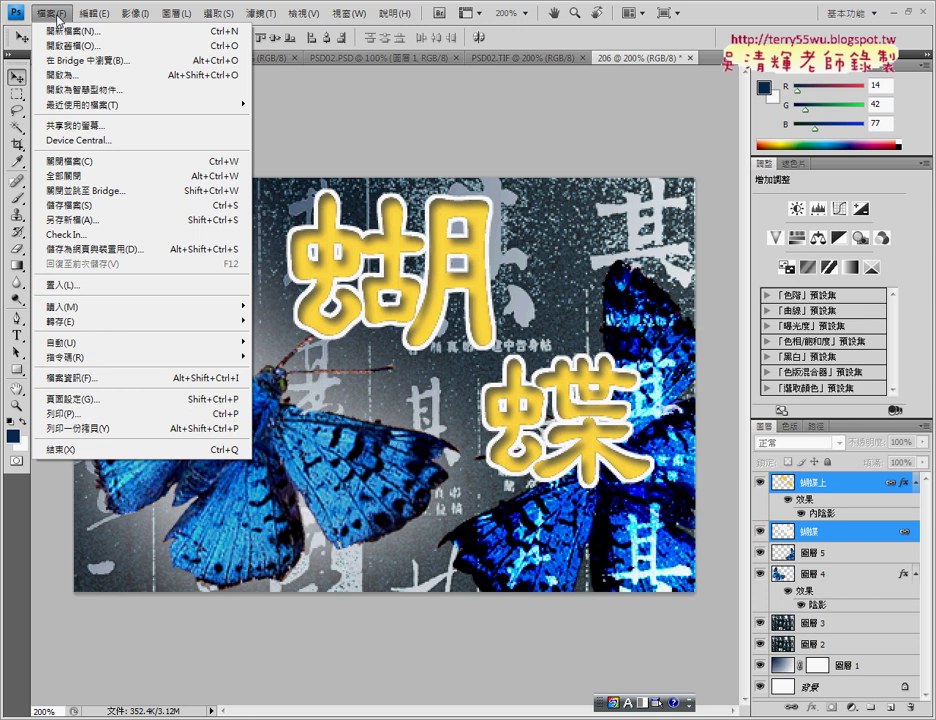
click(233, 68)
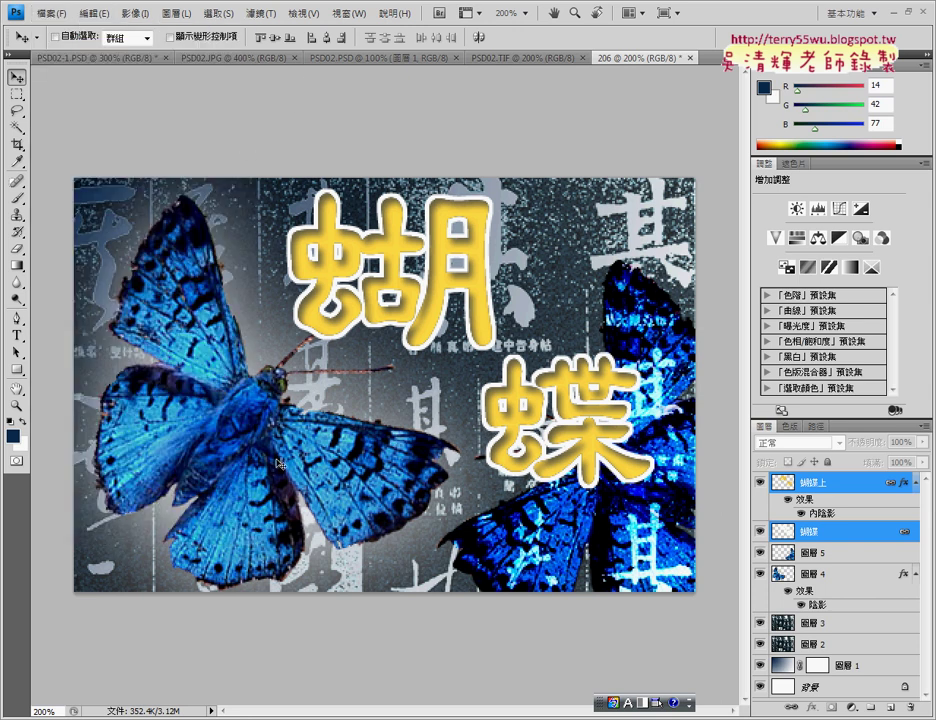